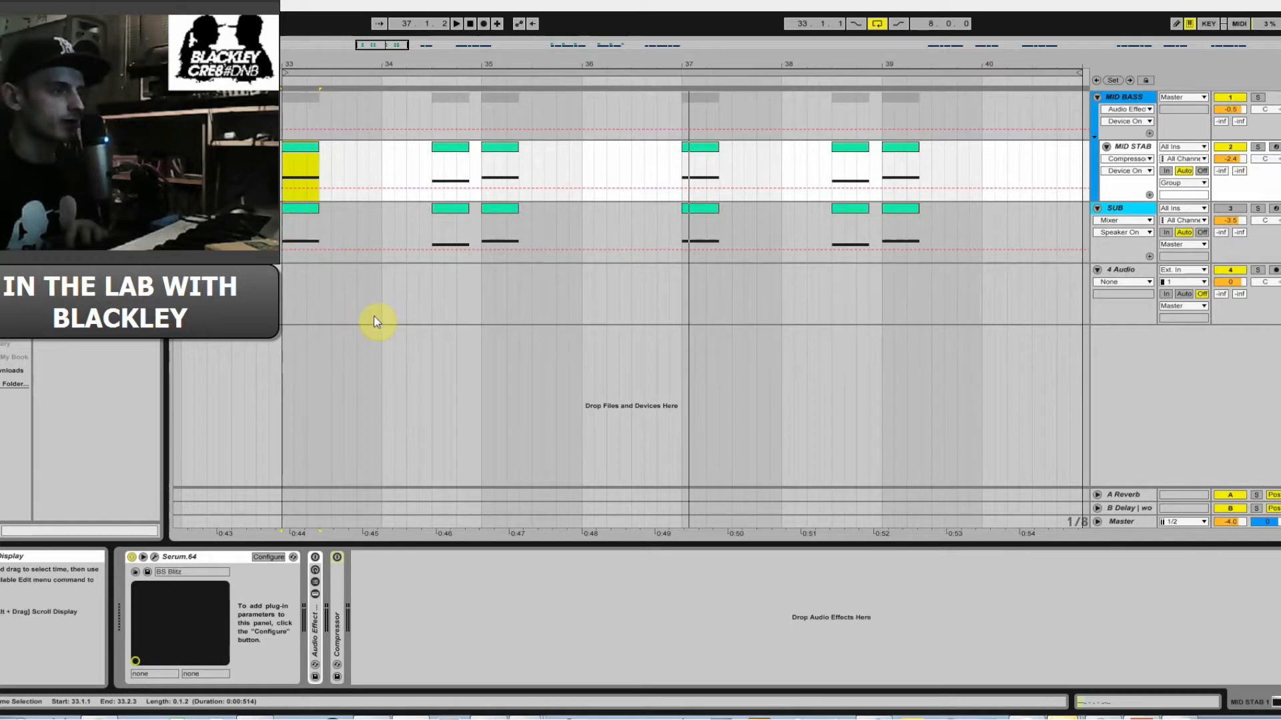
Open the Serum synth window of the MID STAB track to view its BS_Blitz patch, and close it.
click(155, 557)
drag(494, 33, 485, 6)
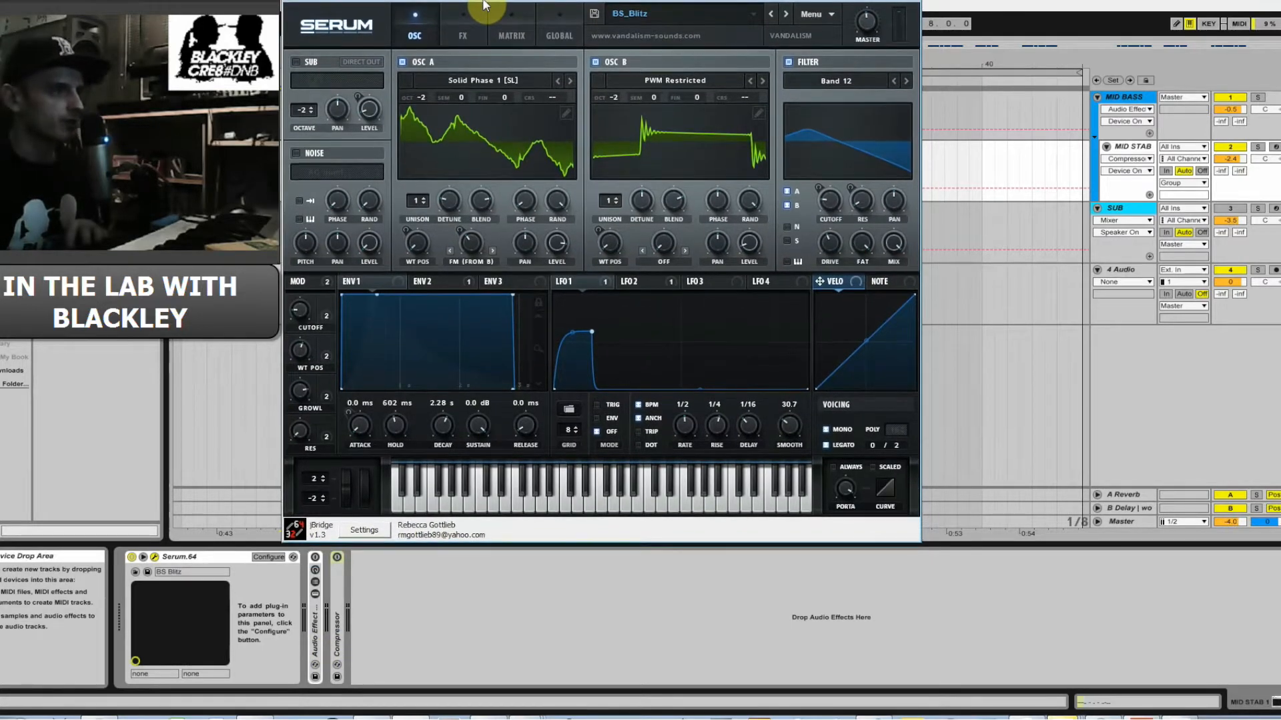
drag(483, 1, 481, 23)
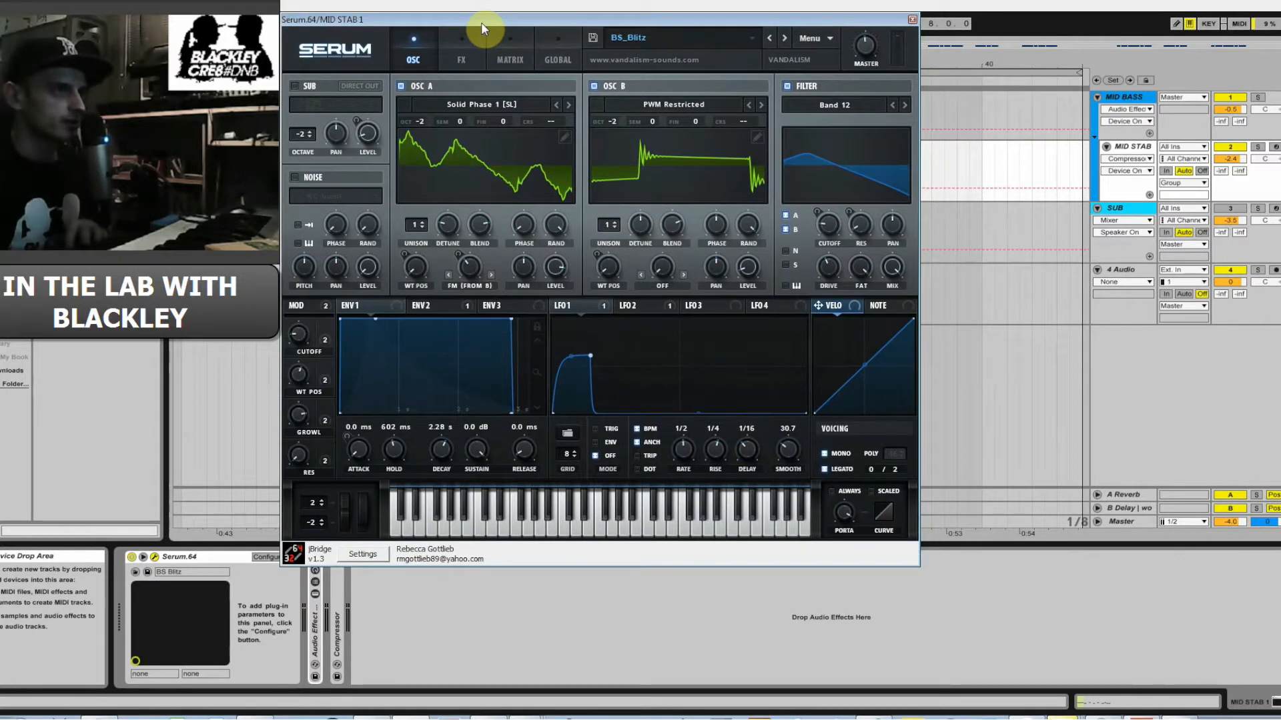
click(911, 20)
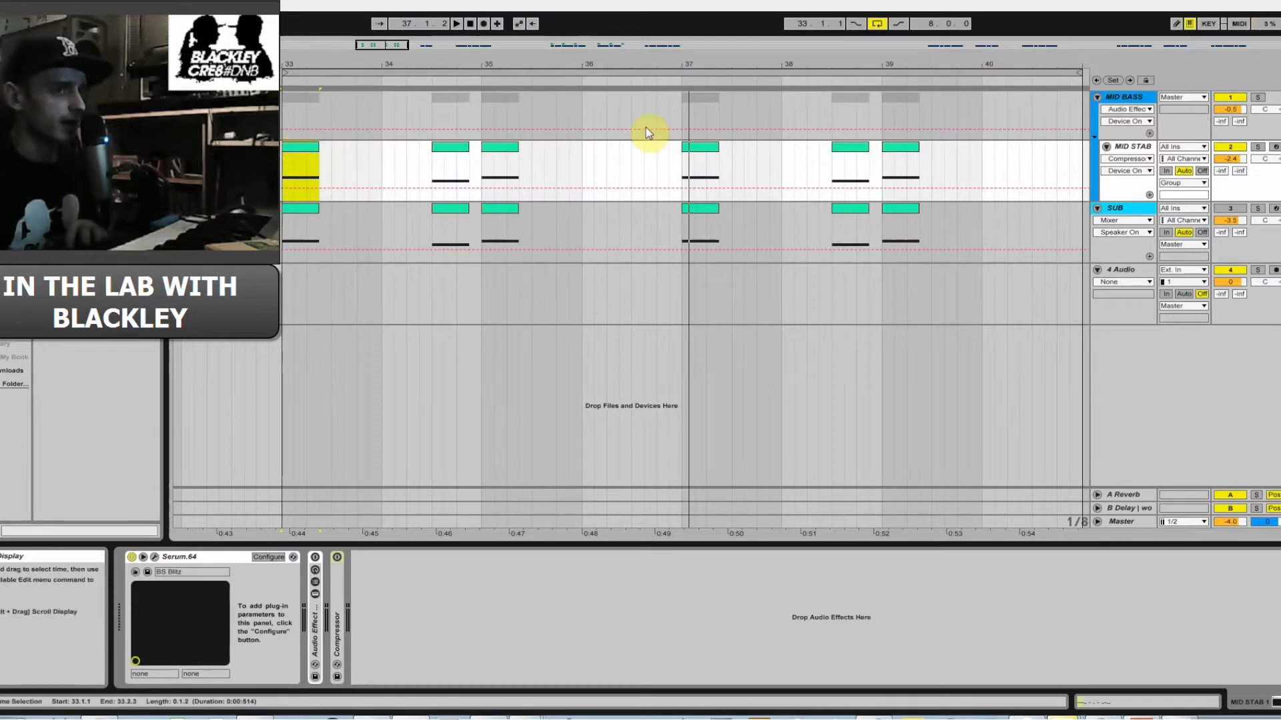
Solo the MID STAB track, select its first clip at bar 33 and play it back.
click(1257, 149)
click(310, 150)
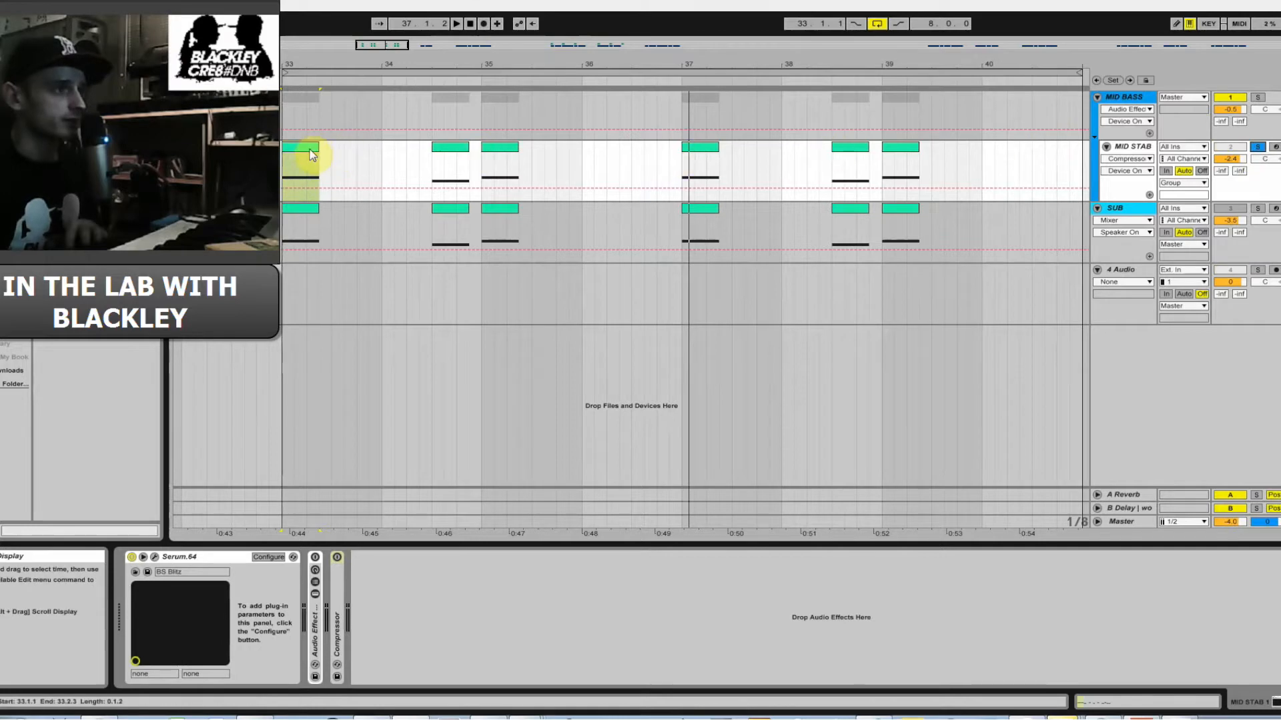
key(space)
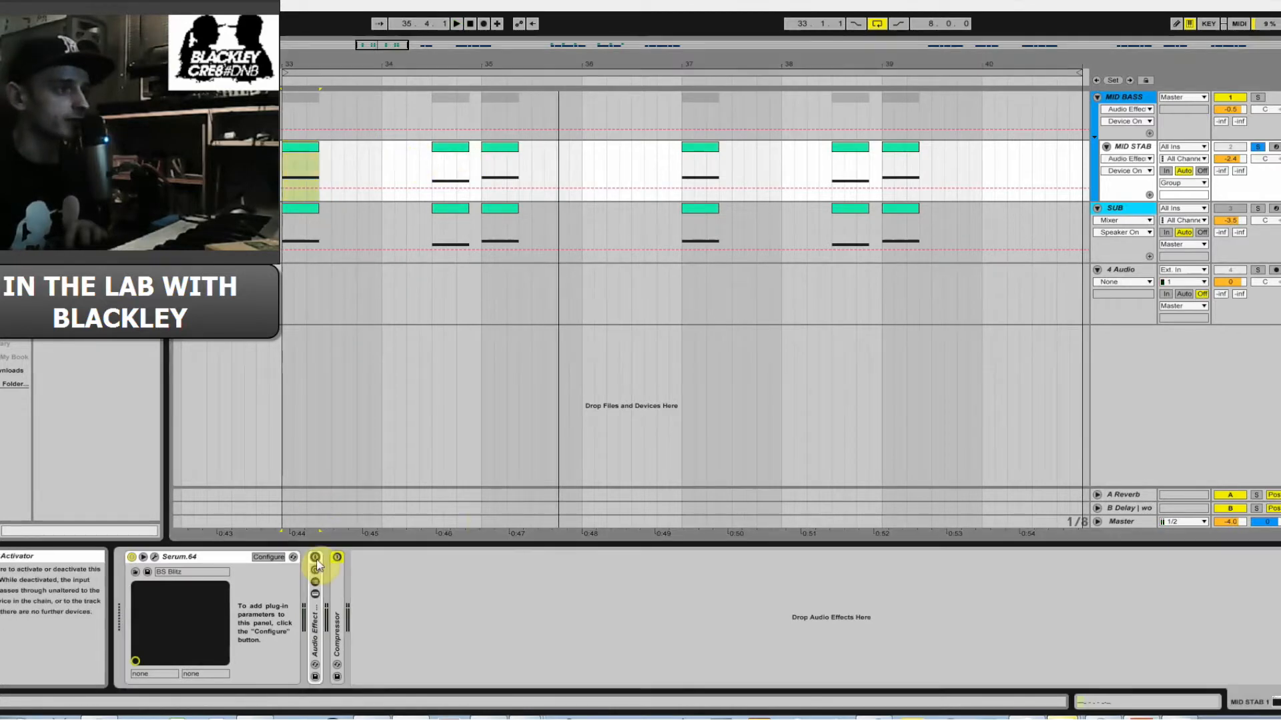
Play the part through the MID BASS group's effects, stop playback and bypass the group's first Audio Effect Rack.
click(1145, 107)
click(137, 563)
key(space)
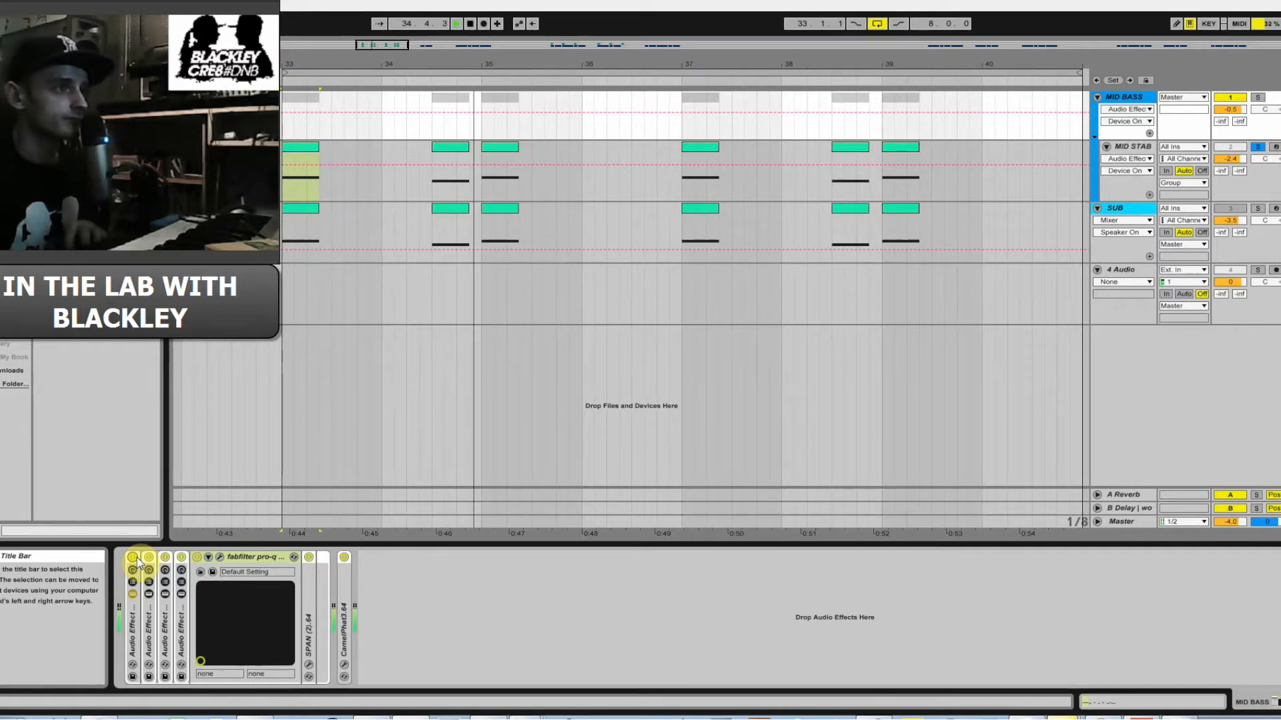
key(space)
click(133, 558)
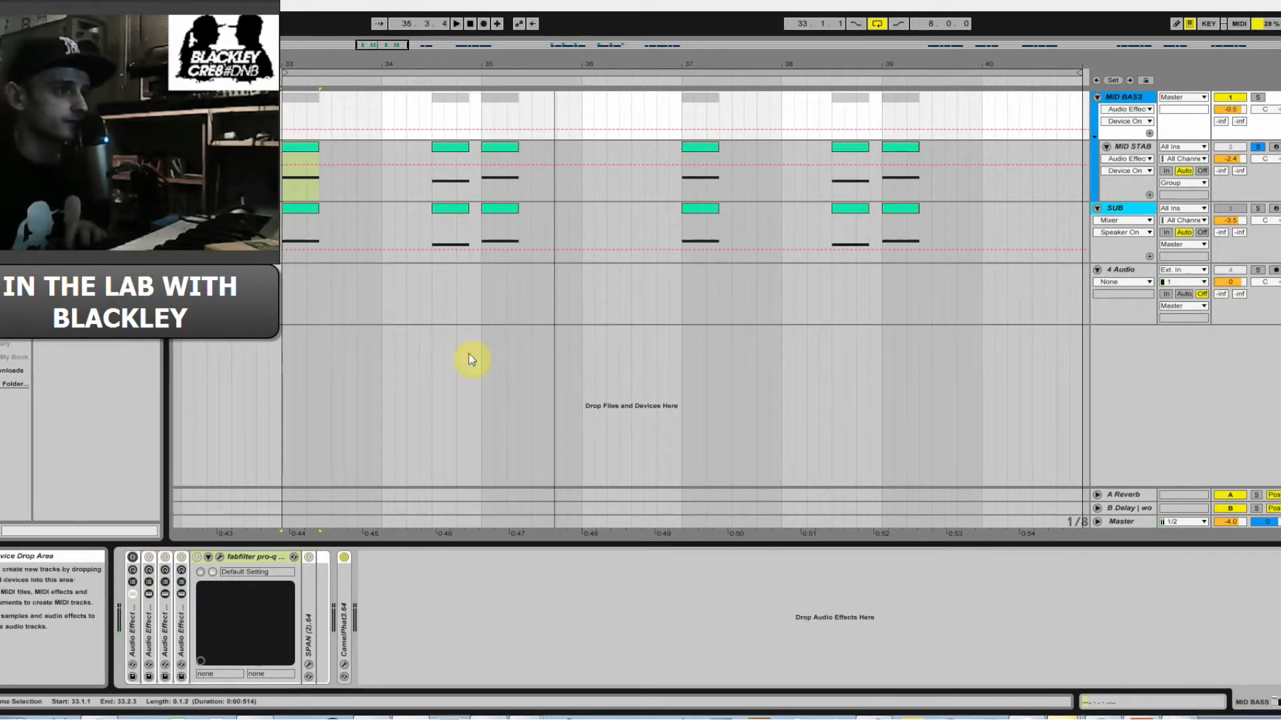
Return to the MID STAB track's devices and switch off the Audio Effect Rack following Serum.
click(1132, 98)
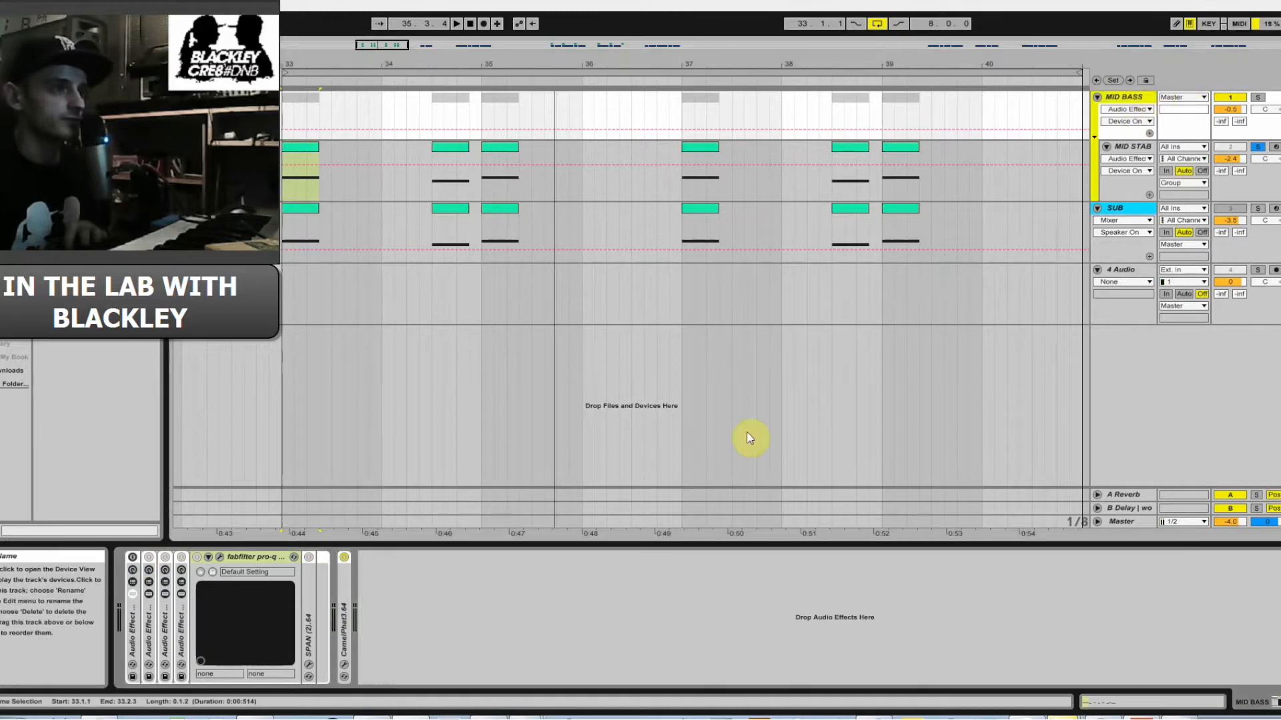
click(1079, 144)
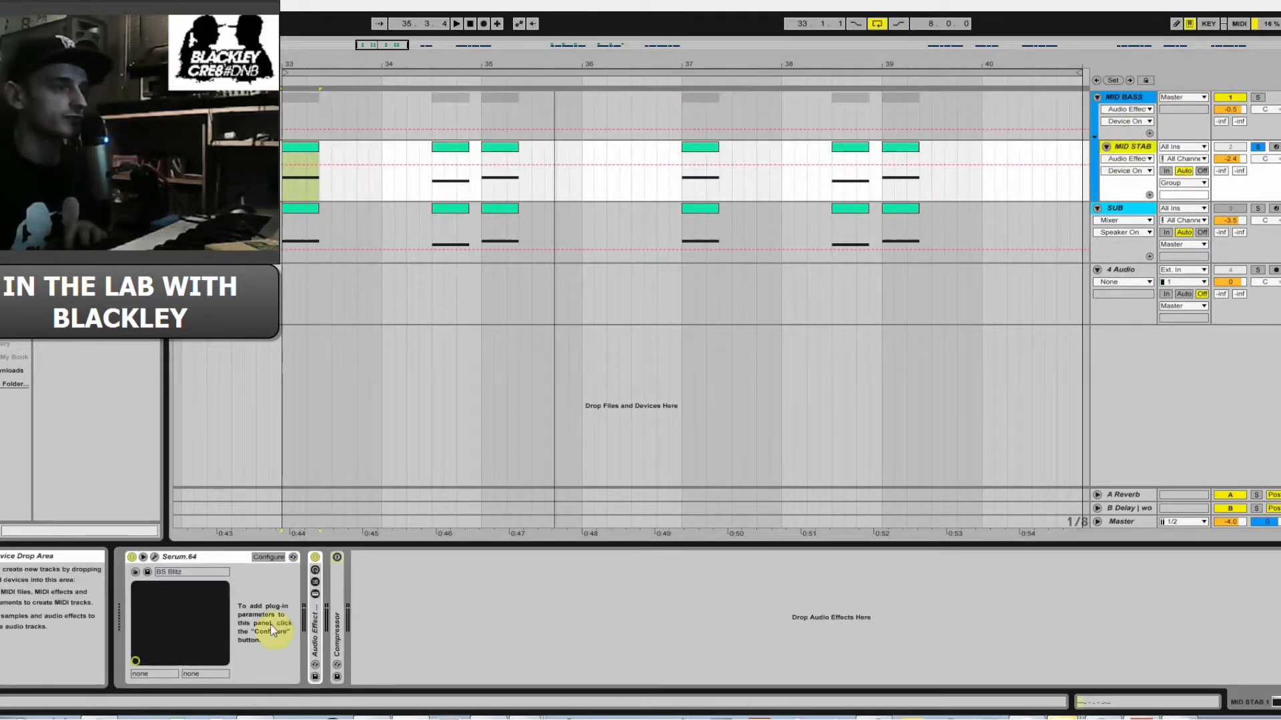
click(315, 557)
click(315, 557)
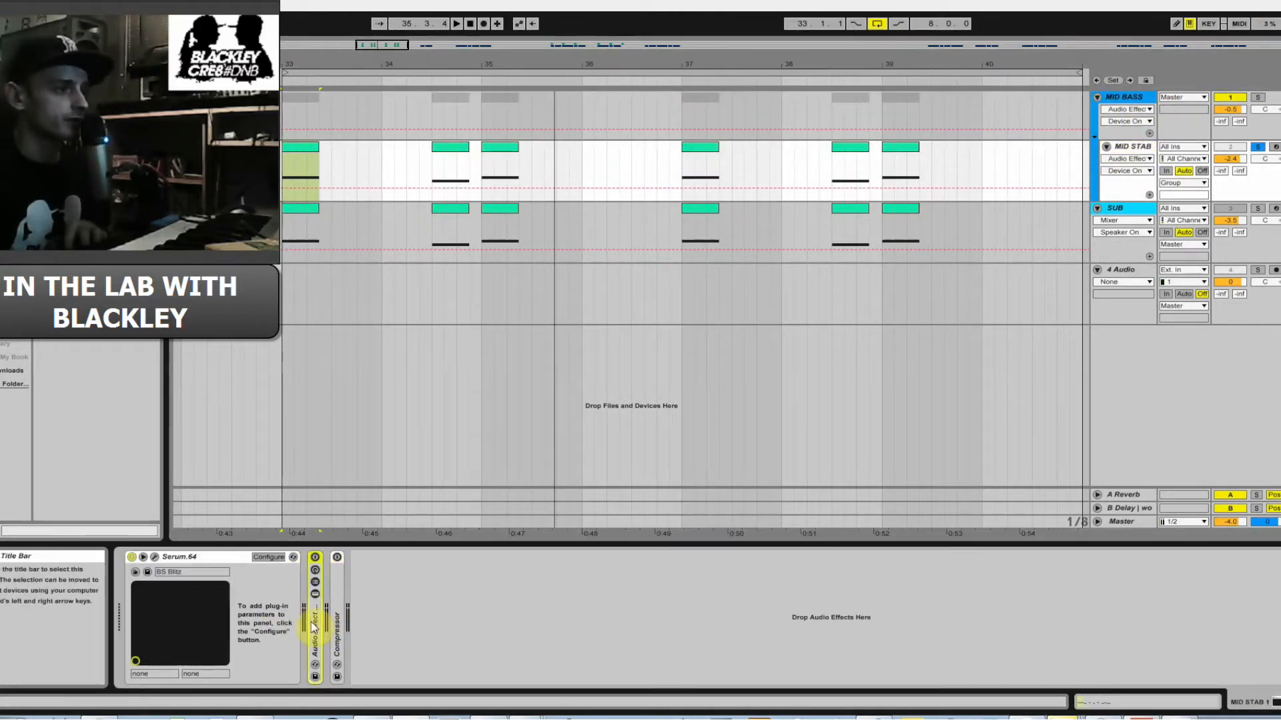
Expand the MID STAB Audio Effect Rack and fold its Saturator, FabFilter Pro-Q 2, Compressor and CamelPhat devices.
double_click(314, 627)
double_click(392, 559)
double_click(394, 559)
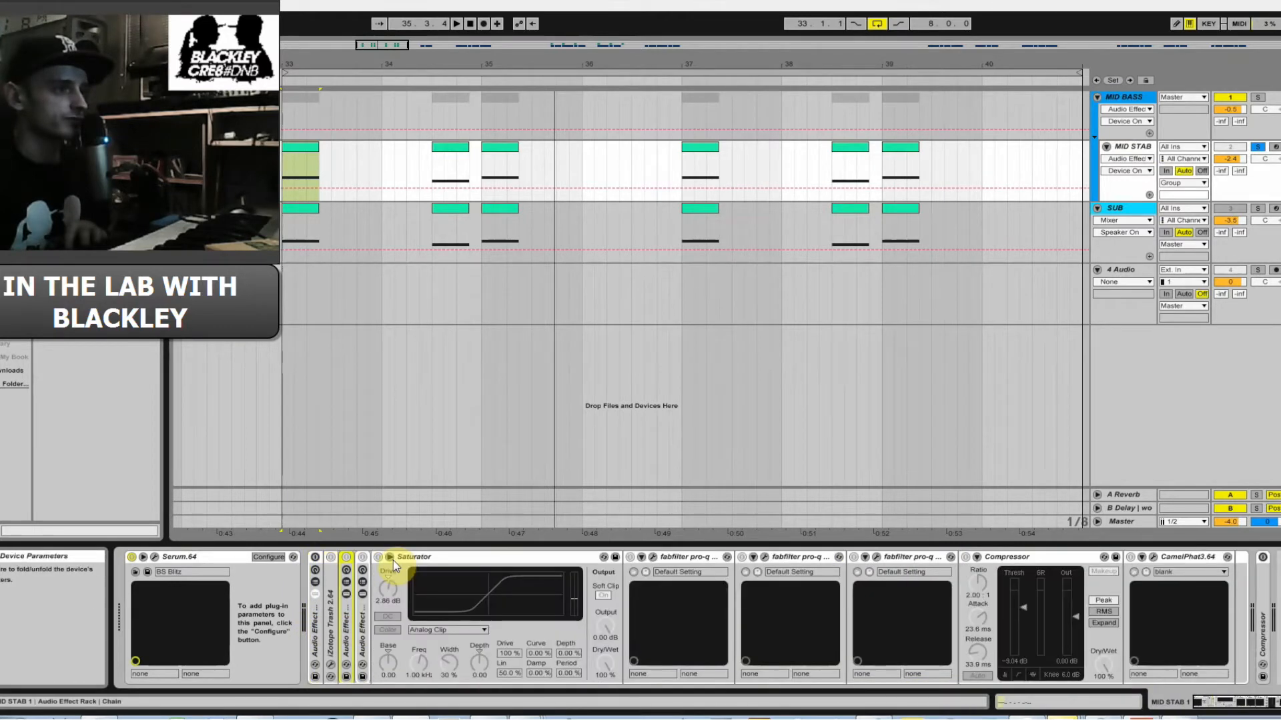
double_click(418, 556)
double_click(433, 557)
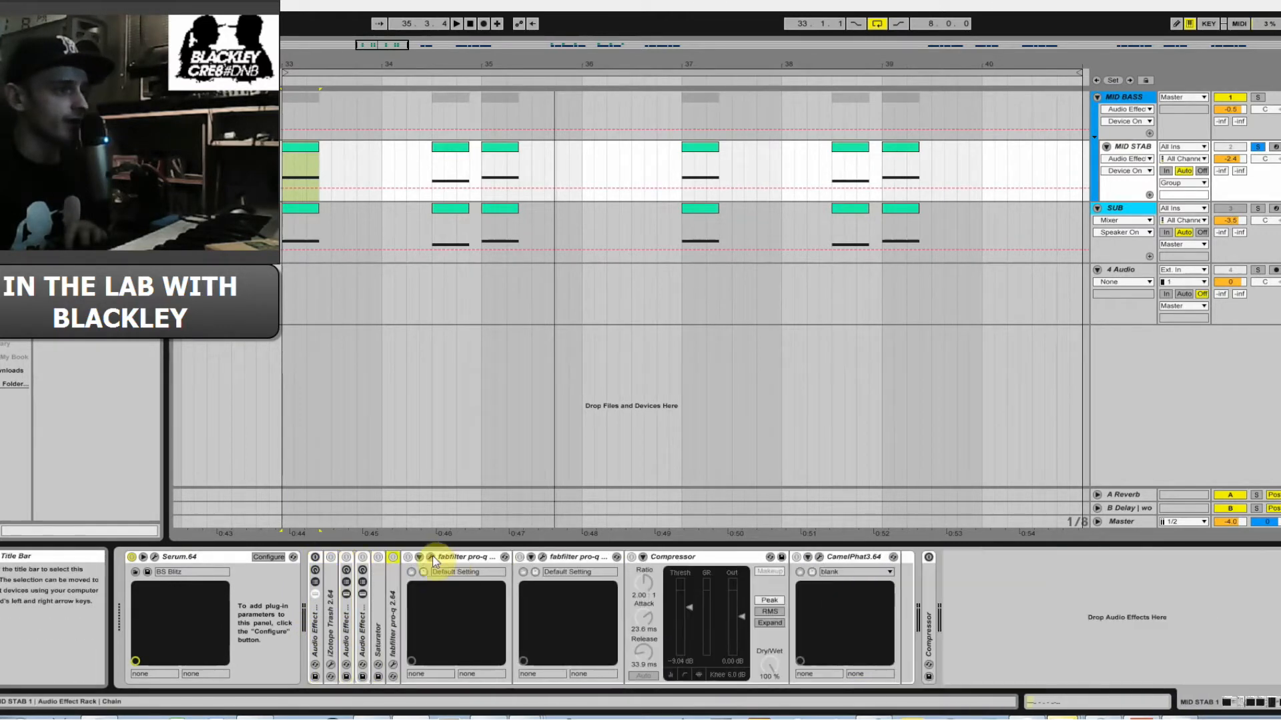
double_click(434, 557)
double_click(435, 557)
double_click(437, 557)
double_click(449, 558)
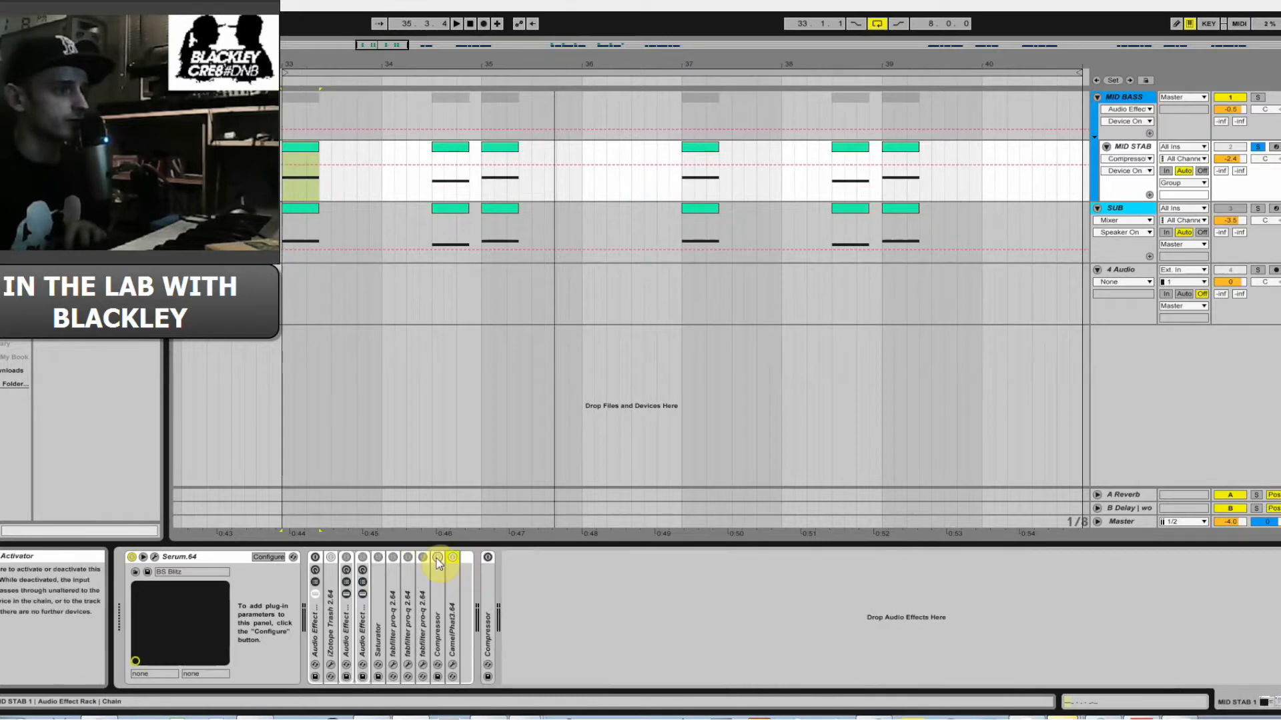
Open iZotope Trash 2 in the MID STAB rack, dismiss its Preset Manager to view the distortion settings, and close the plug-in.
double_click(330, 579)
click(354, 557)
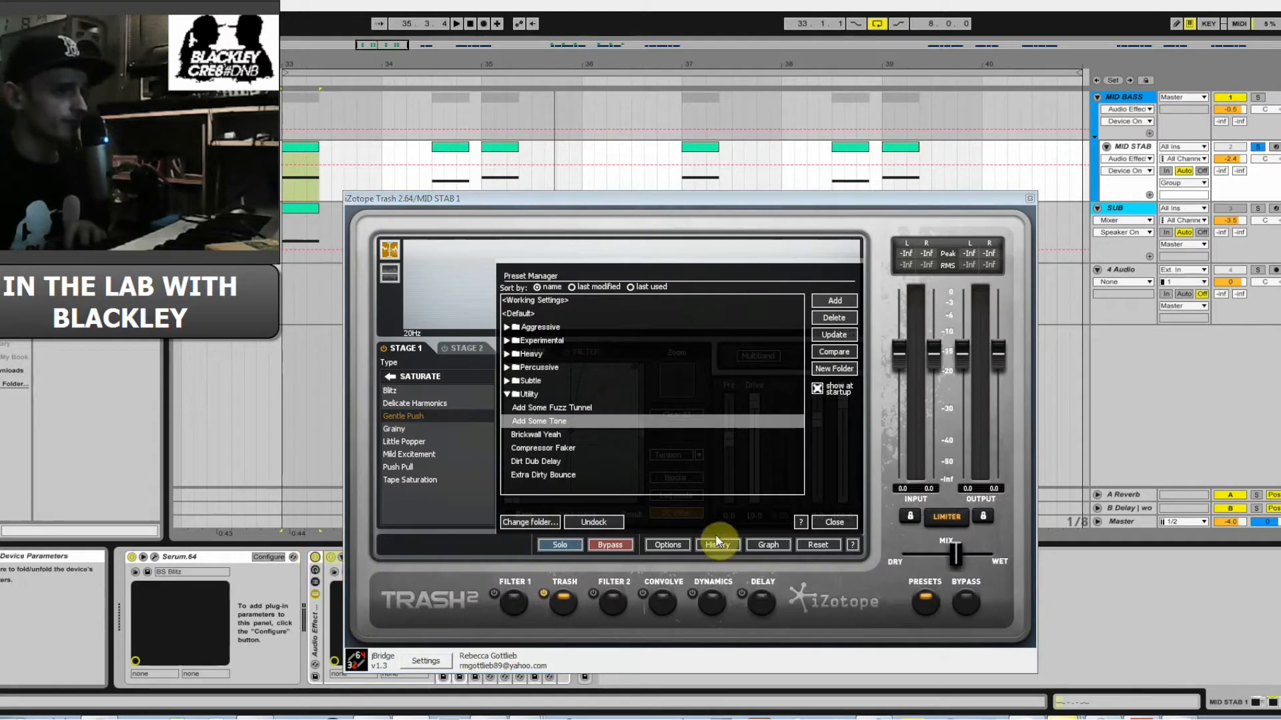
click(834, 522)
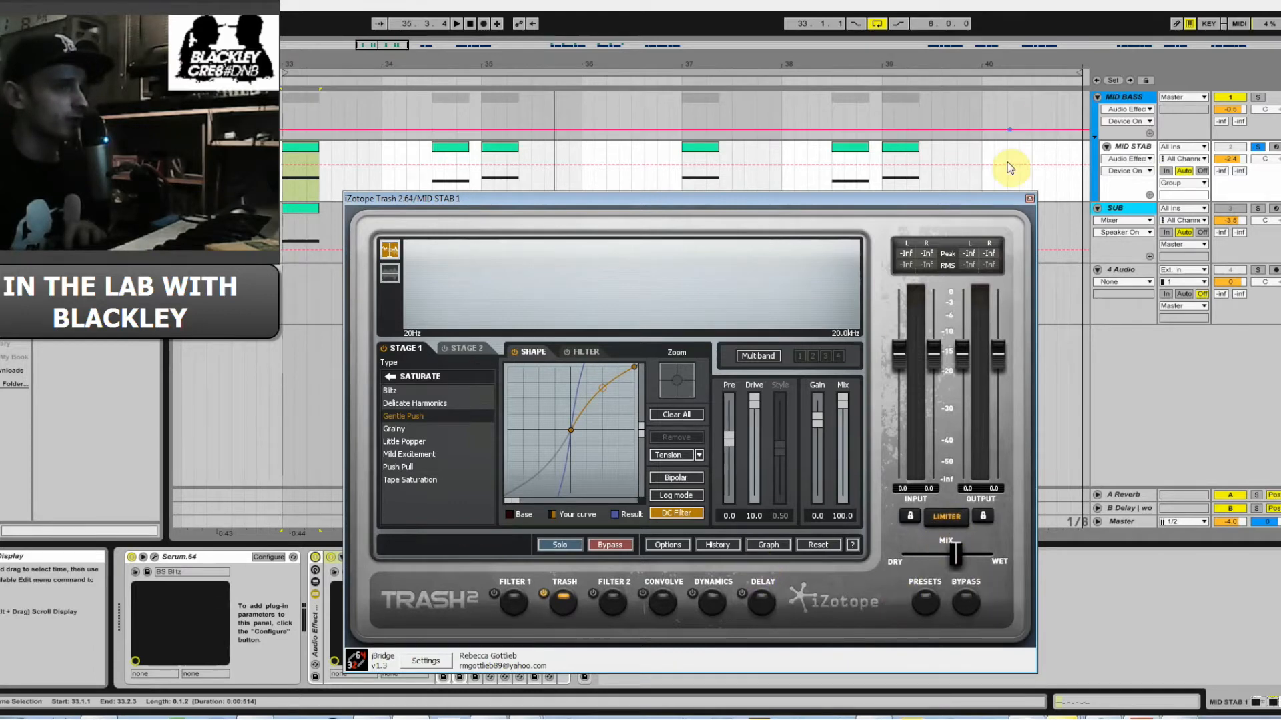
click(1029, 199)
Audition the MID STAB part and examine the chains of the nested Audio Effect Rack after iZotope Trash 2.
key(space)
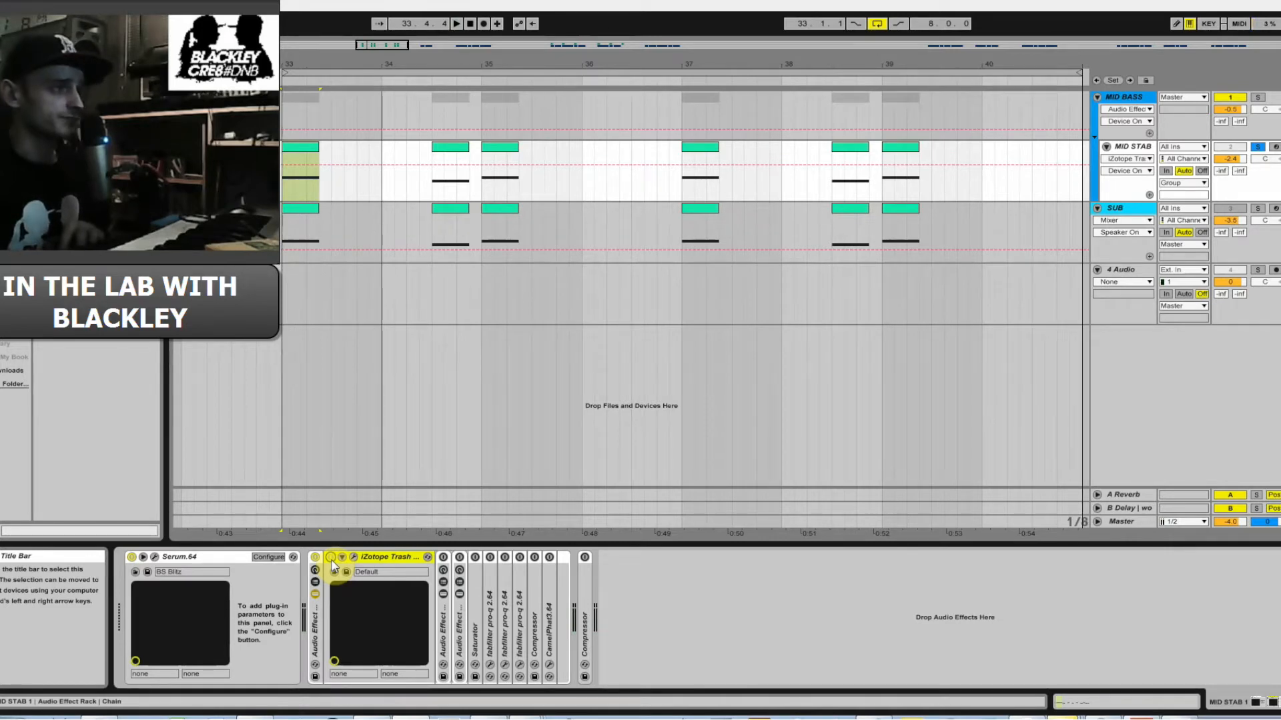
double_click(443, 571)
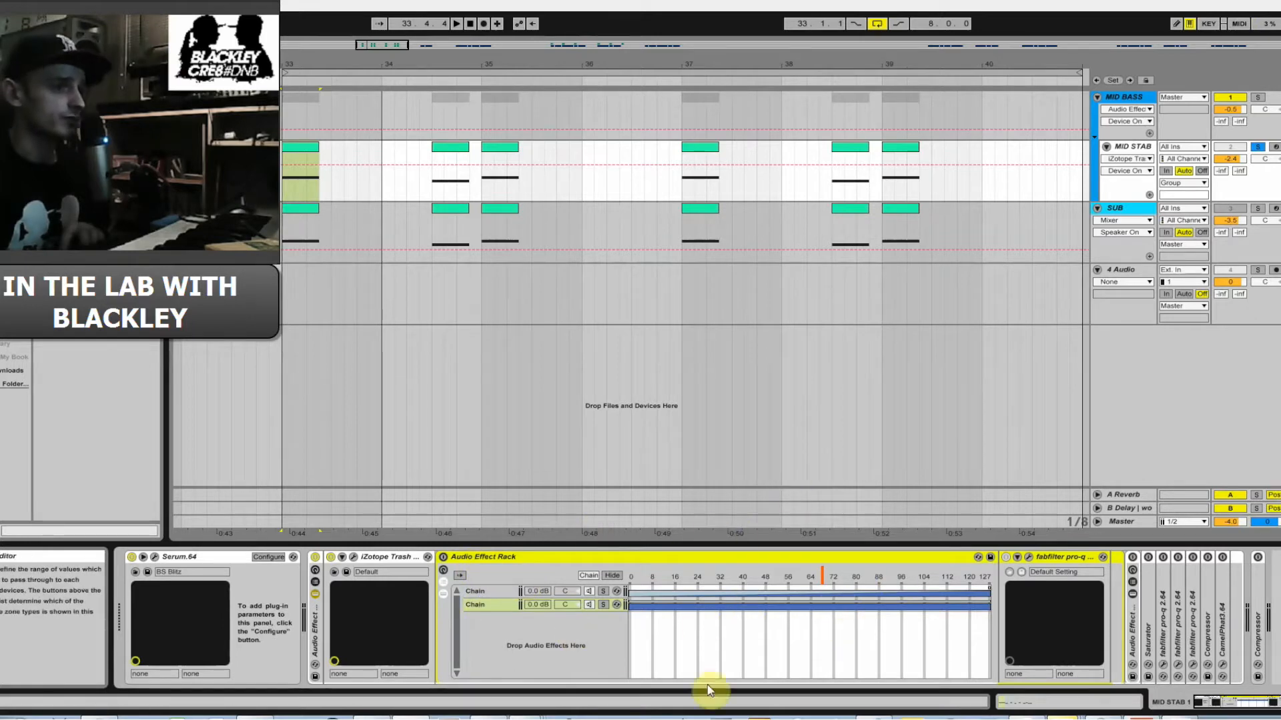
double_click(495, 556)
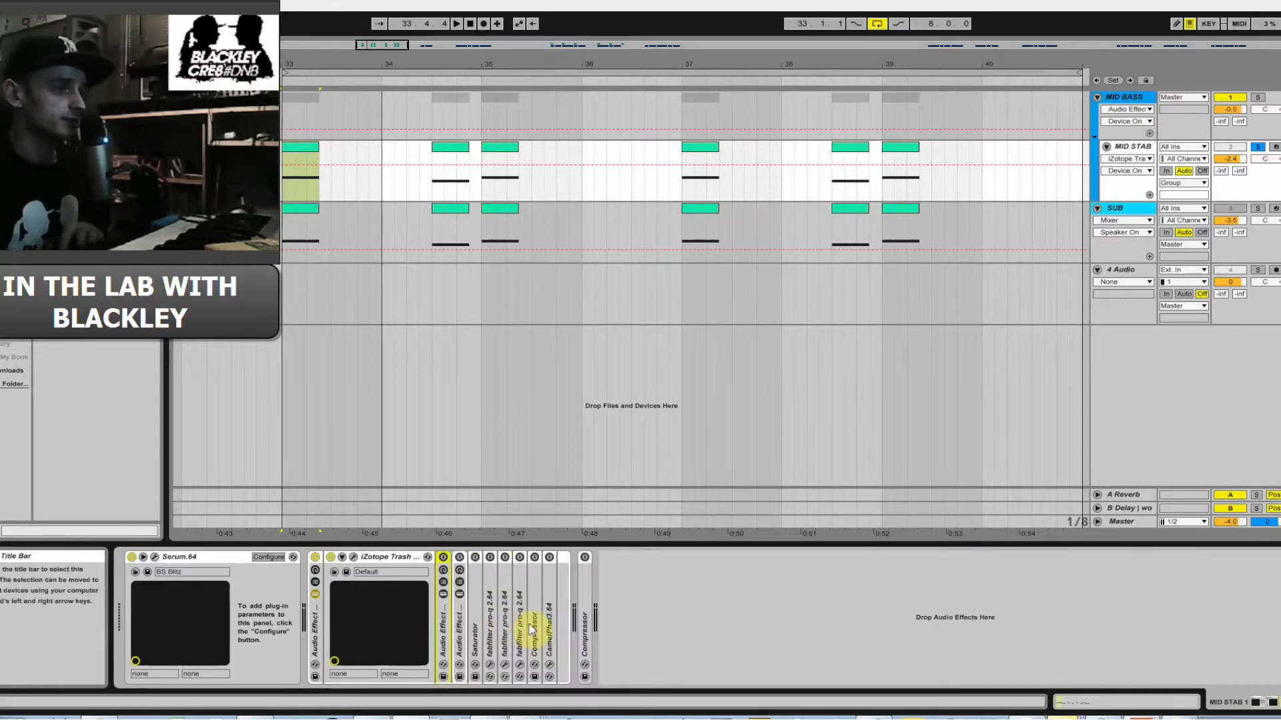
Unfold the last Compressor on the MID STAB track and group it into an Audio Effect Rack.
double_click(585, 626)
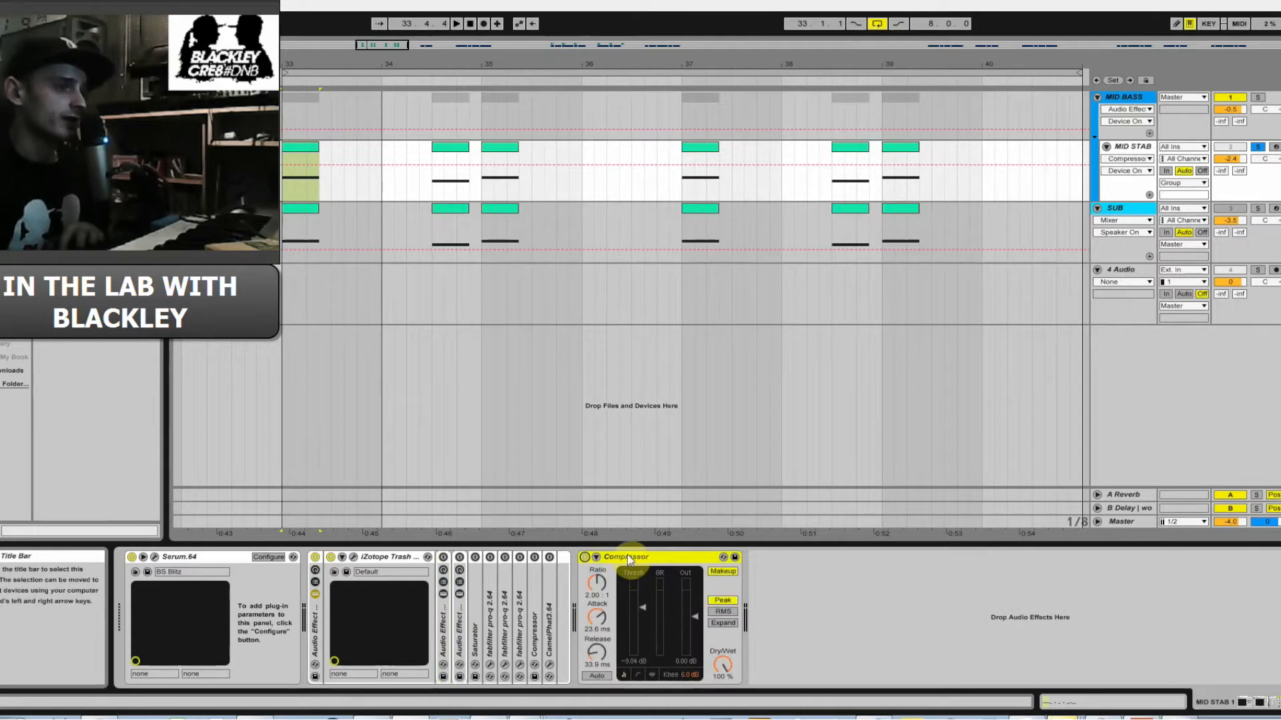
right_click(627, 557)
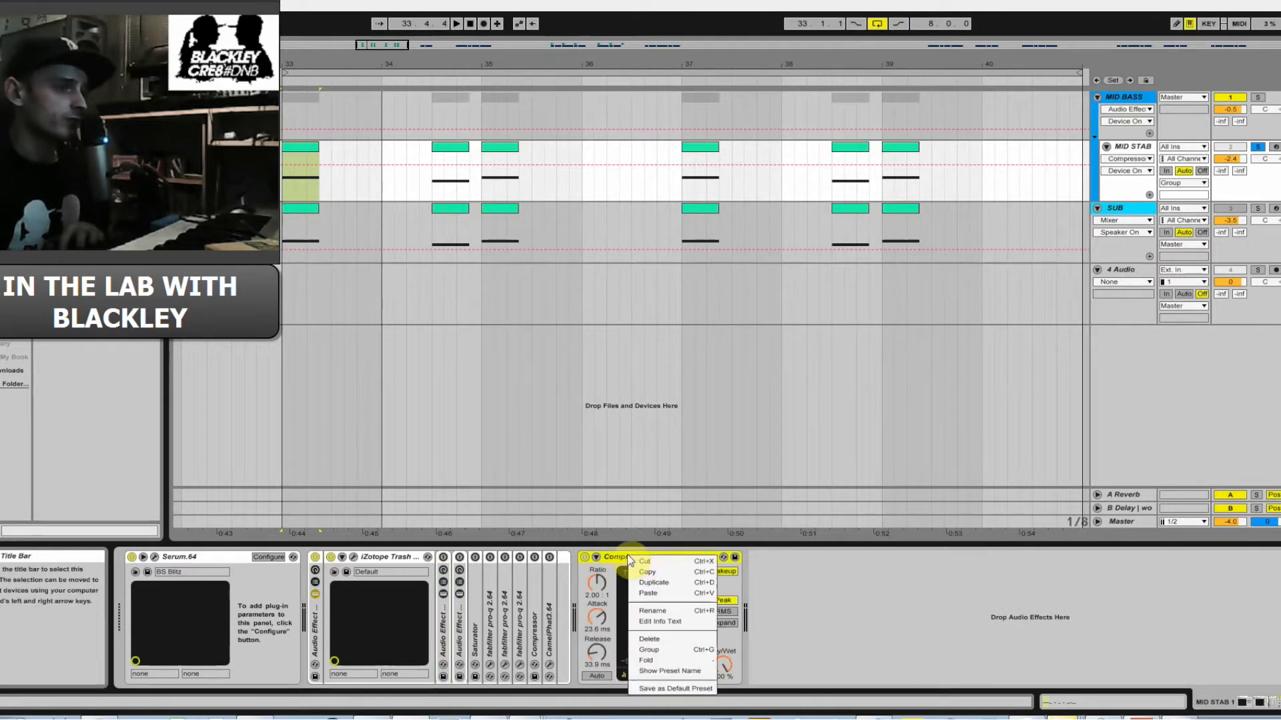
click(651, 651)
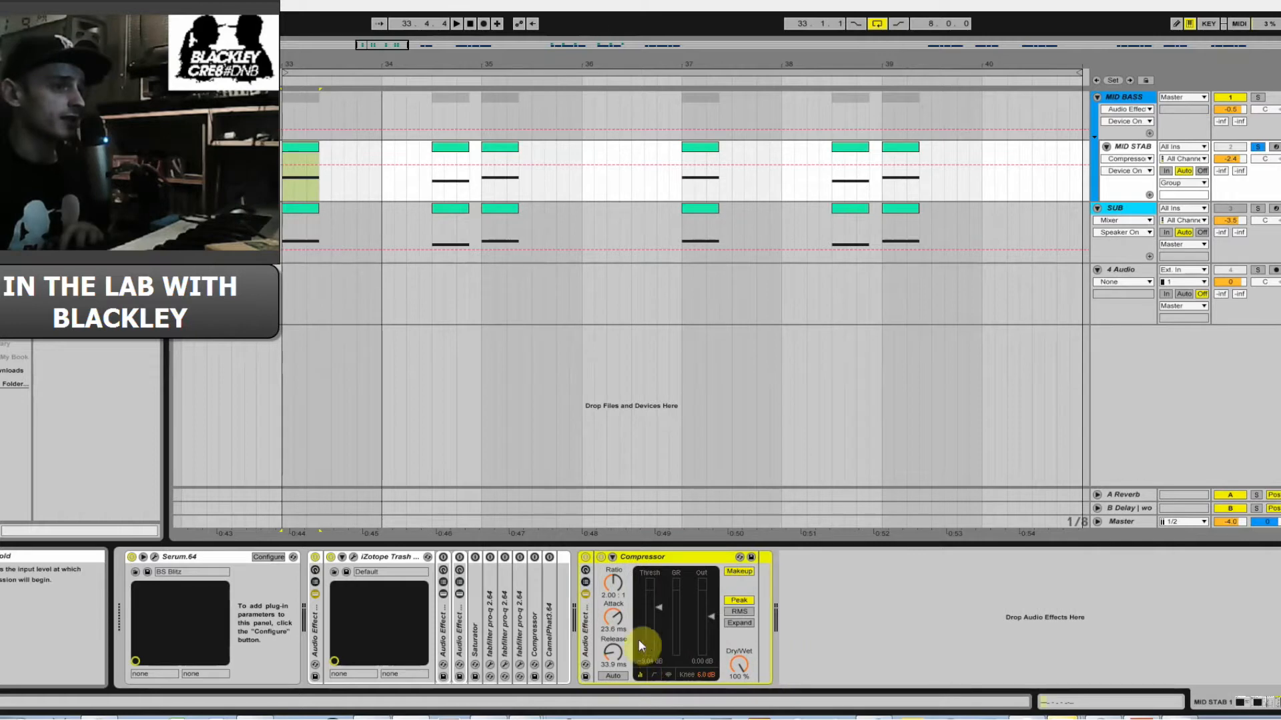
Show the chain list of the Compressor's rack and create a second, empty chain in it.
click(587, 584)
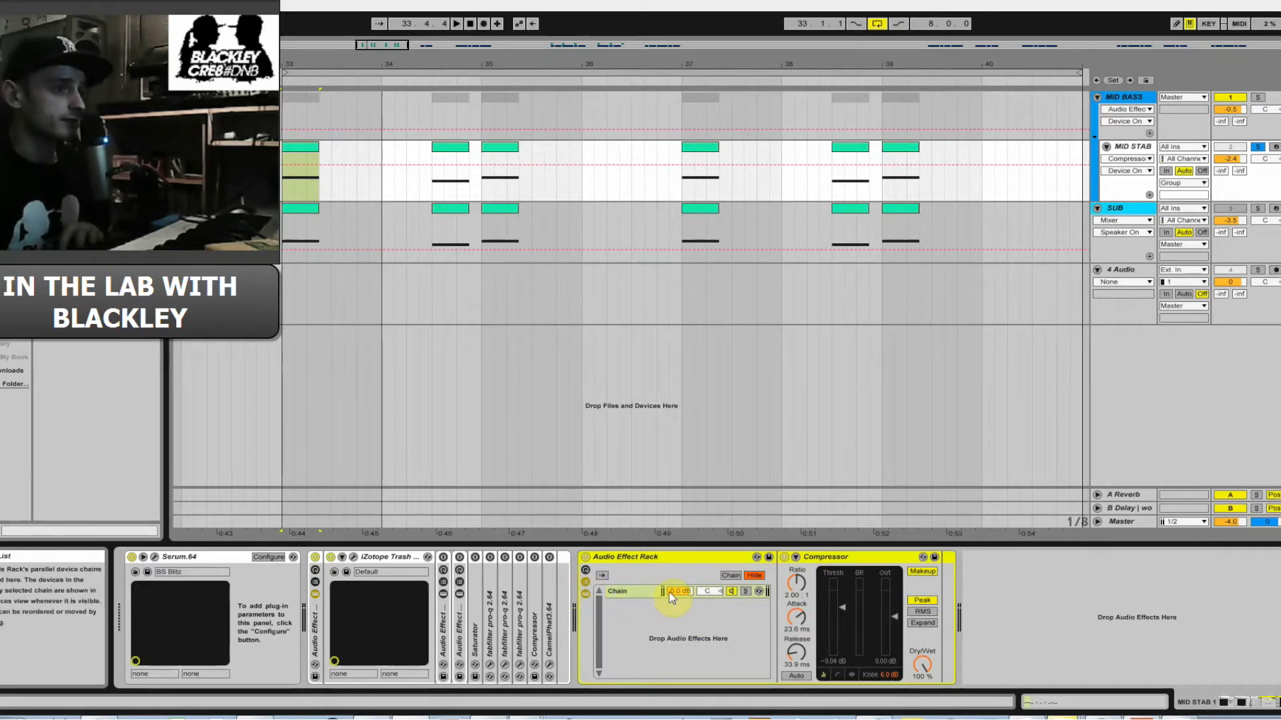
right_click(626, 594)
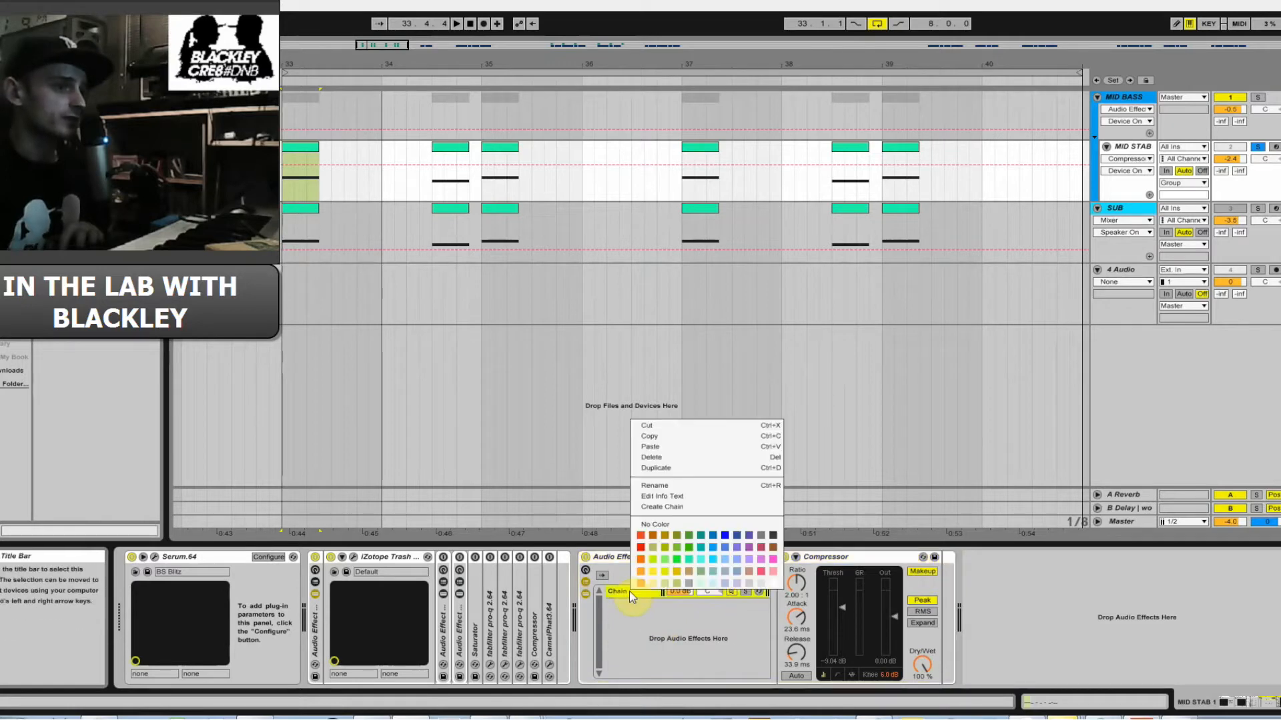
click(648, 508)
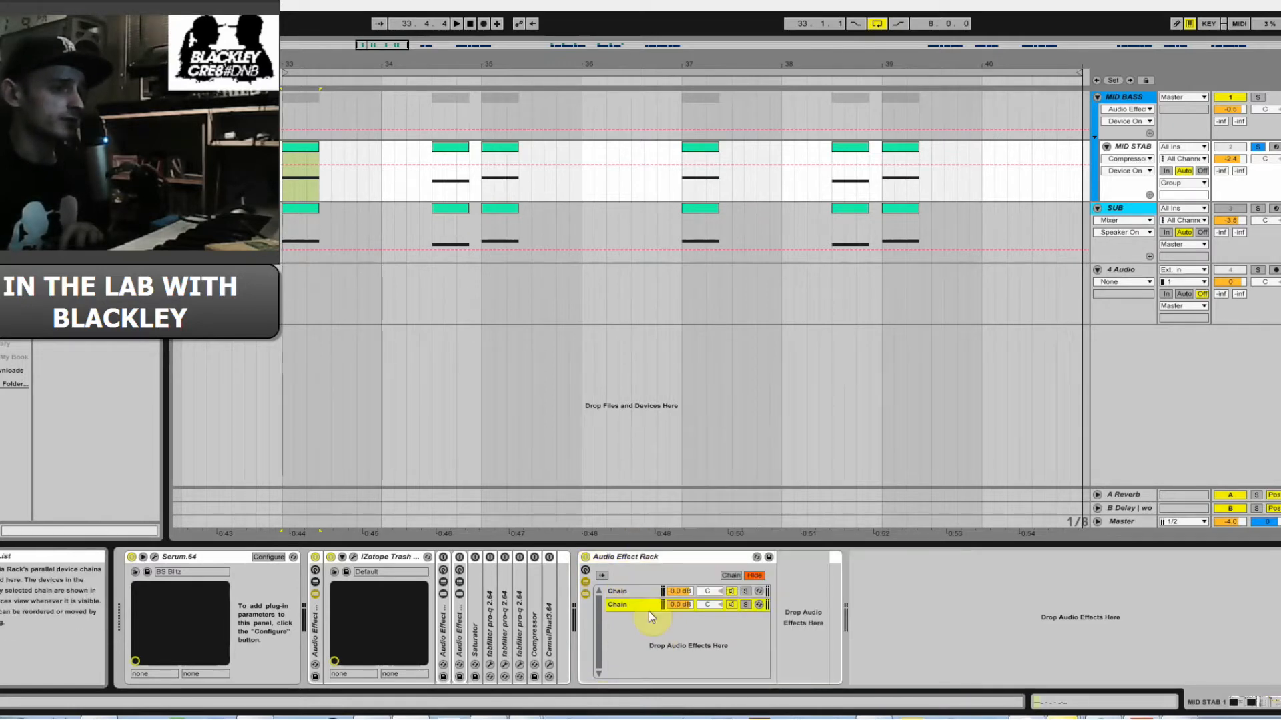
Switch back and forth between the new rack's two chains to compare the devices each one holds.
click(623, 591)
click(635, 604)
click(635, 592)
click(635, 605)
click(635, 592)
click(635, 603)
click(635, 593)
click(635, 604)
click(635, 593)
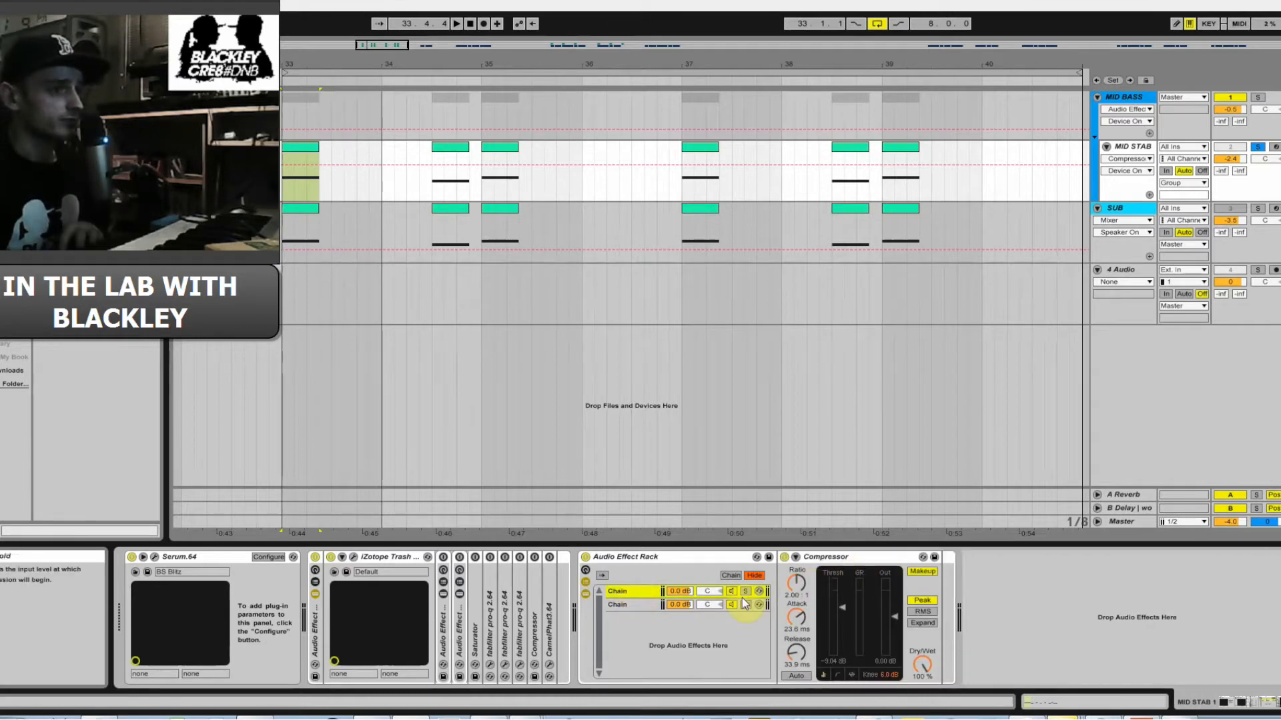
click(628, 605)
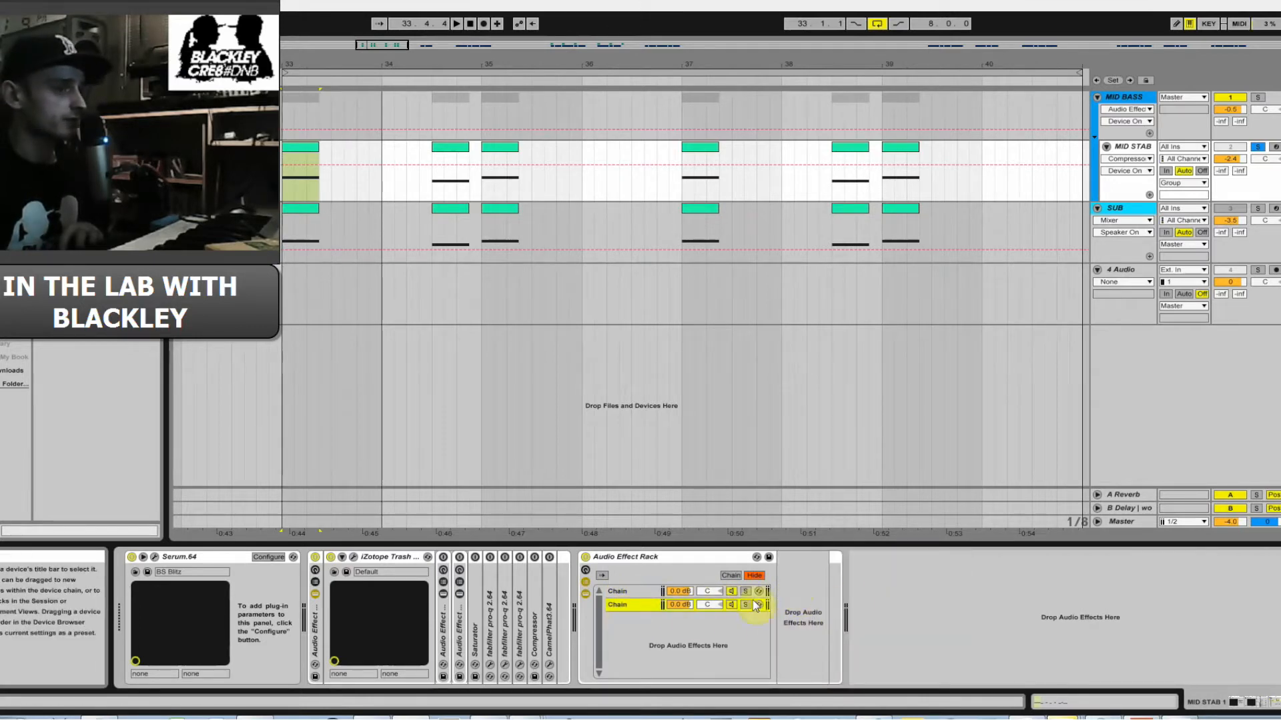
click(654, 592)
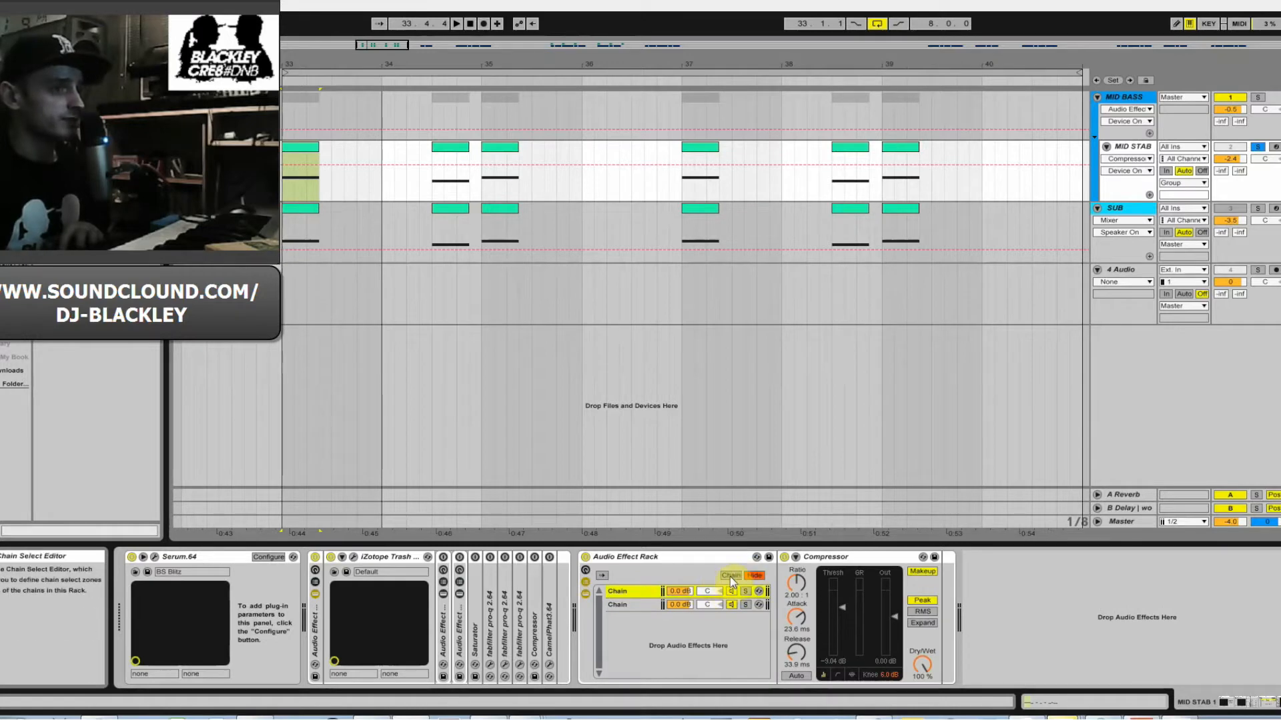
Show the rack's chain select zones and extend both chains' zones across the full range to 127.
click(731, 576)
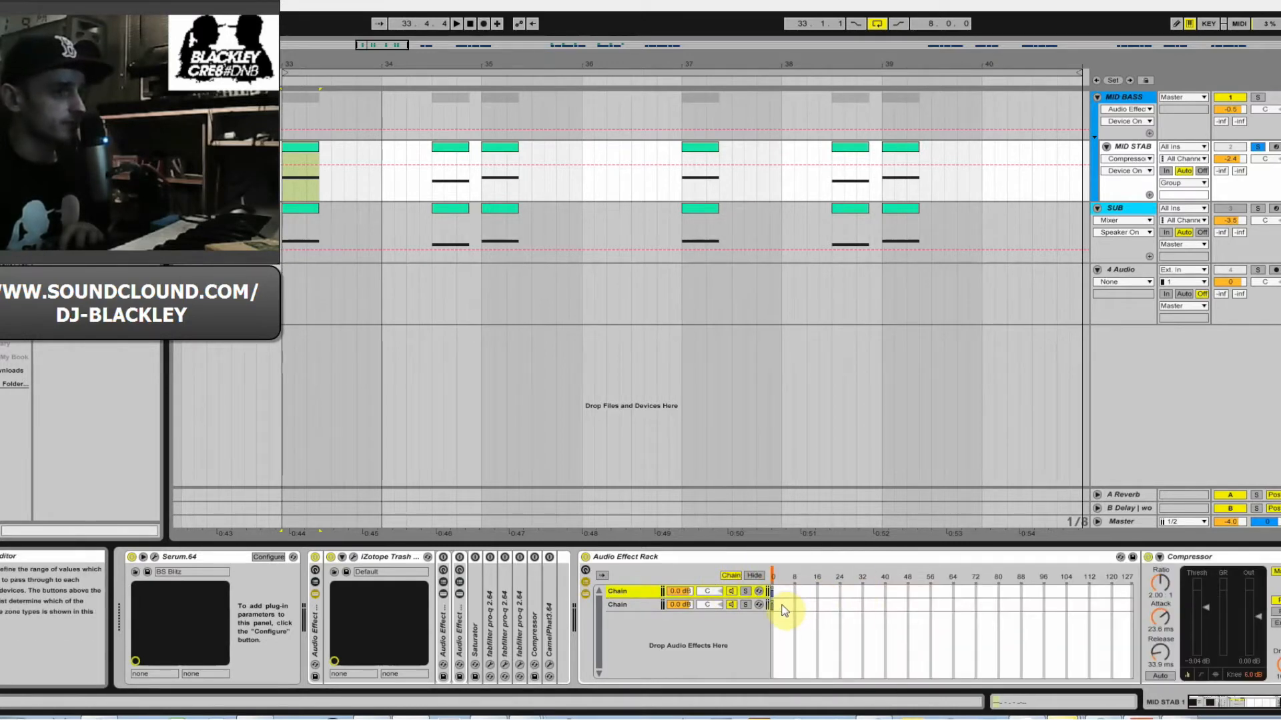
drag(774, 604, 1160, 577)
mouse_move(774, 587)
mouse_down()
mouse_move(876, 571)
mouse_move(1068, 571)
mouse_move(875, 584)
mouse_move(966, 584)
mouse_move(928, 588)
mouse_move(1154, 557)
mouse_up()
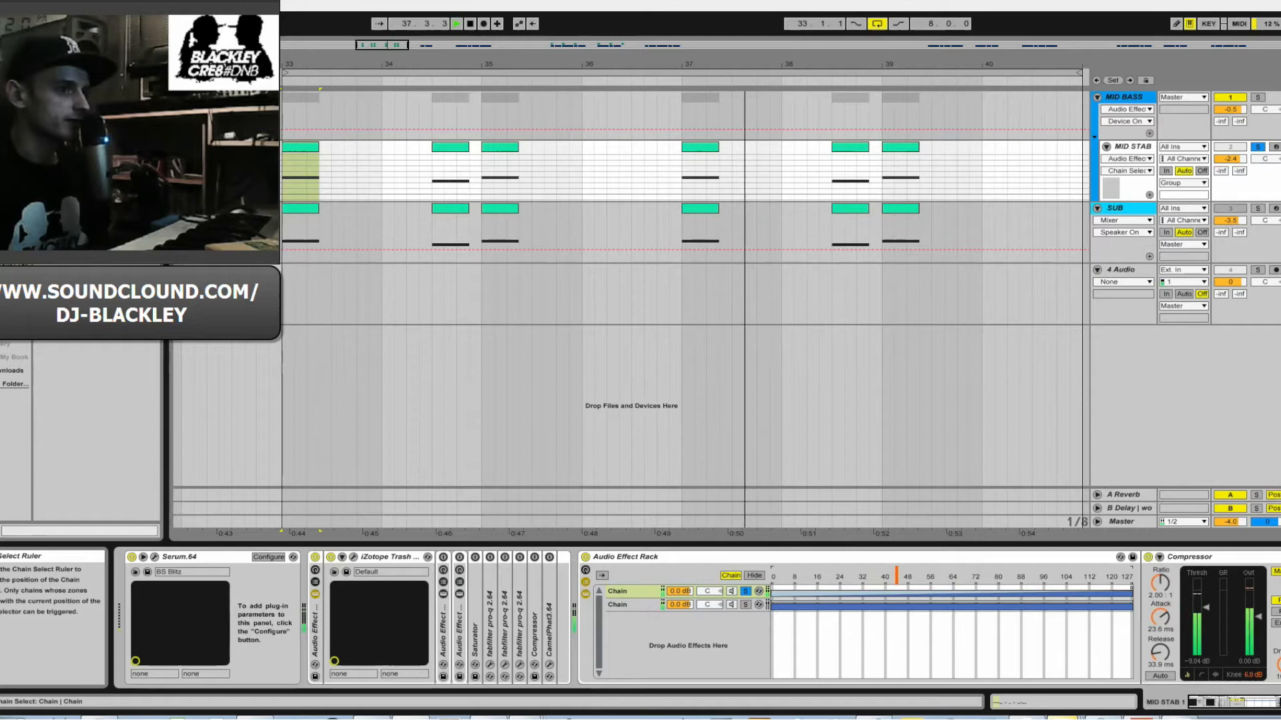
Move the rack's chain selector along the zones during playback and toggle the solo states of the two chains.
drag(898, 576, 1013, 576)
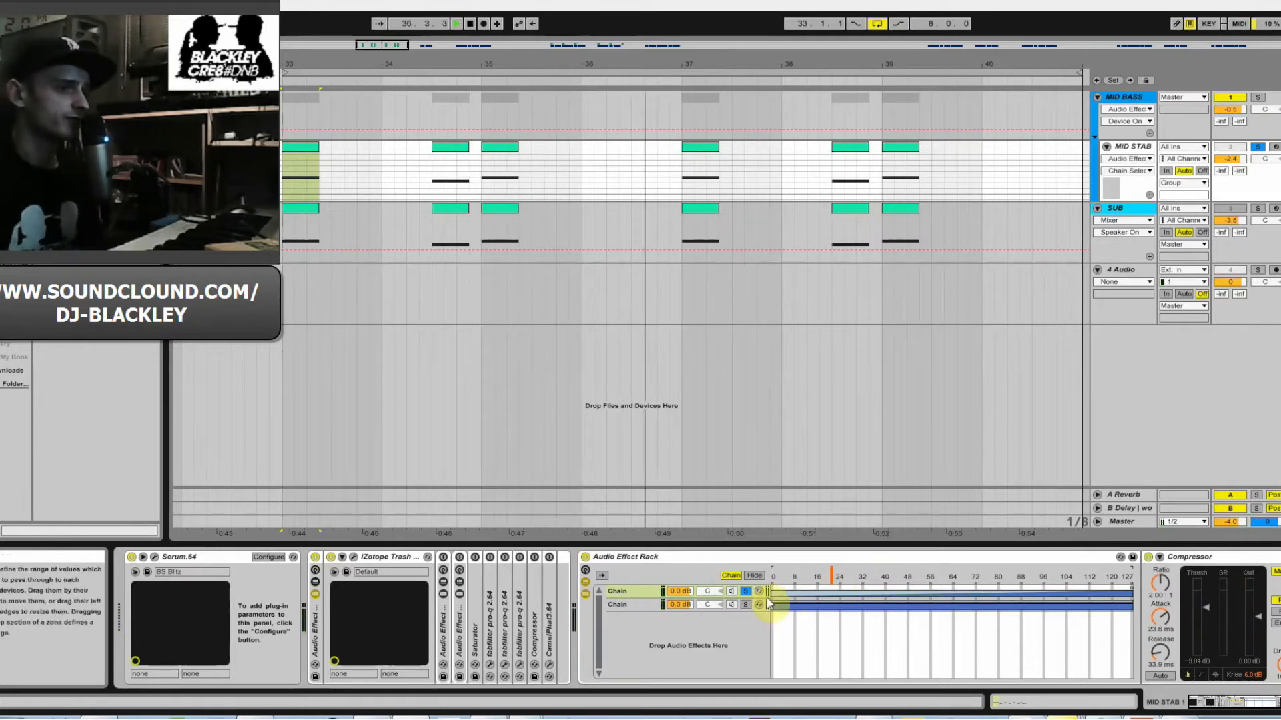
click(743, 606)
click(746, 593)
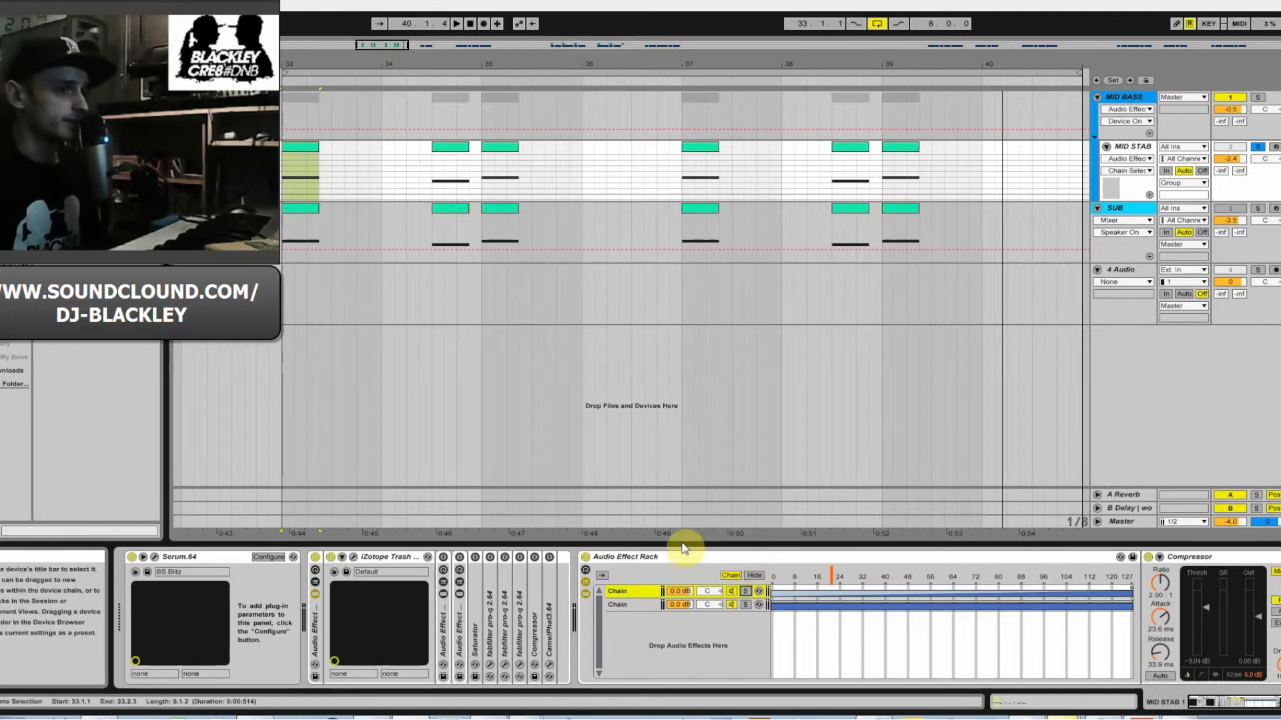
Fold the Audio Effect Rack containing the Compressor and delete it from the end of the MID STAB device chain.
double_click(632, 560)
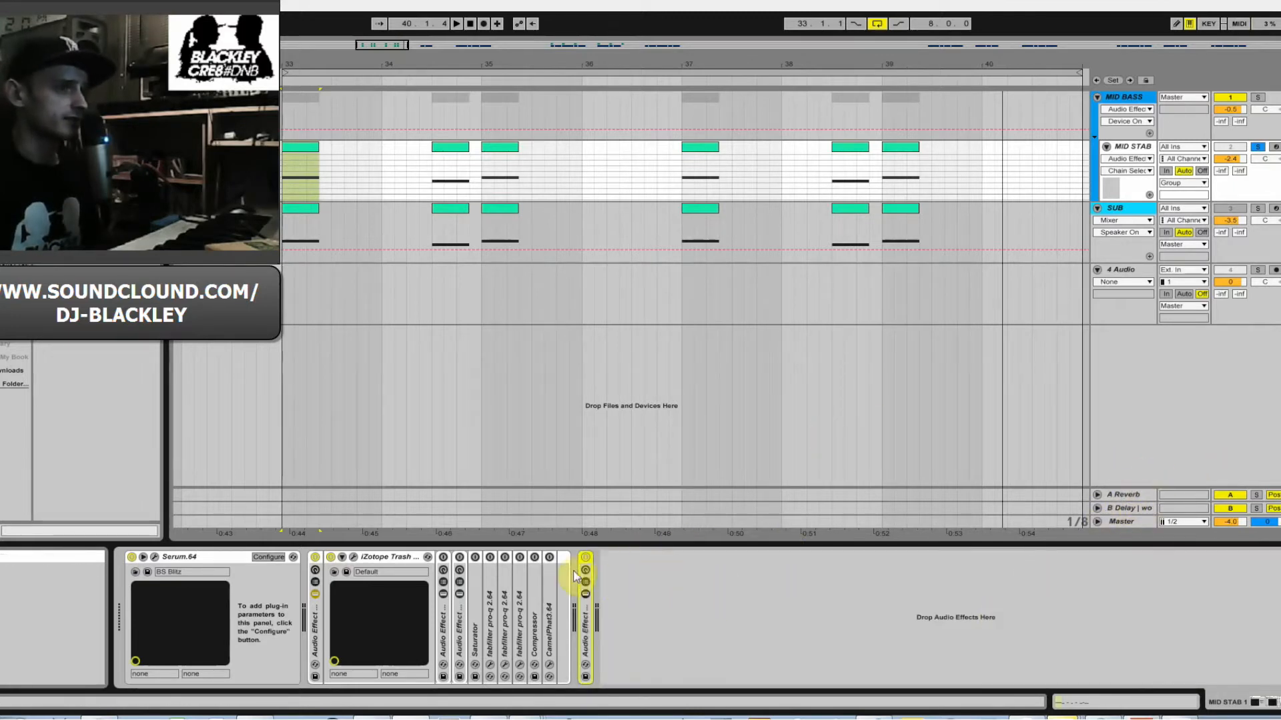
click(585, 558)
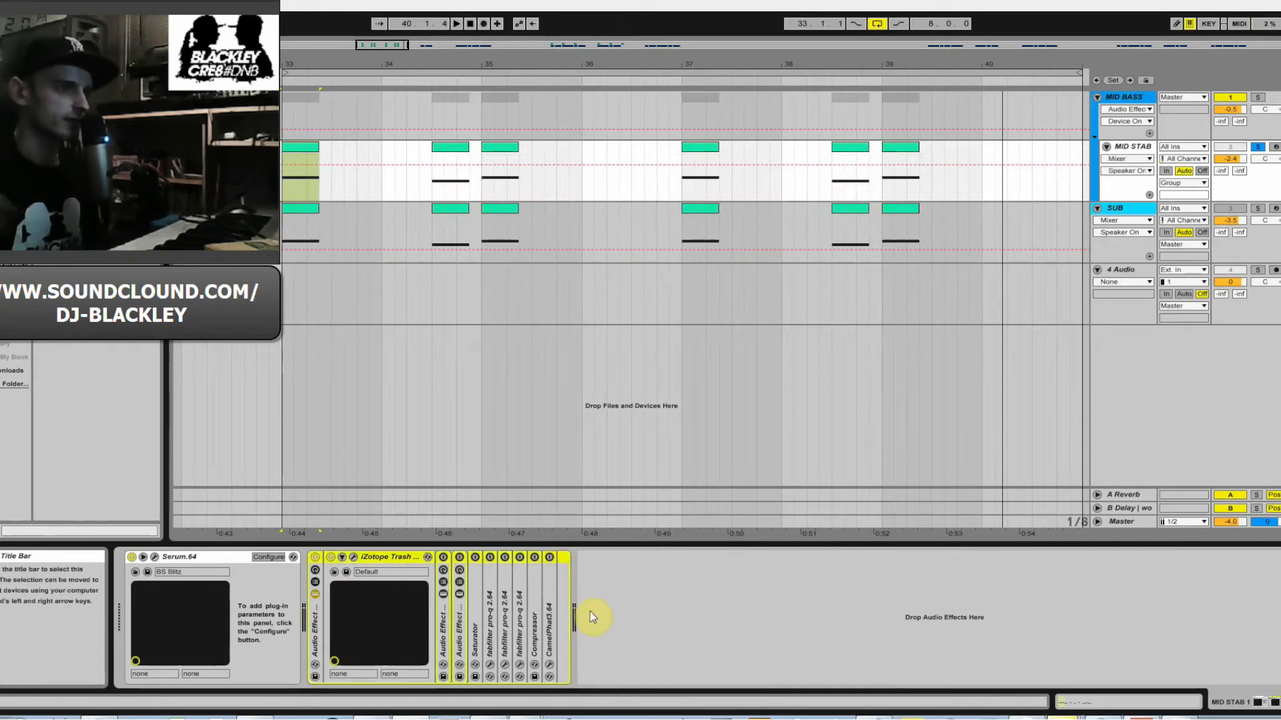
key(Delete)
Unfold the Audio Effect Rack directly after iZotope Trash, activate it and solo its first chain.
click(443, 624)
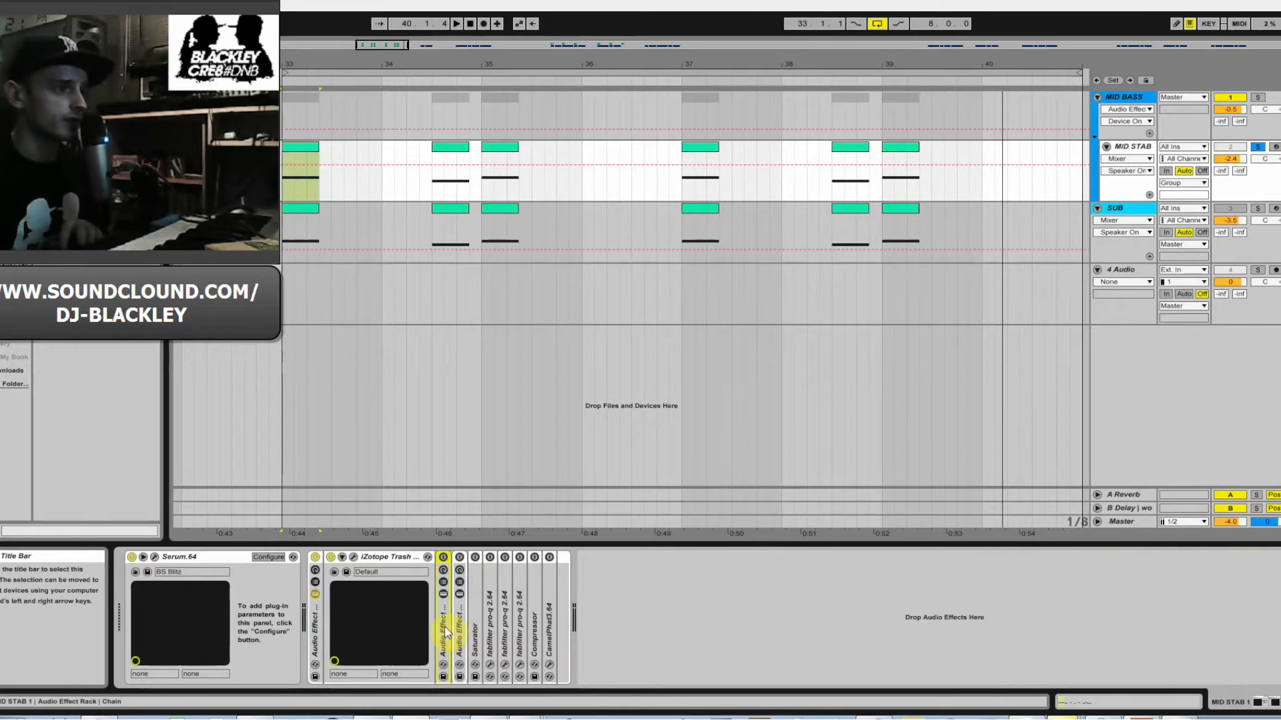
double_click(444, 631)
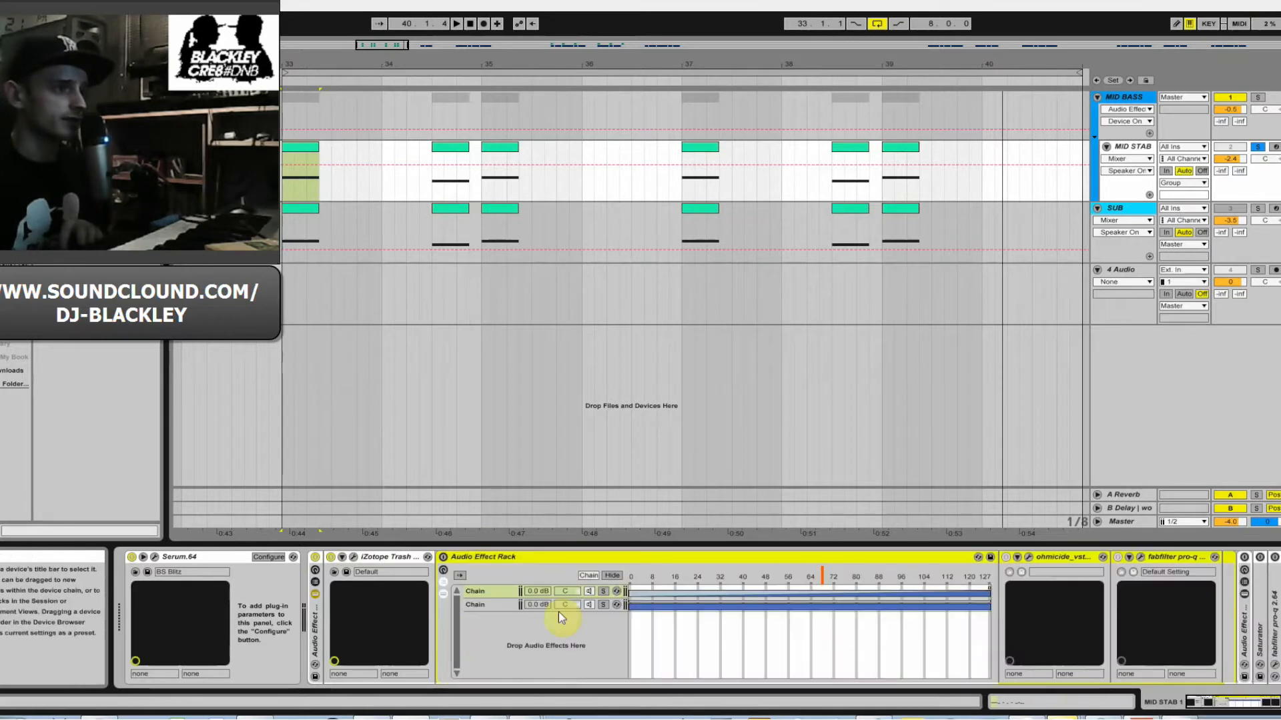
click(519, 592)
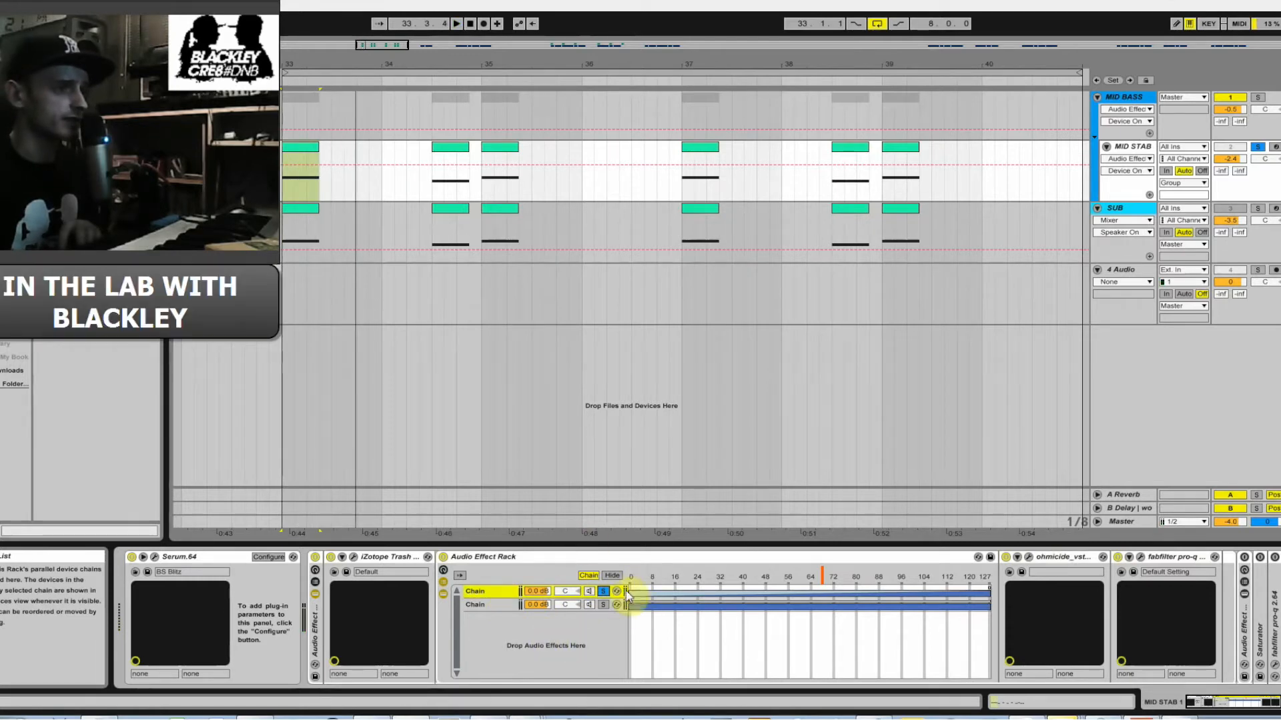
Open the first chain's Ohmicide plug-in window, examine its band distortion settings and close it.
click(1028, 557)
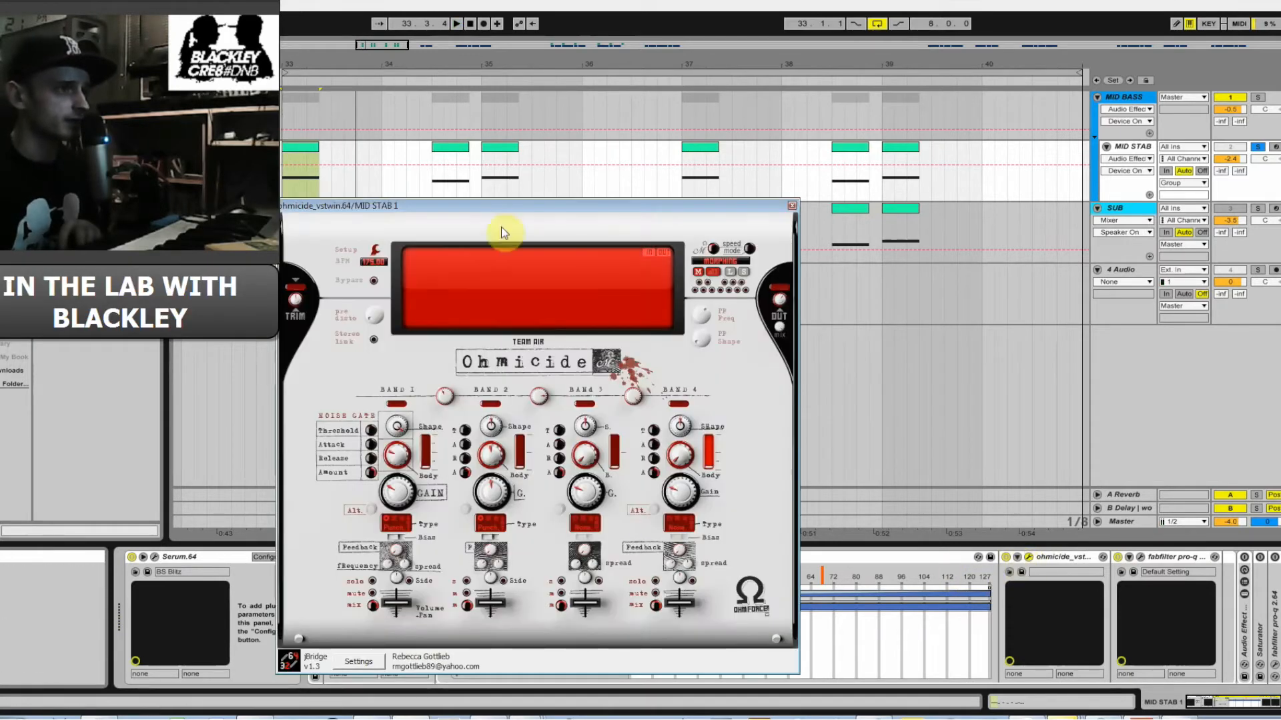
drag(490, 203, 655, 154)
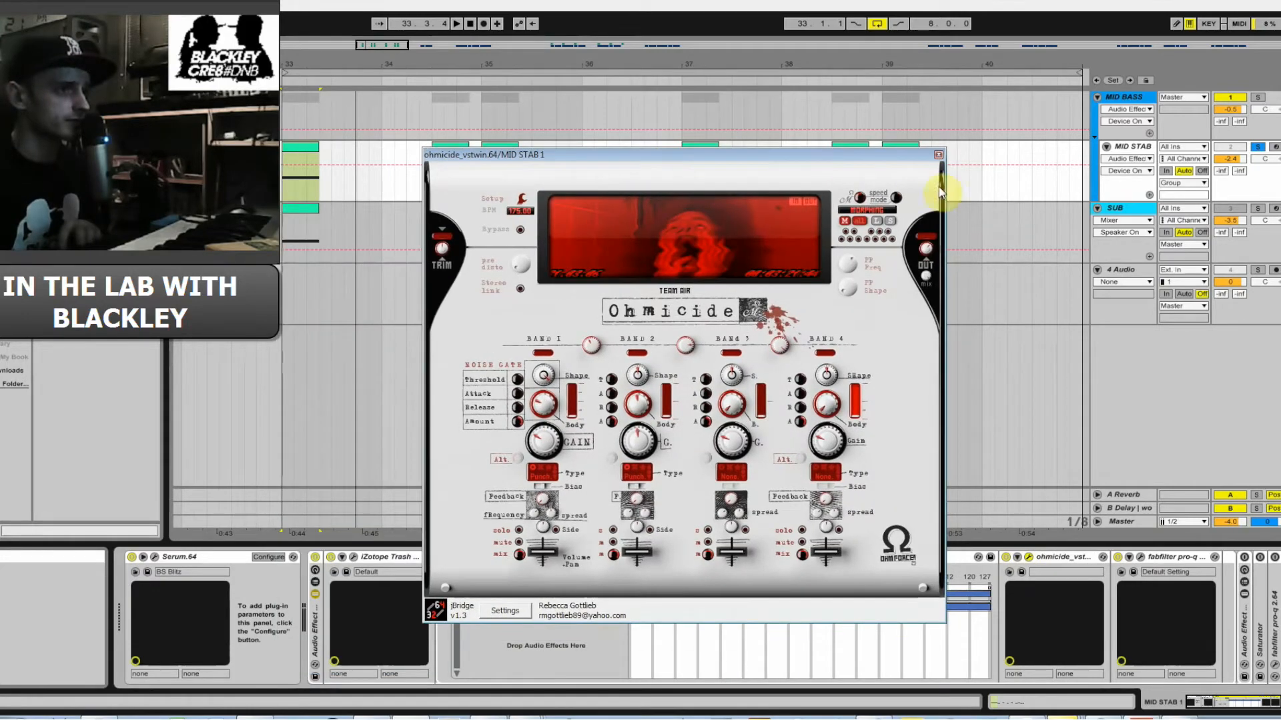
click(938, 156)
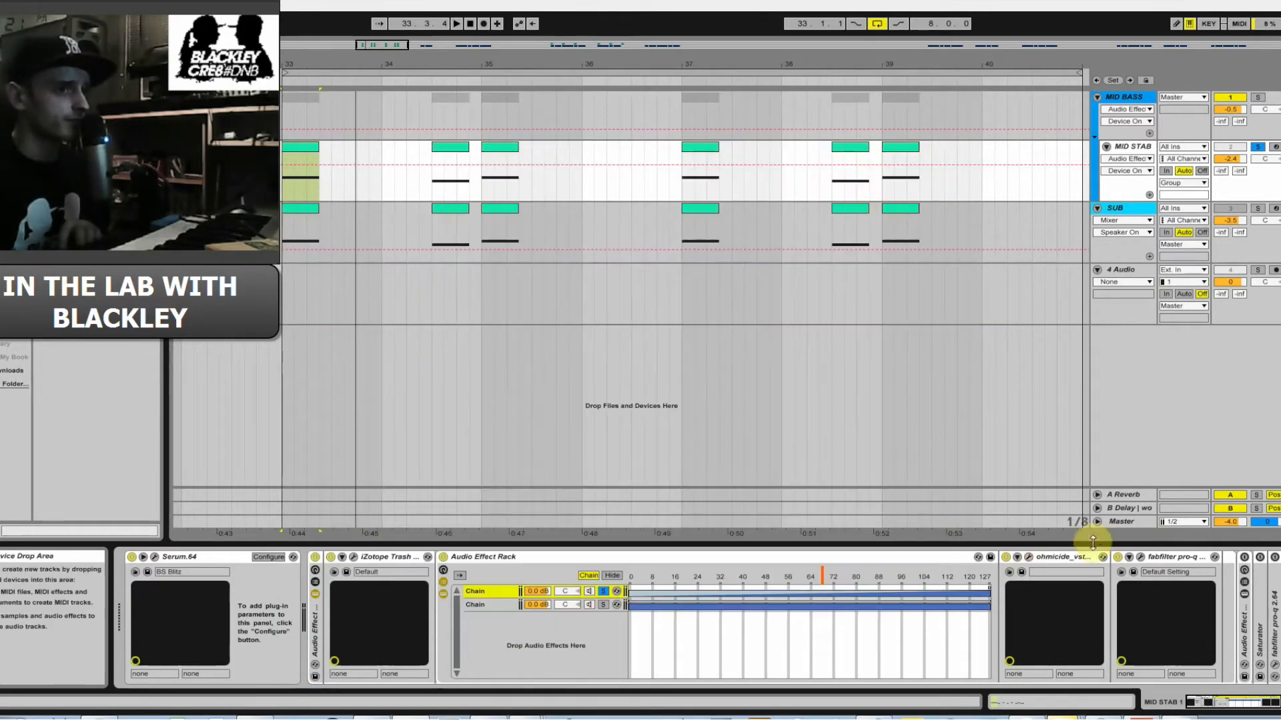
Open the first chain's fabfilter pro-q, play the stab through it and bring up the high bell band's controls.
click(1140, 557)
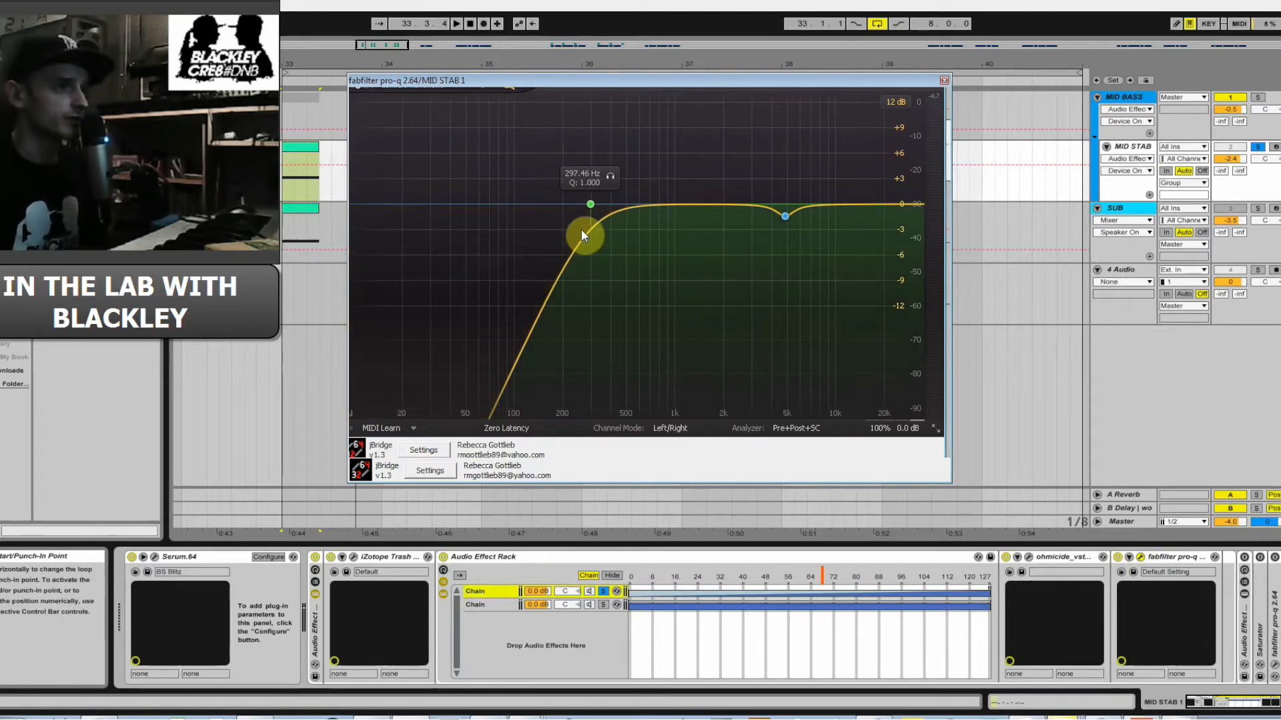
key(space)
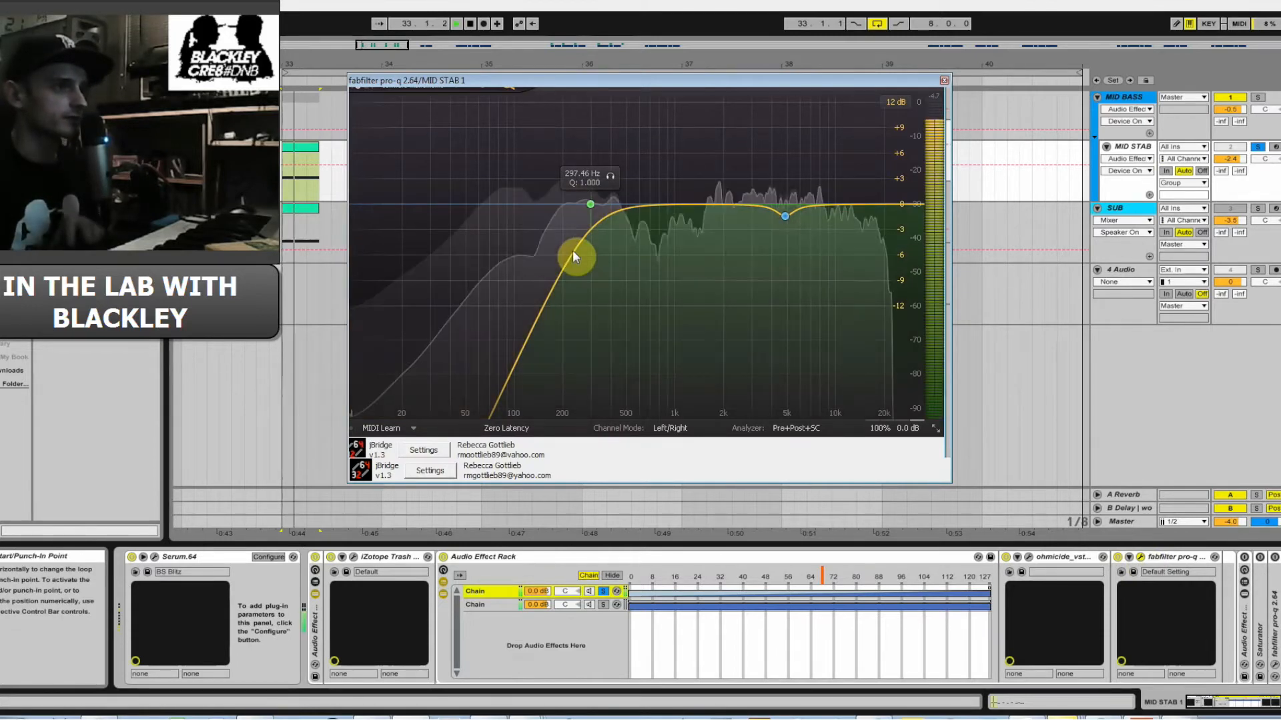
click(793, 239)
key(space)
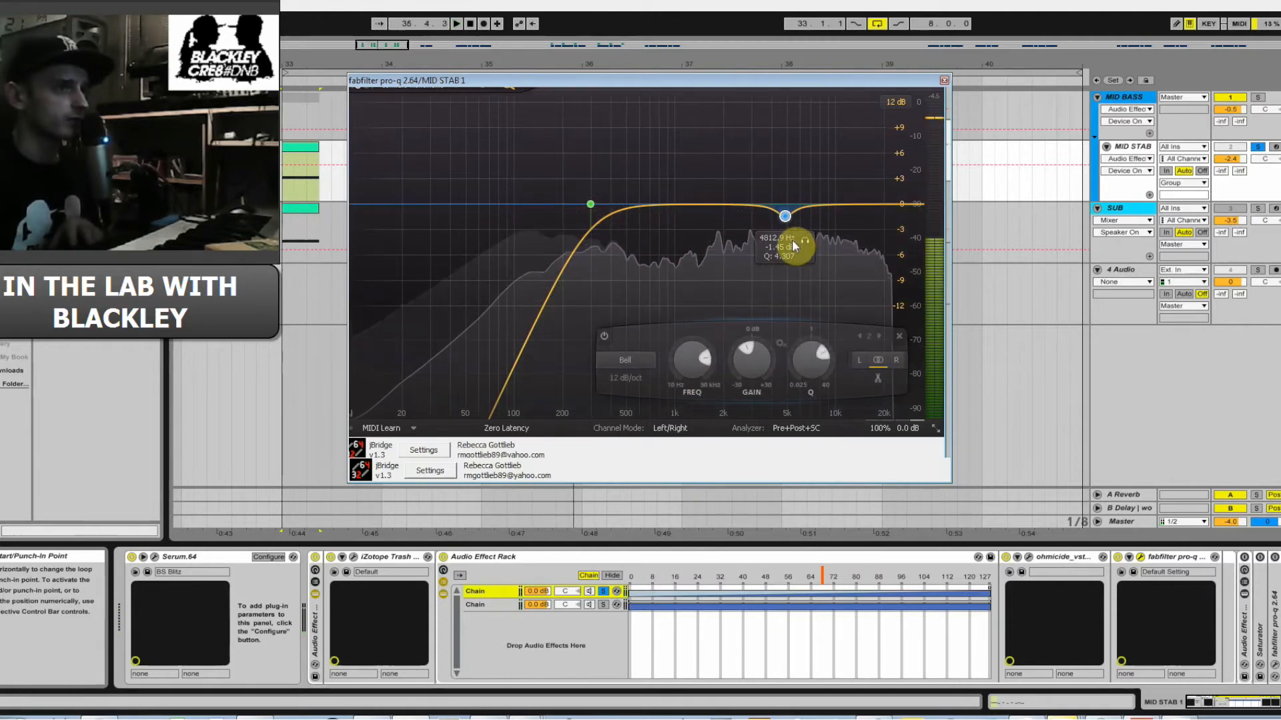
Try boosting the high bell band by about 4.4 dB and shifting its frequency, return it to a slight cut and close the equalizer.
drag(755, 389, 760, 313)
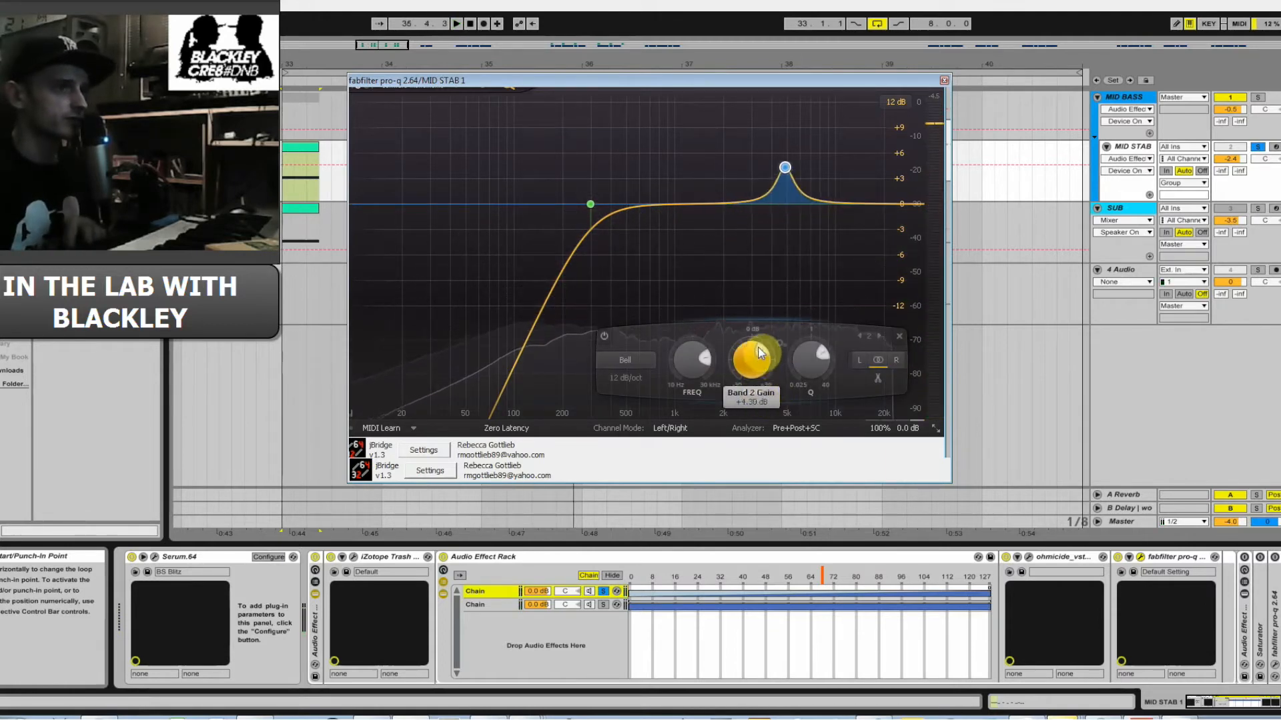
key(space)
mouse_move(679, 391)
mouse_down()
mouse_move(693, 393)
mouse_move(695, 381)
mouse_up()
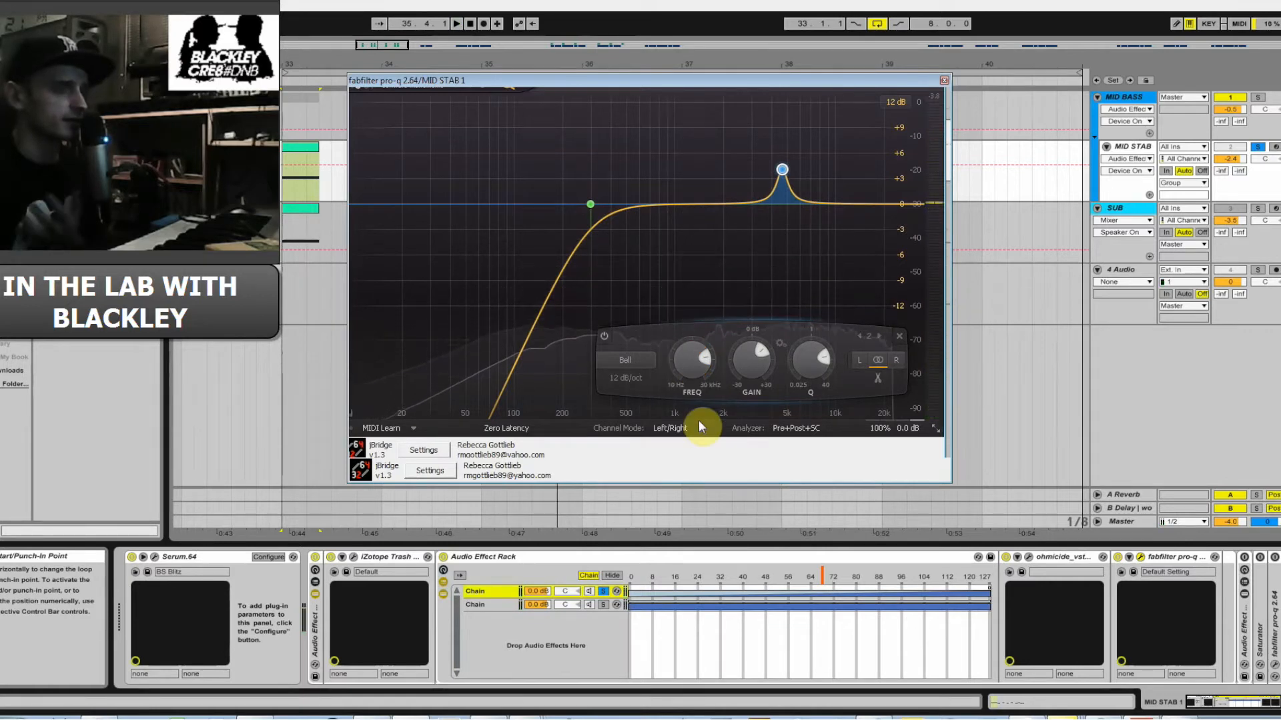
drag(759, 390, 752, 429)
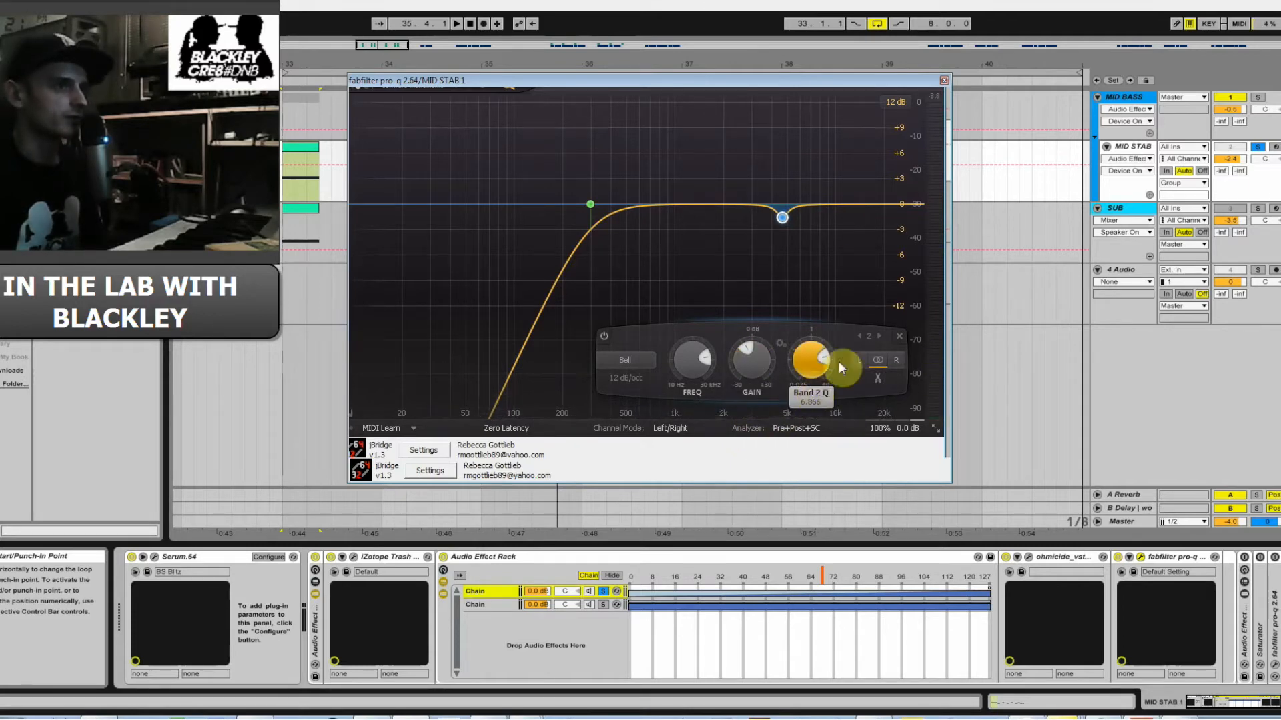
click(944, 80)
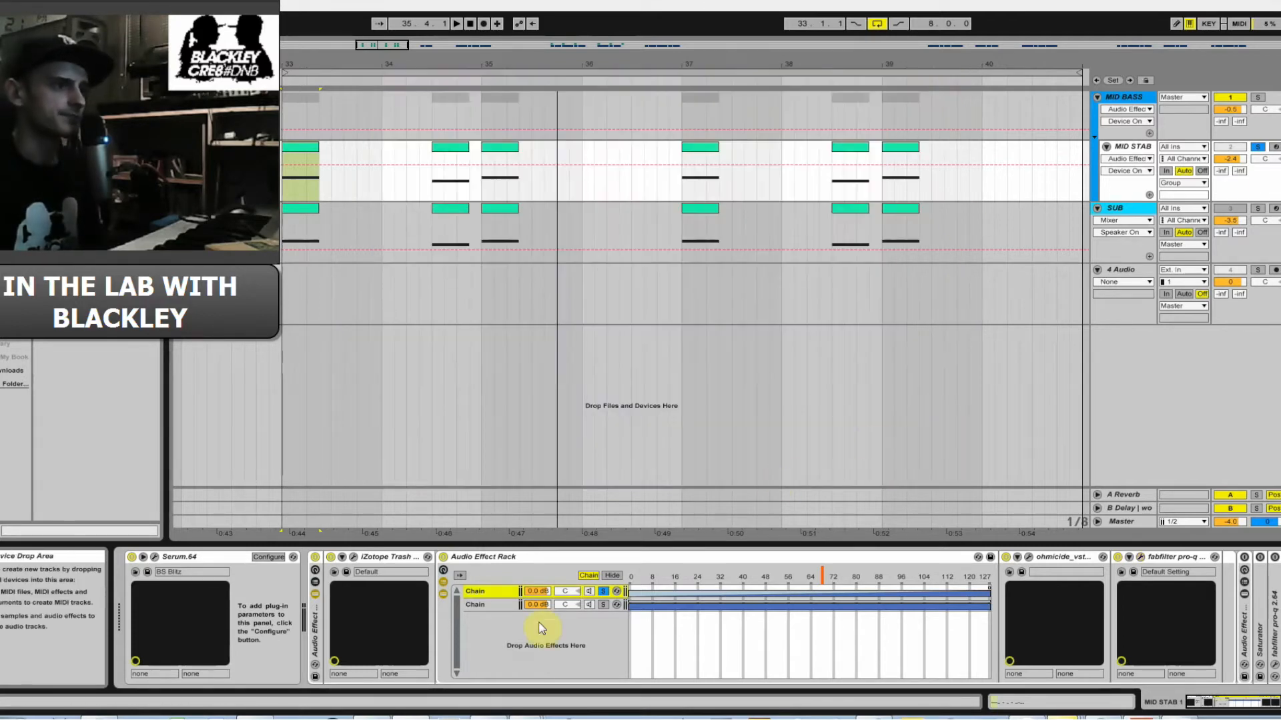
Clear the first chain's solo, then bypass and reactivate the rack to compare the stab with and without it.
click(604, 592)
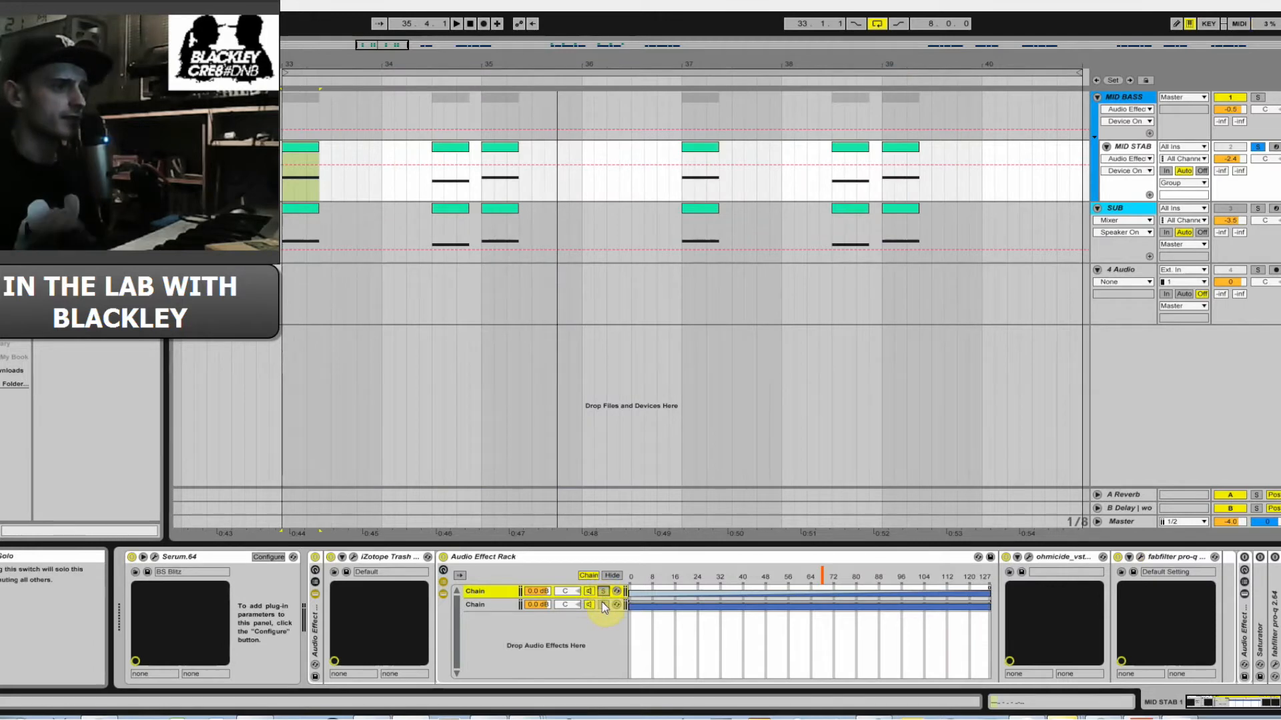
click(443, 558)
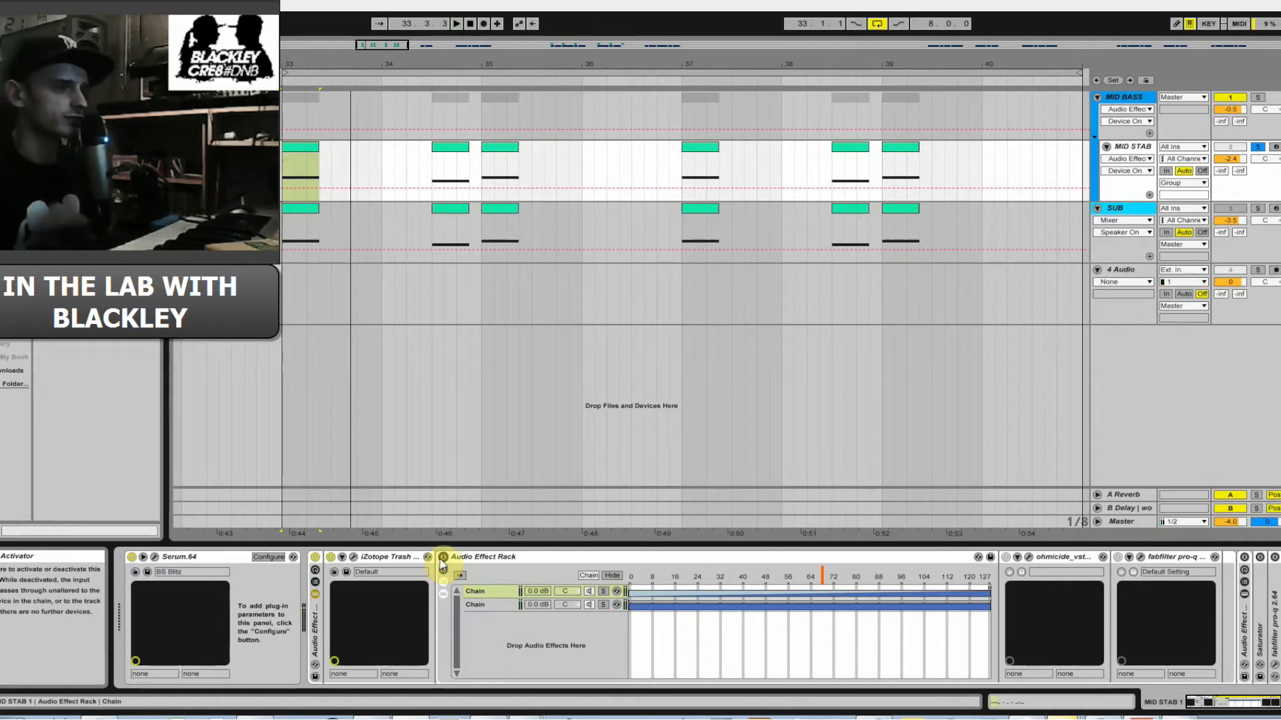
click(443, 559)
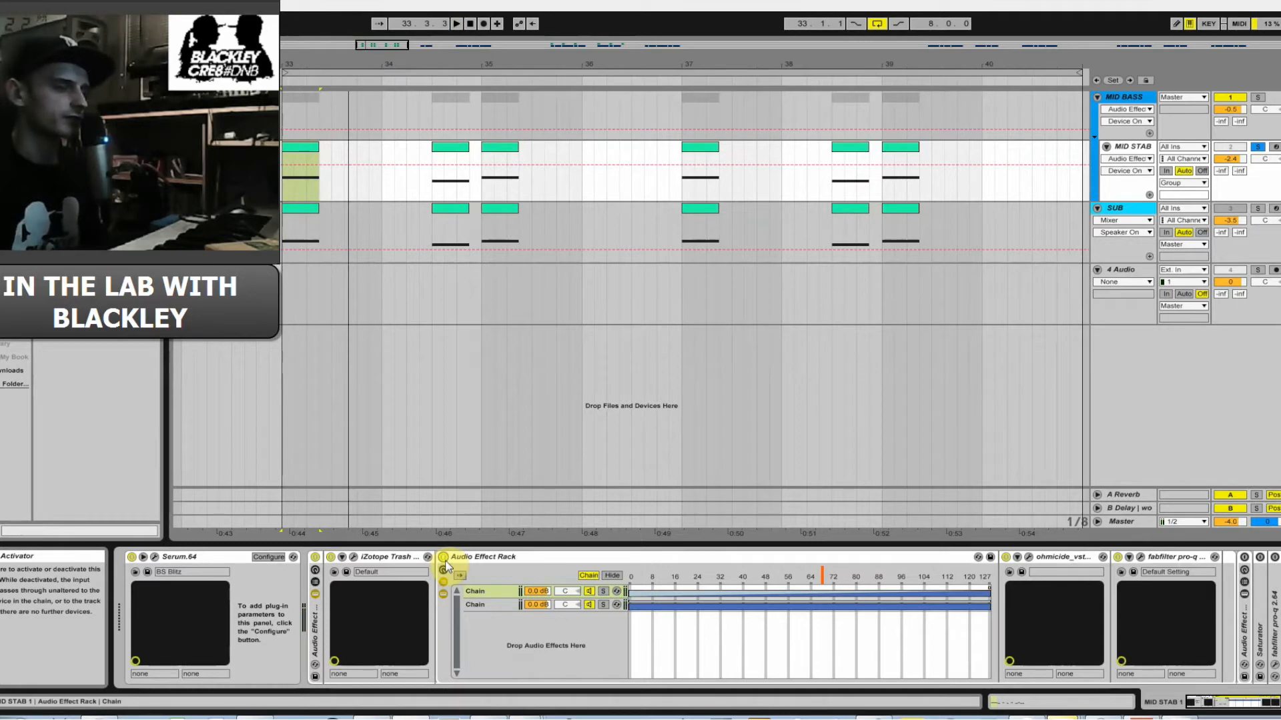
Fold the rack containing Ohmicide and unfold the next Audio Effect Rack in the device chain.
click(1247, 701)
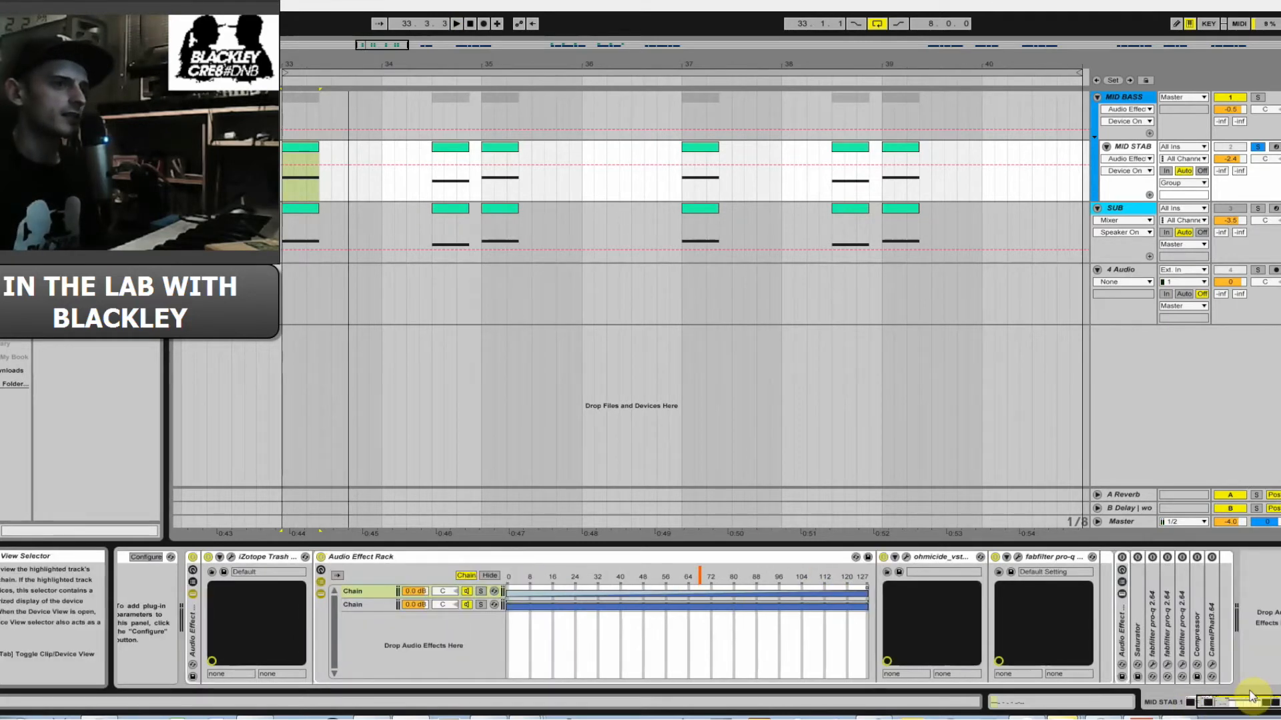
double_click(497, 558)
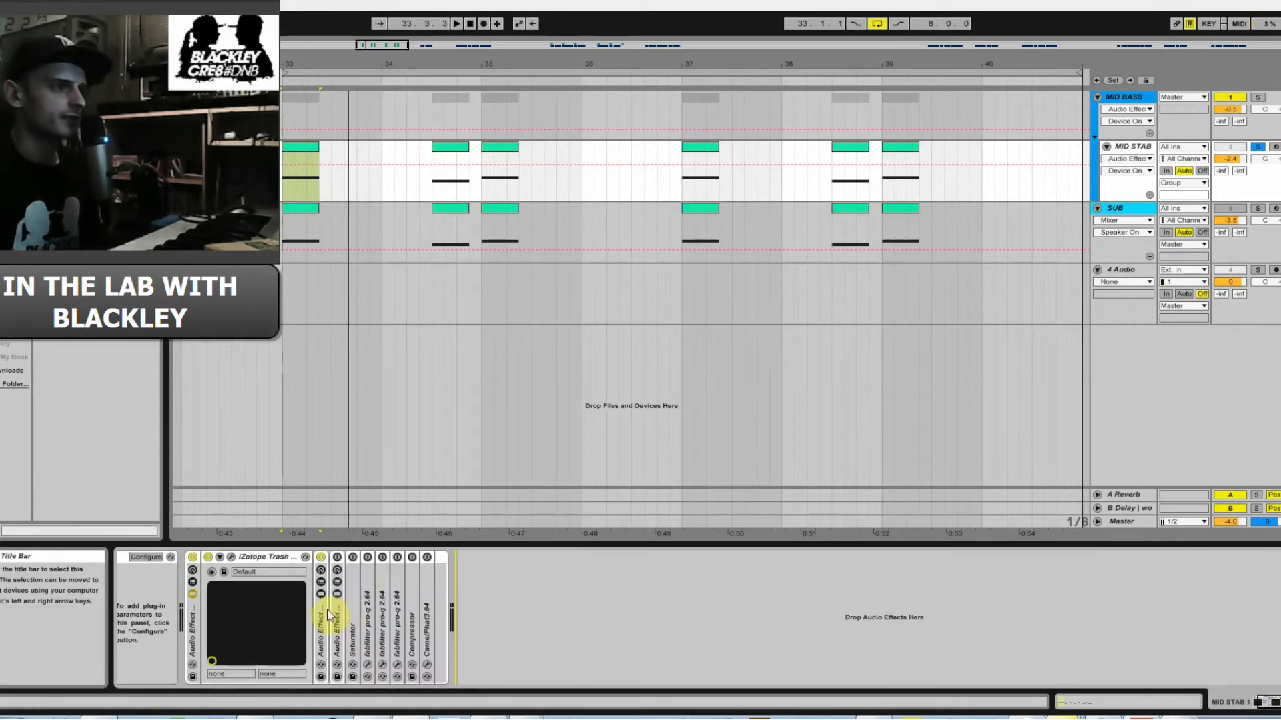
double_click(328, 615)
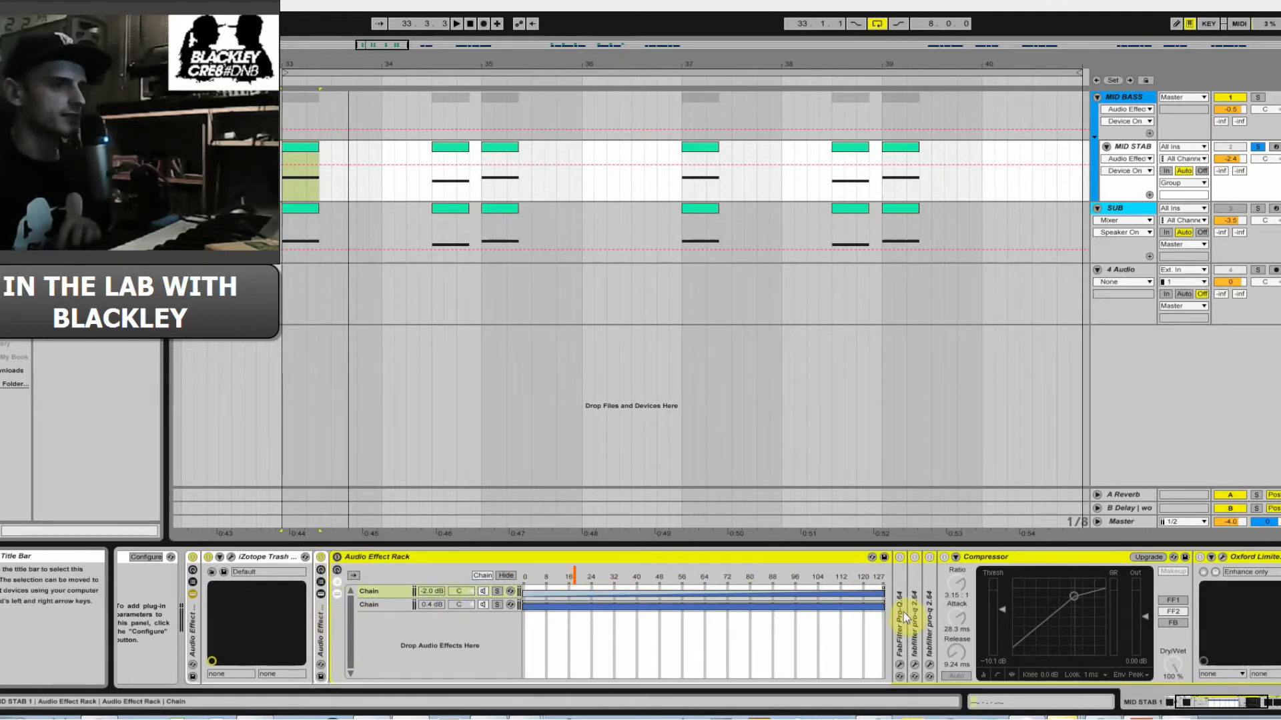
Go through the devices in this rack's first chain: the FabFilter Pro-Q equalizers, the Compressor and the Oxford Limiter.
click(963, 571)
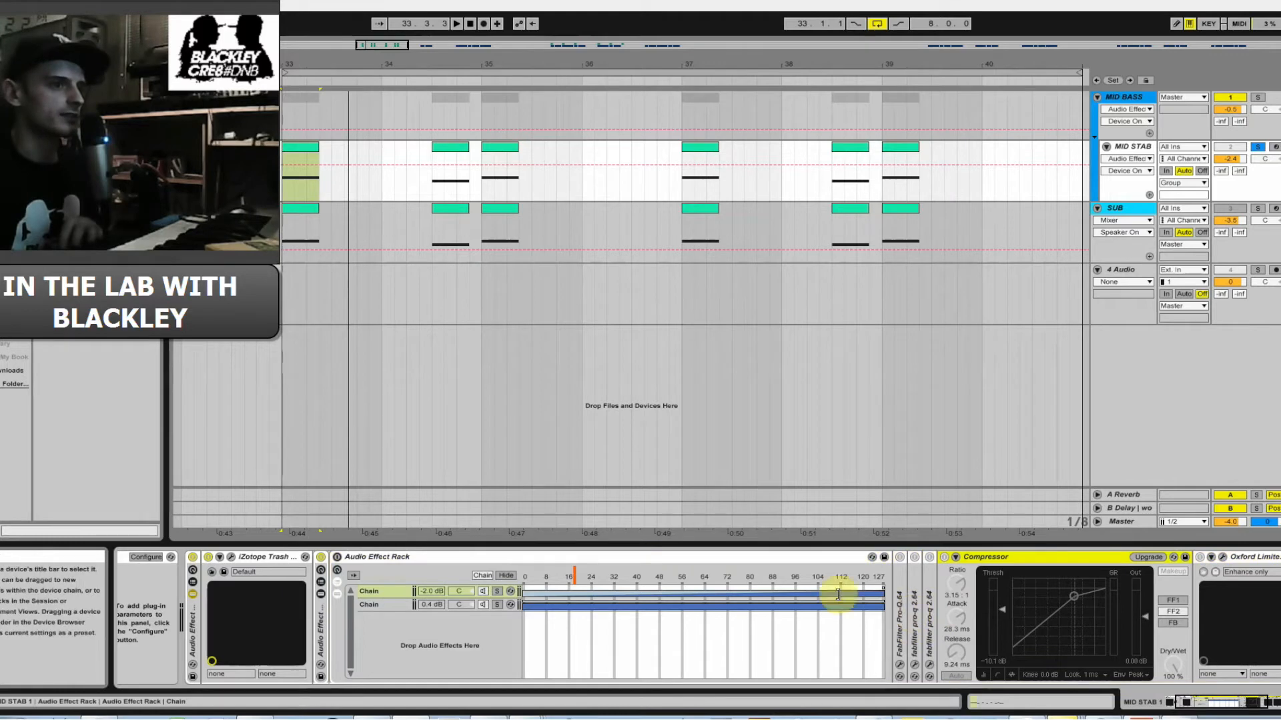
click(430, 591)
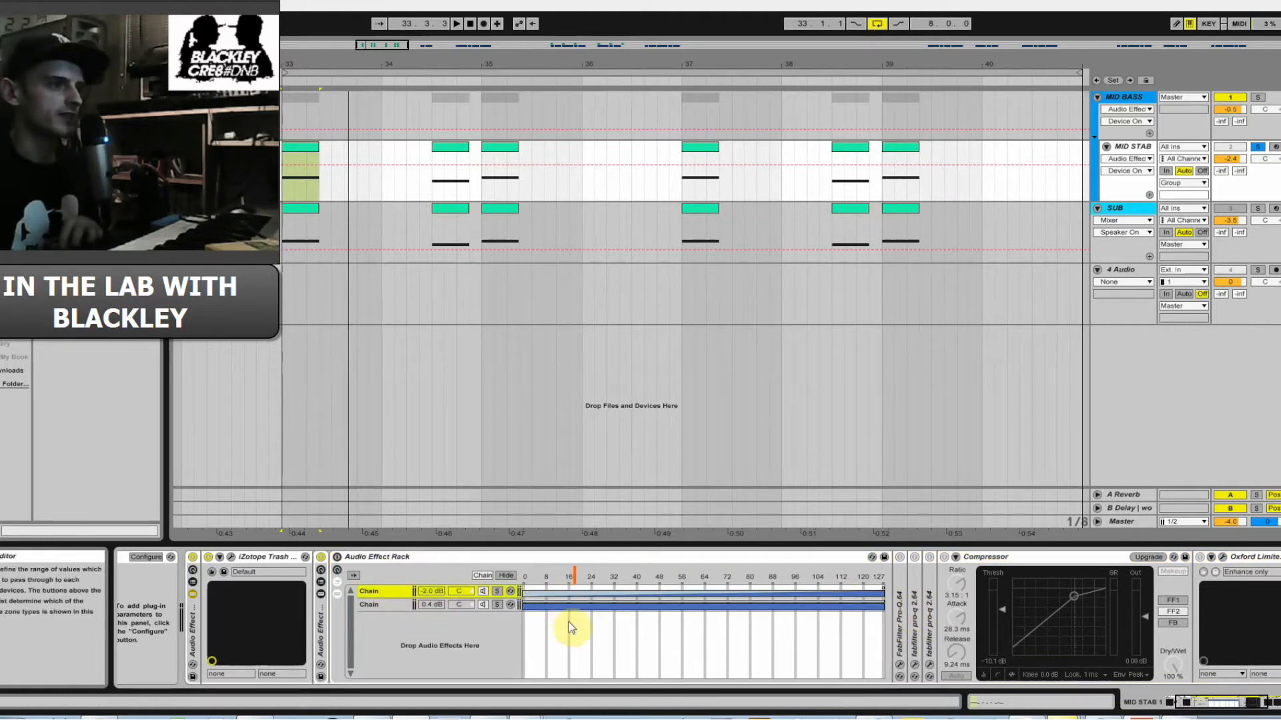
click(902, 622)
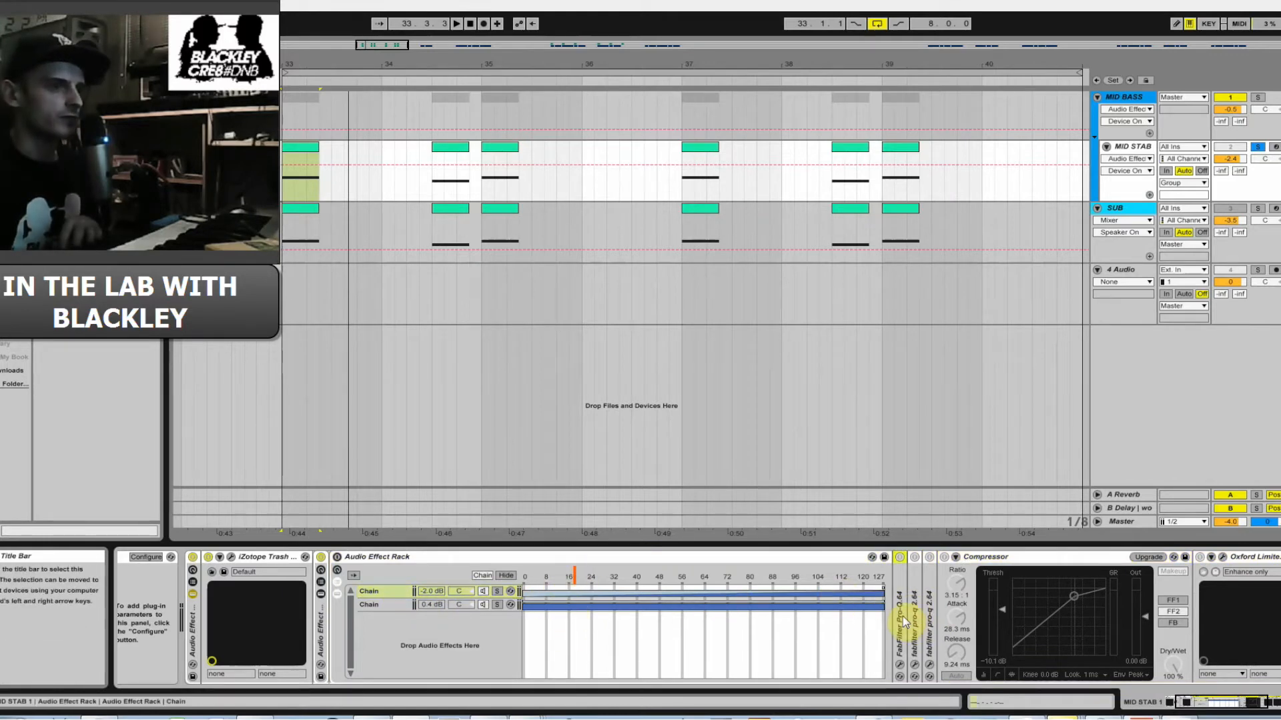
click(916, 614)
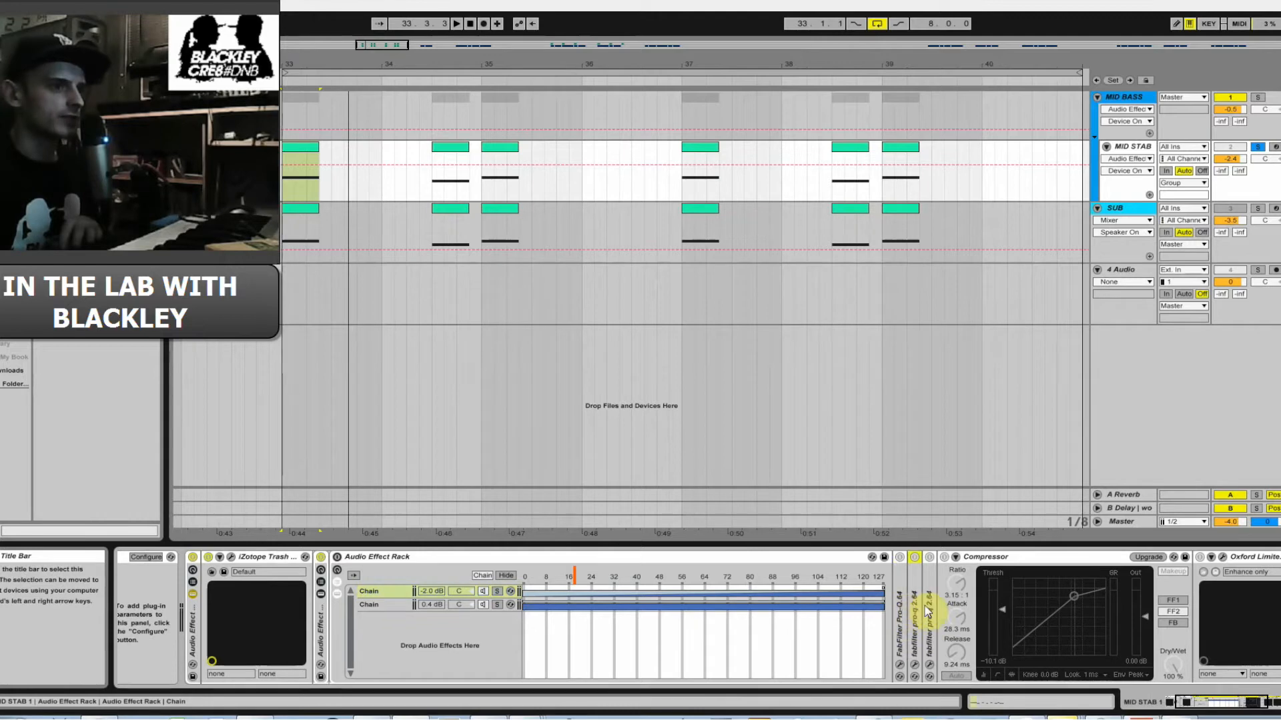
click(977, 566)
click(1257, 561)
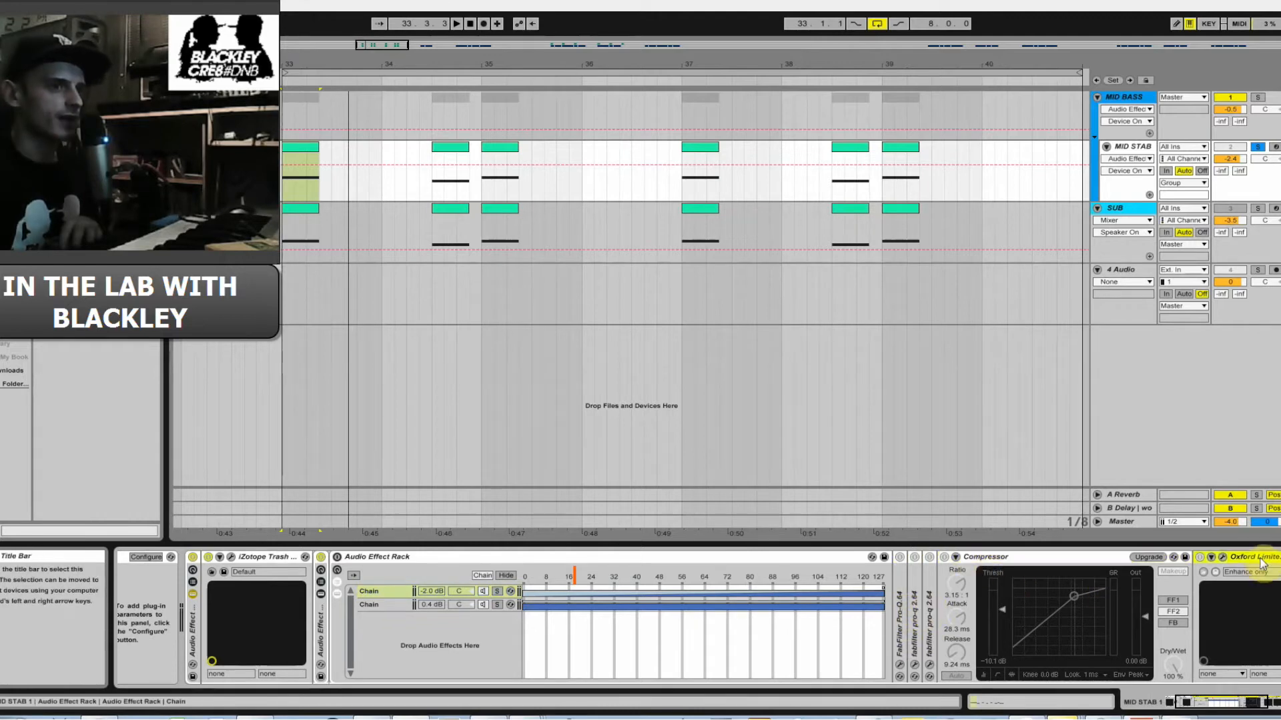
Activate this rack and examine the settings of its Oxford Limiter and Compressor.
click(1230, 703)
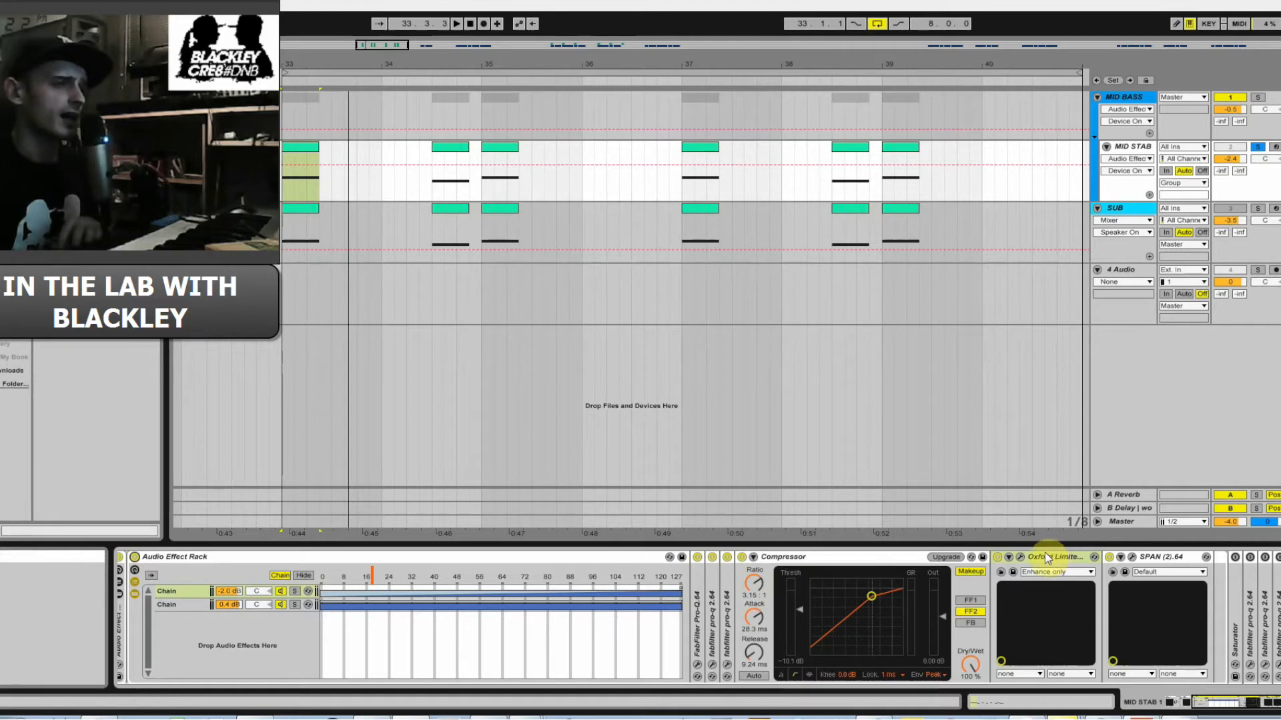
click(1022, 559)
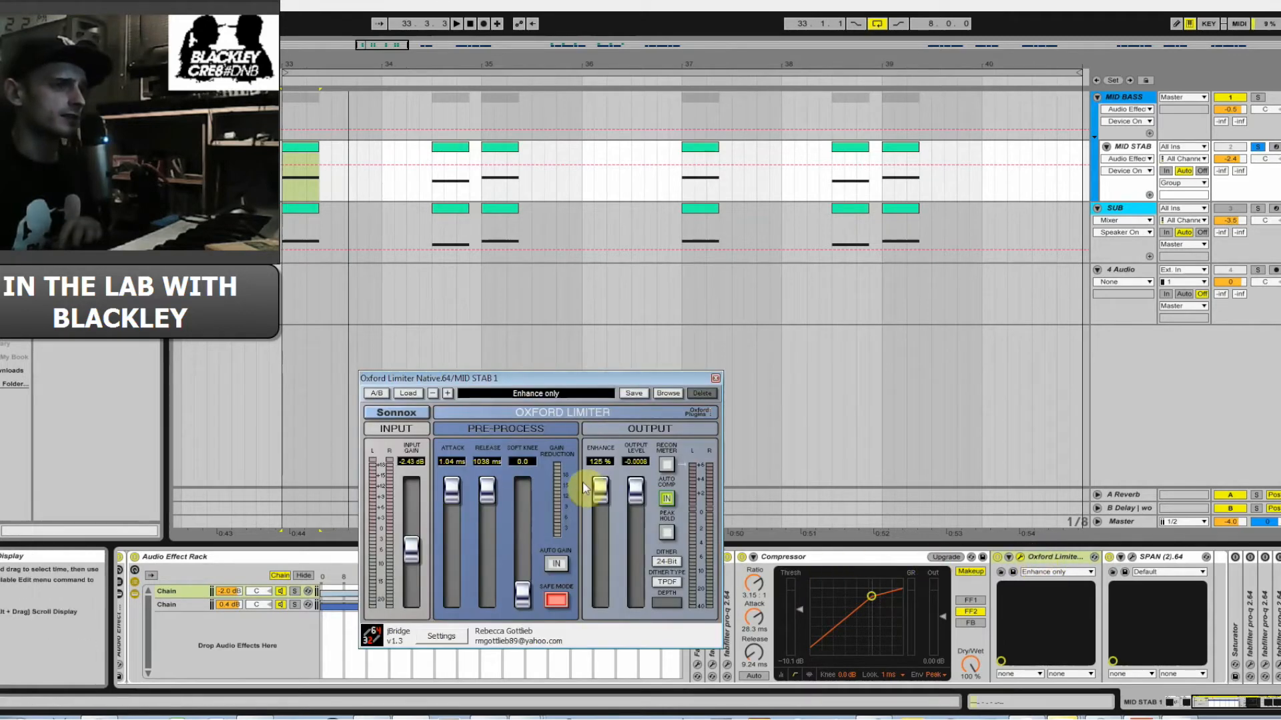
click(714, 380)
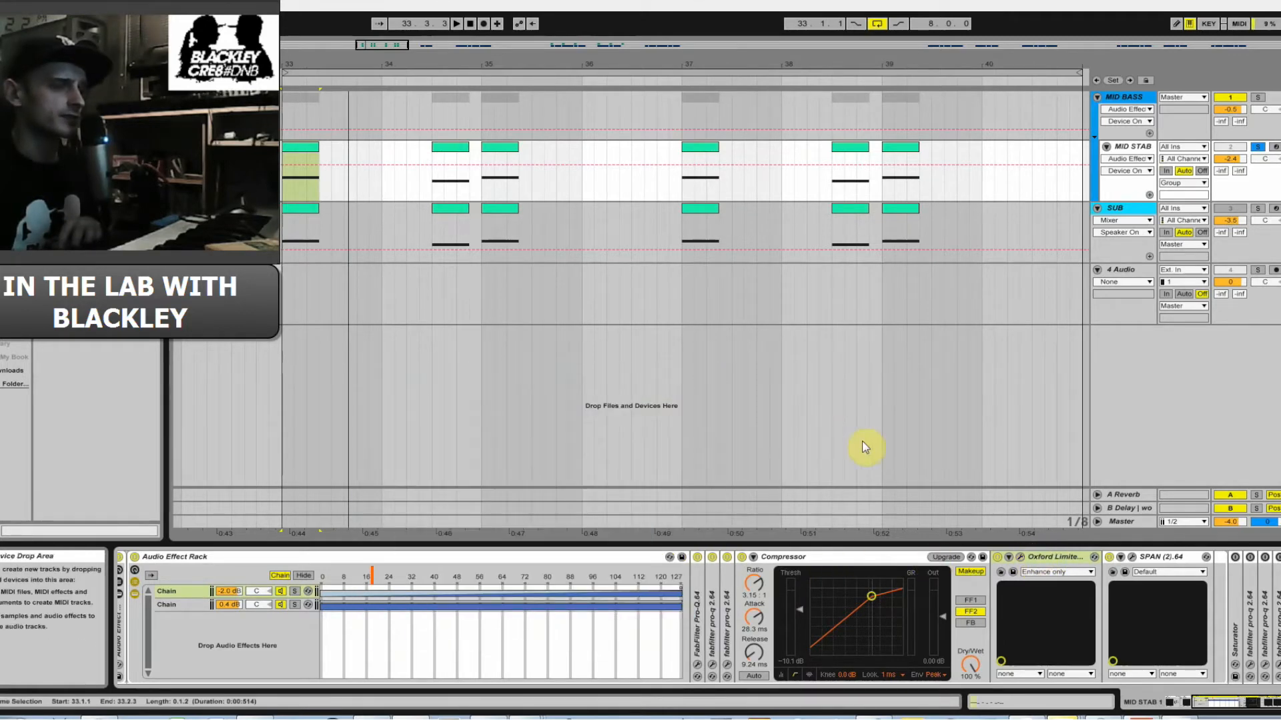
click(779, 557)
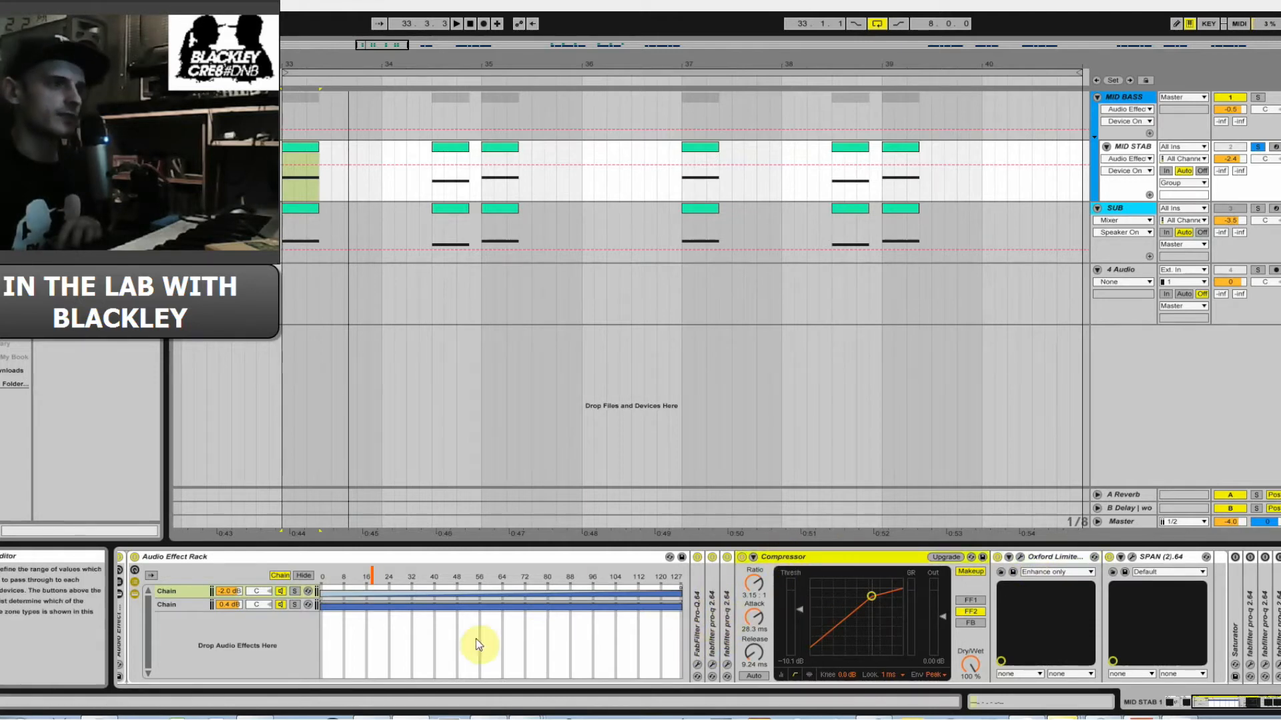
Solo this rack's first chain and play the stab through it repeatedly.
click(294, 592)
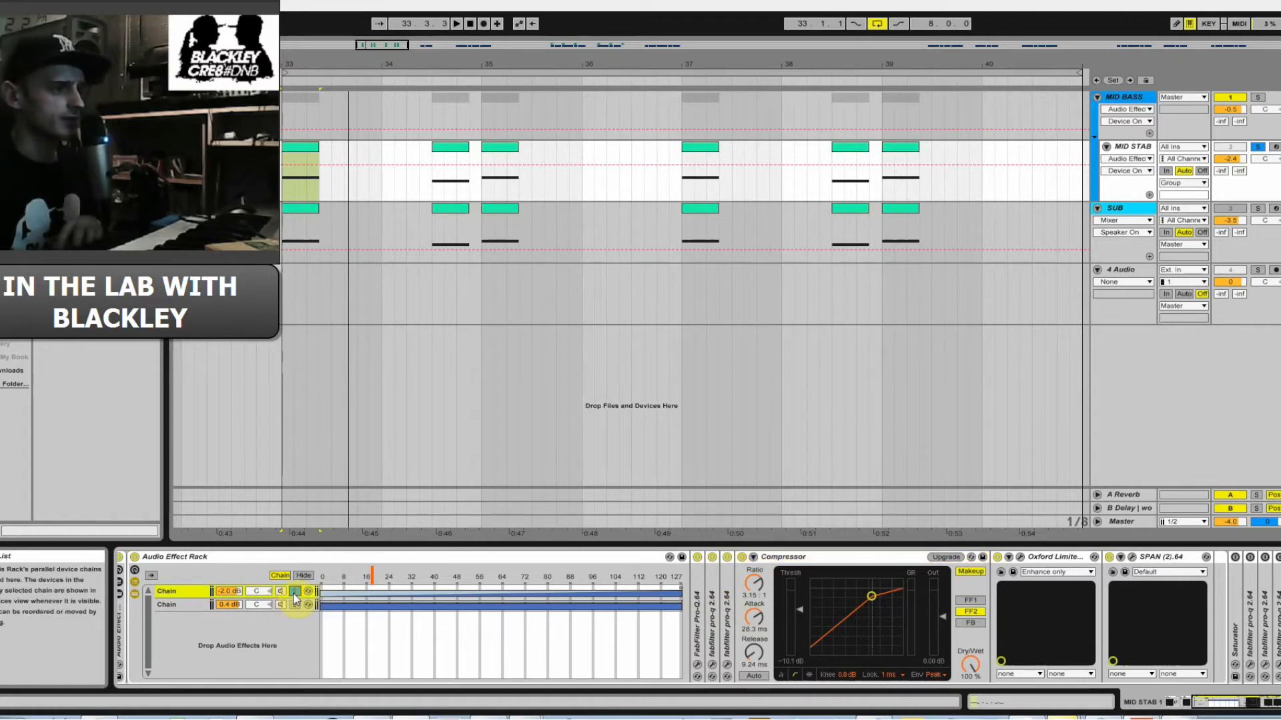
key(space)
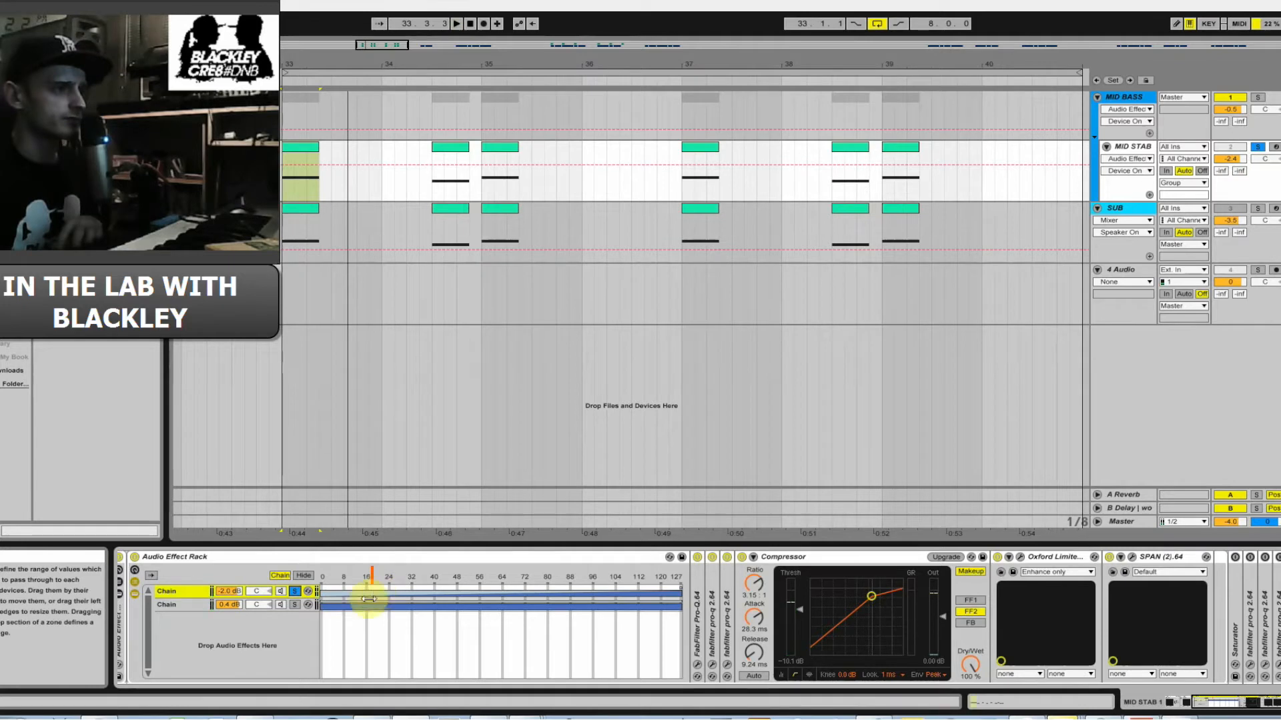
key(space)
key(space)
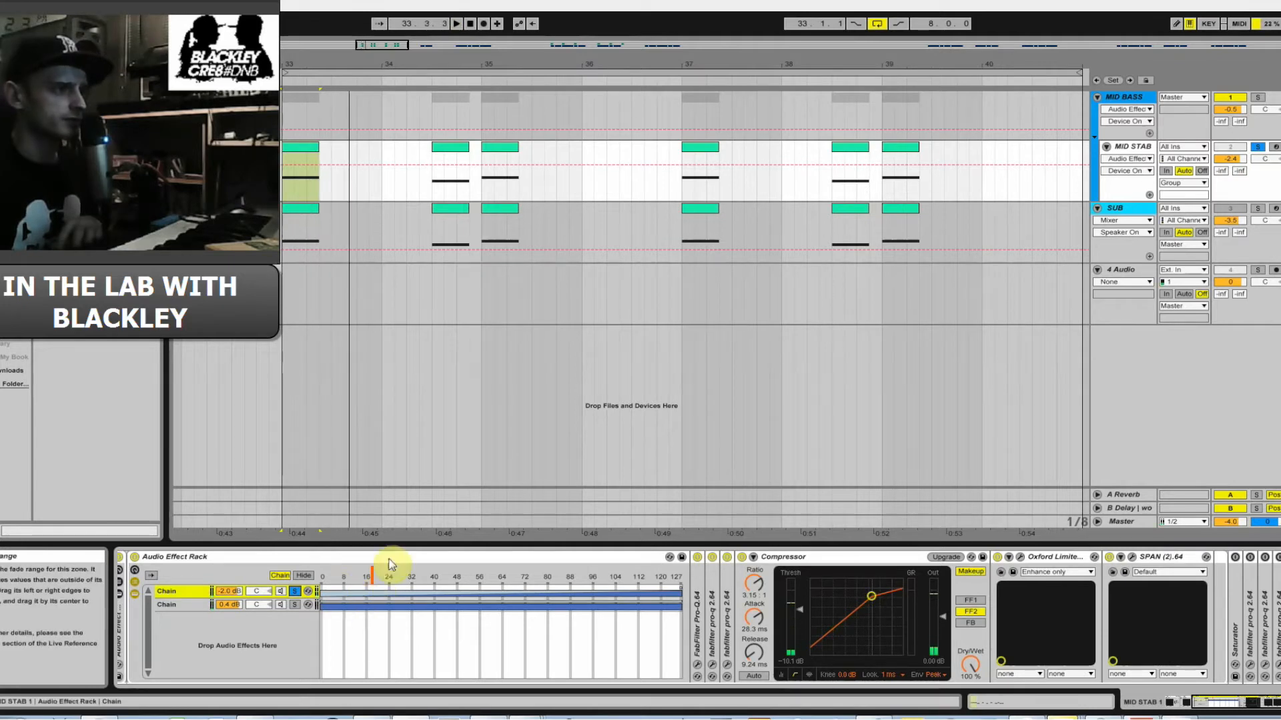
Solo the rack's second chain, clear the solo and compare playback with the rack's activation toggled.
click(289, 604)
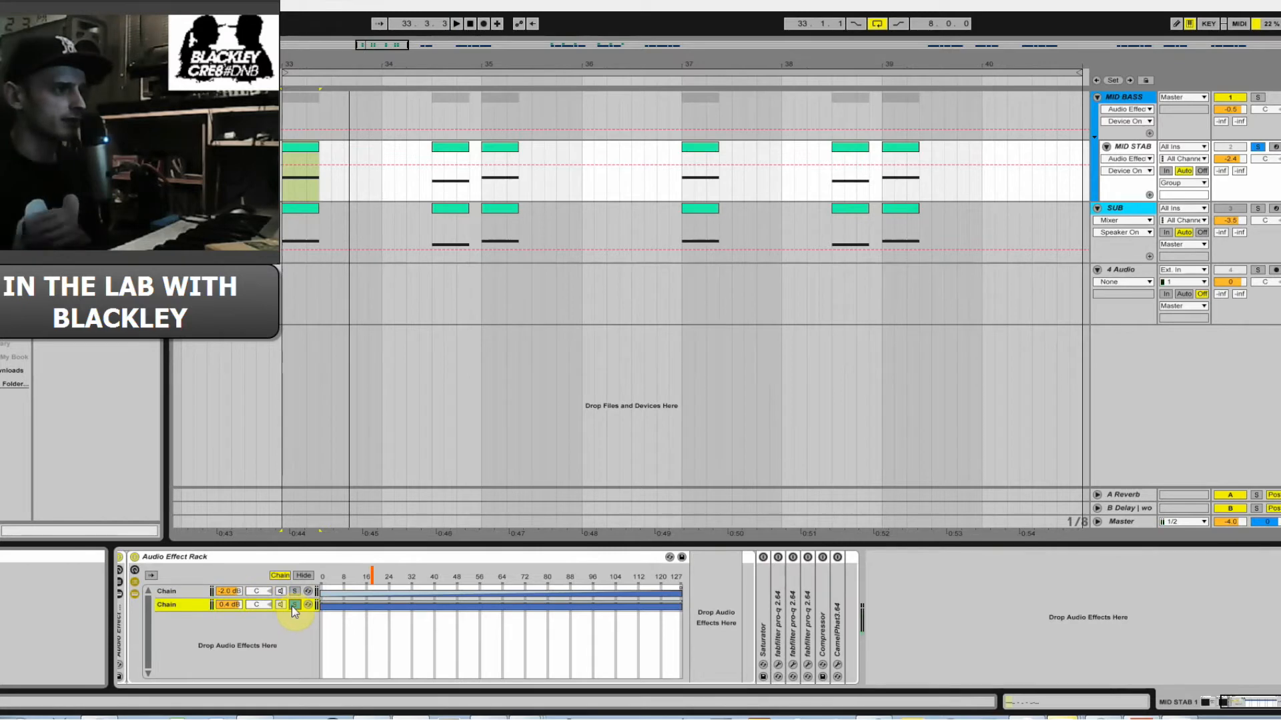
click(134, 557)
key(space)
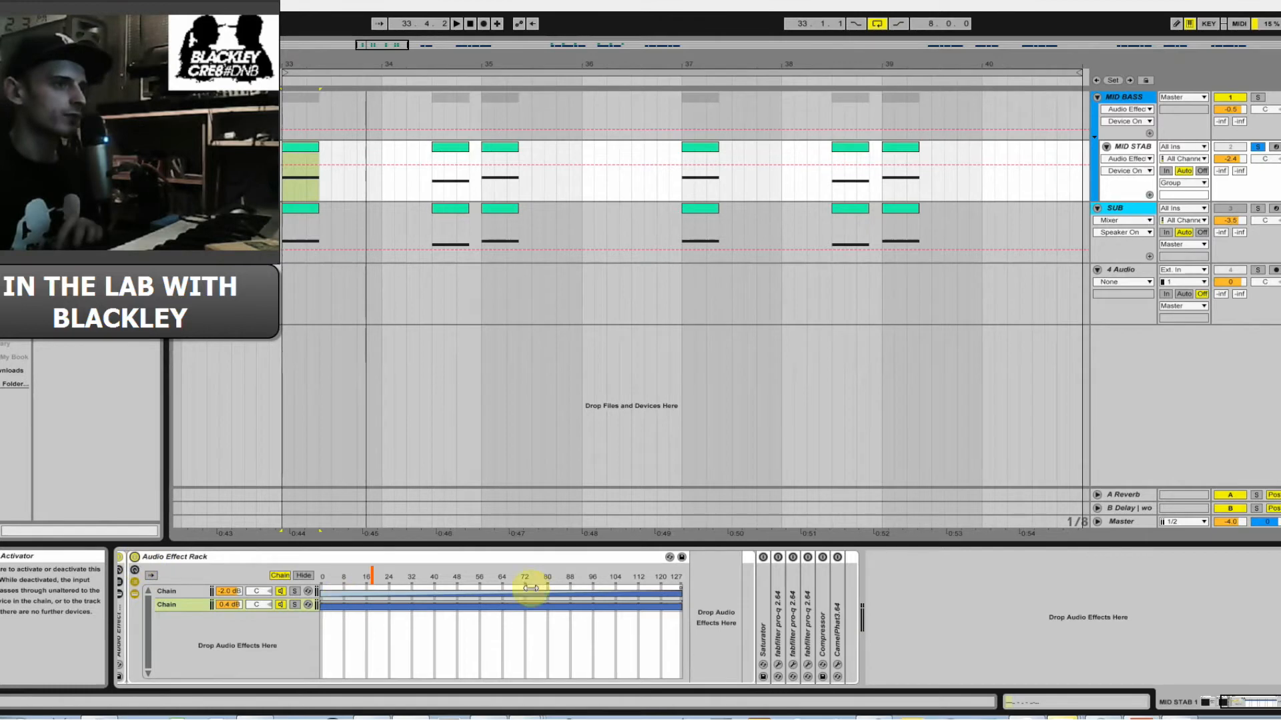
Unfold the Saturator that follows the rack and activate it.
double_click(765, 565)
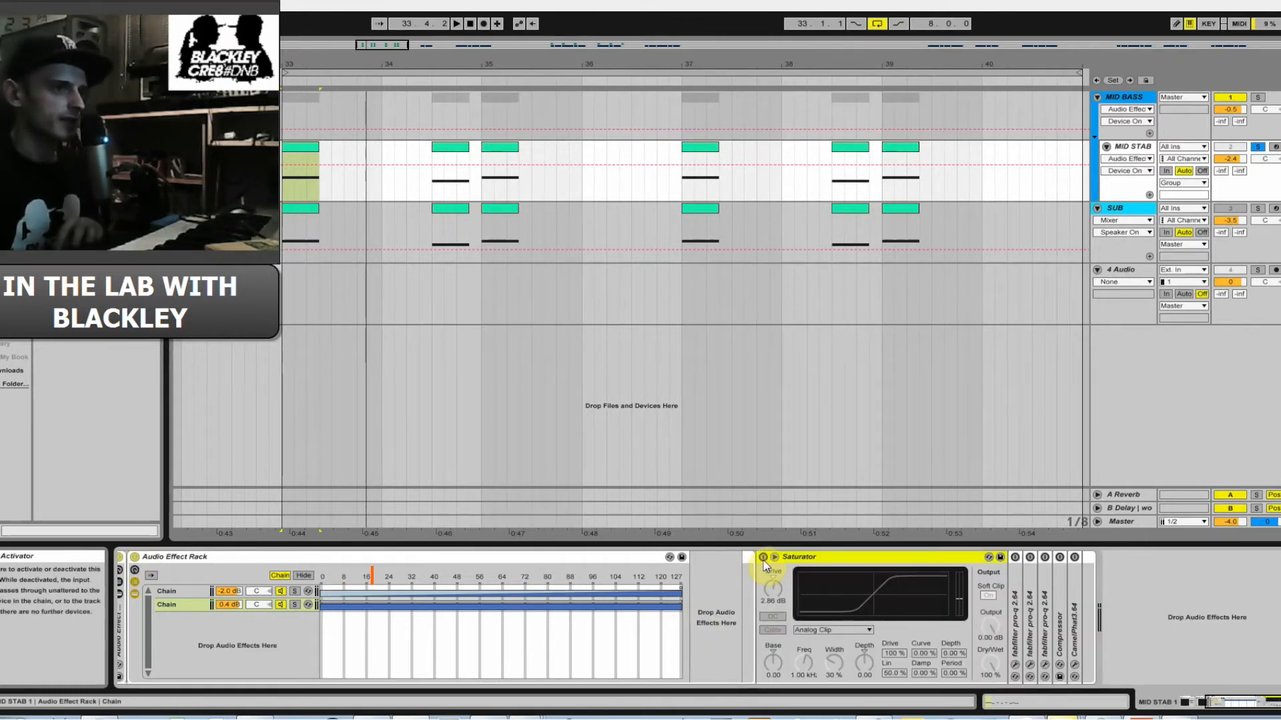
click(763, 558)
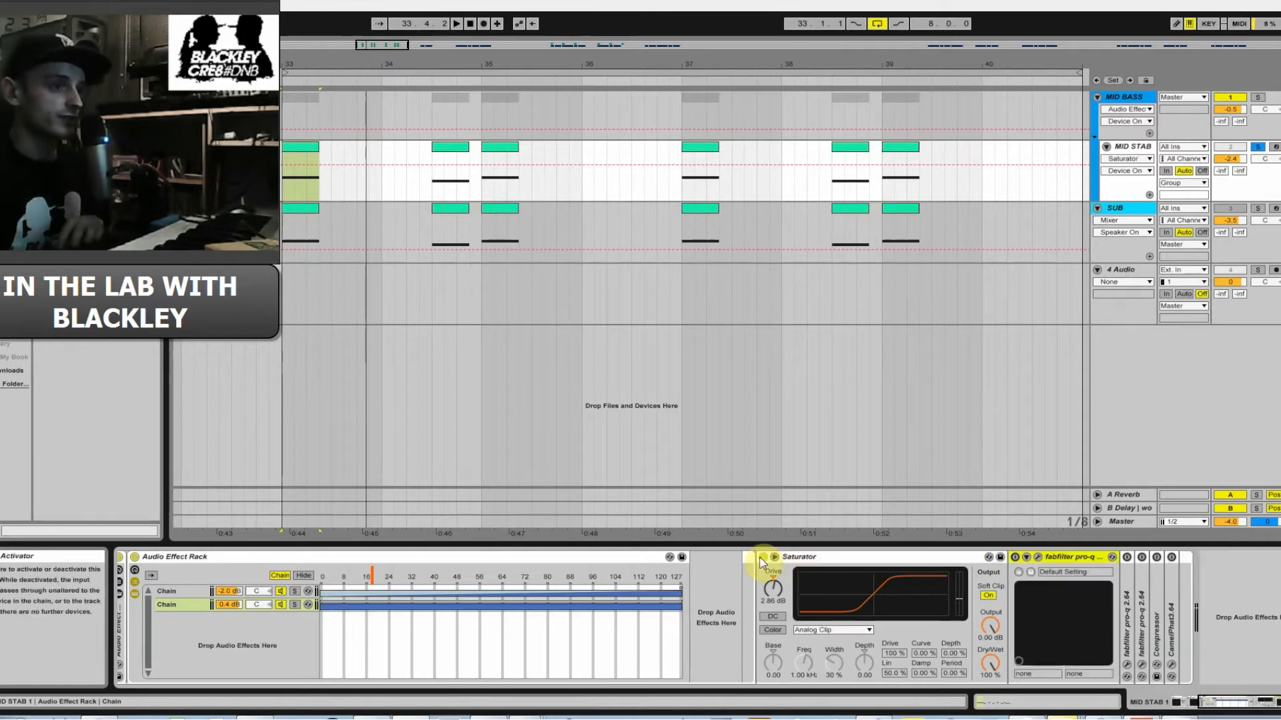
Compare the stab's playback with the Saturator switched off and back on.
key(space)
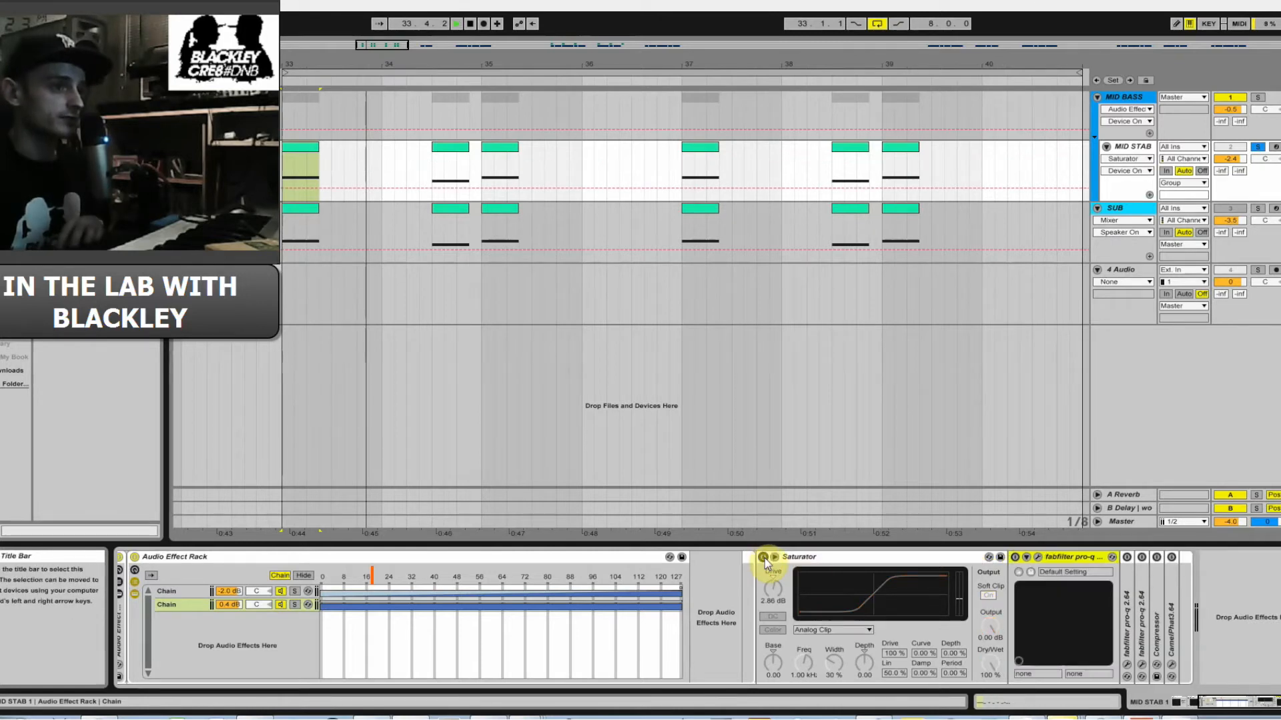
key(space)
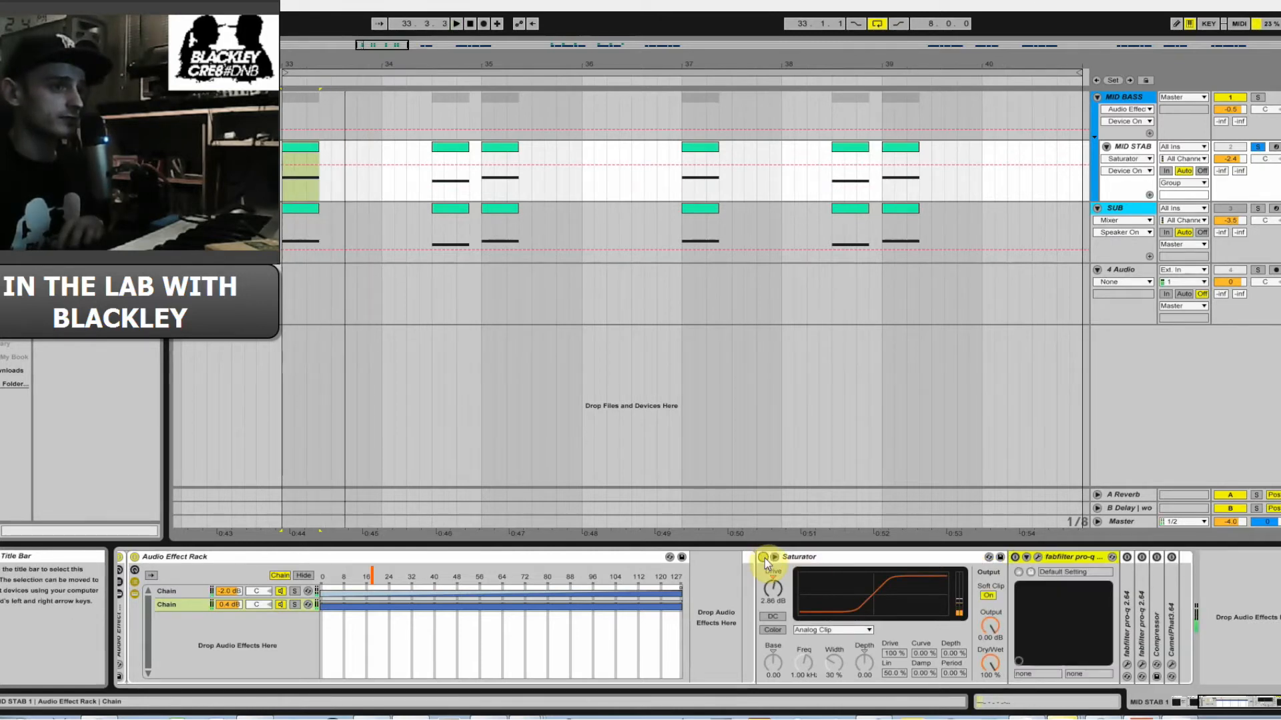
Unfold the FabFilter Pro-Q equalizers and the Compressor after the Saturator, and activate all three Pro-Qs.
click(1061, 557)
double_click(1129, 617)
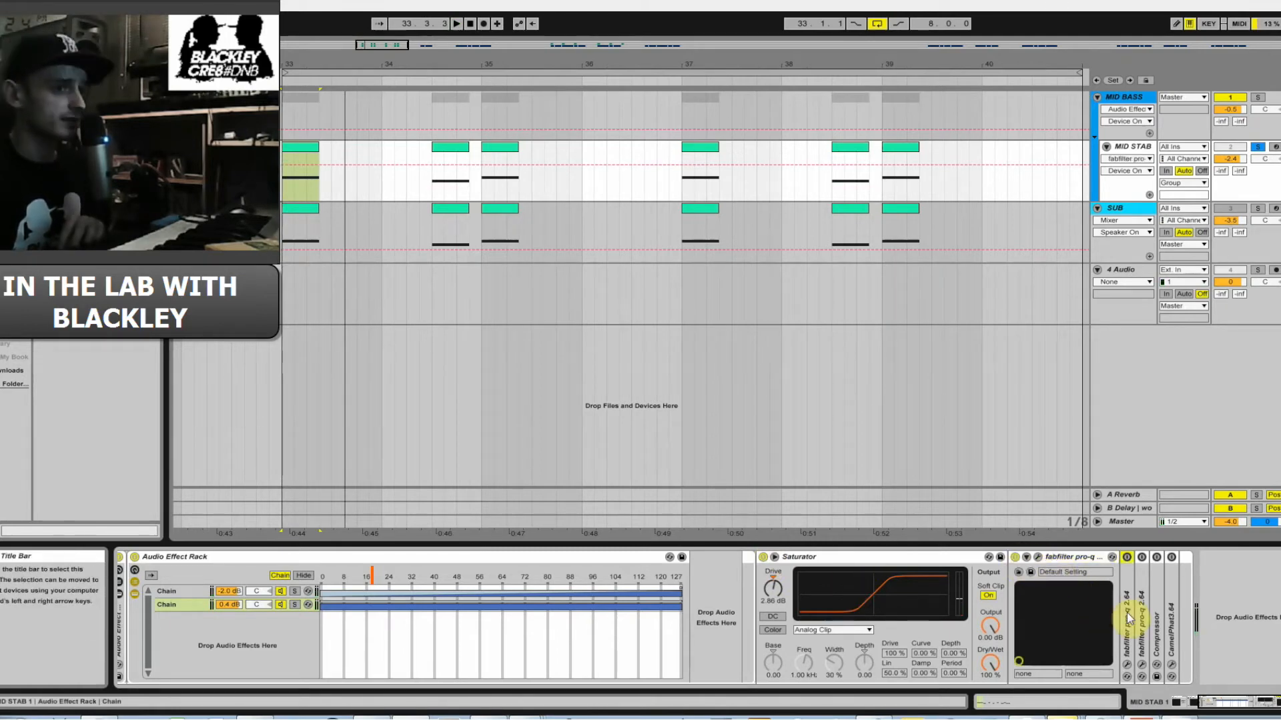
double_click(1241, 609)
mouse_move(1245, 701)
mouse_down()
mouse_move(1258, 702)
mouse_move(1246, 702)
mouse_up()
double_click(1200, 626)
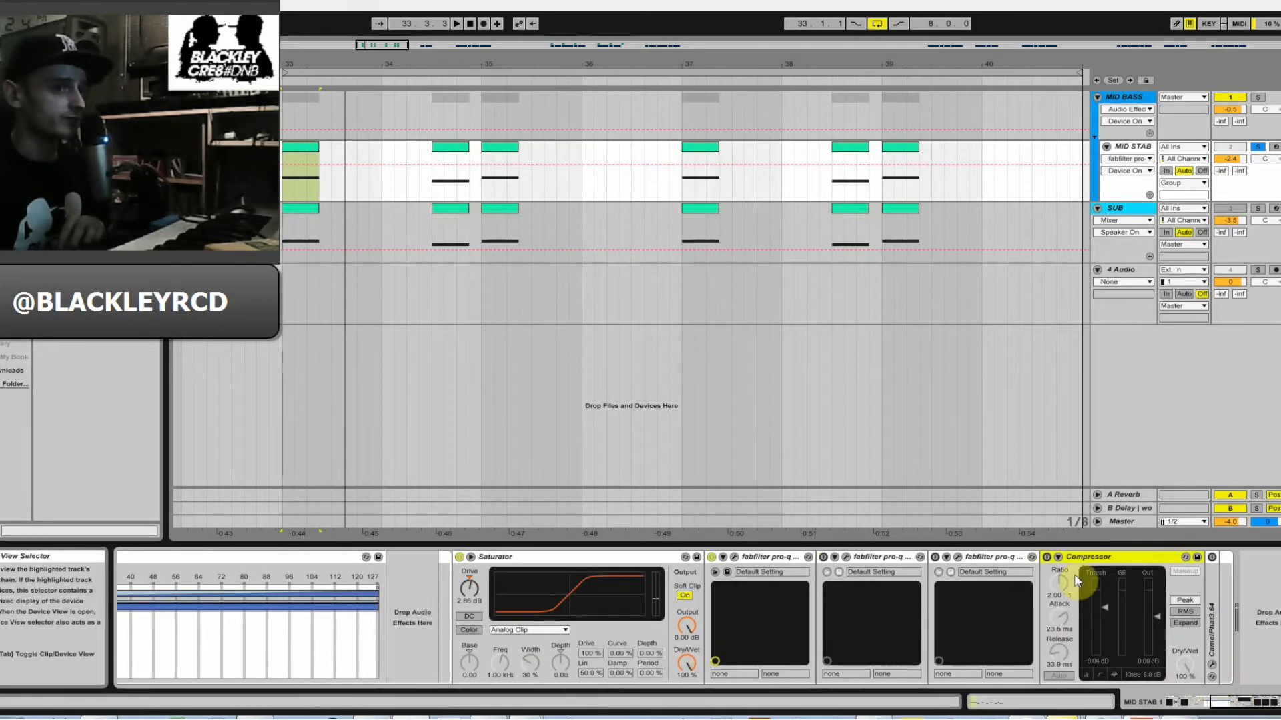
click(824, 558)
click(935, 558)
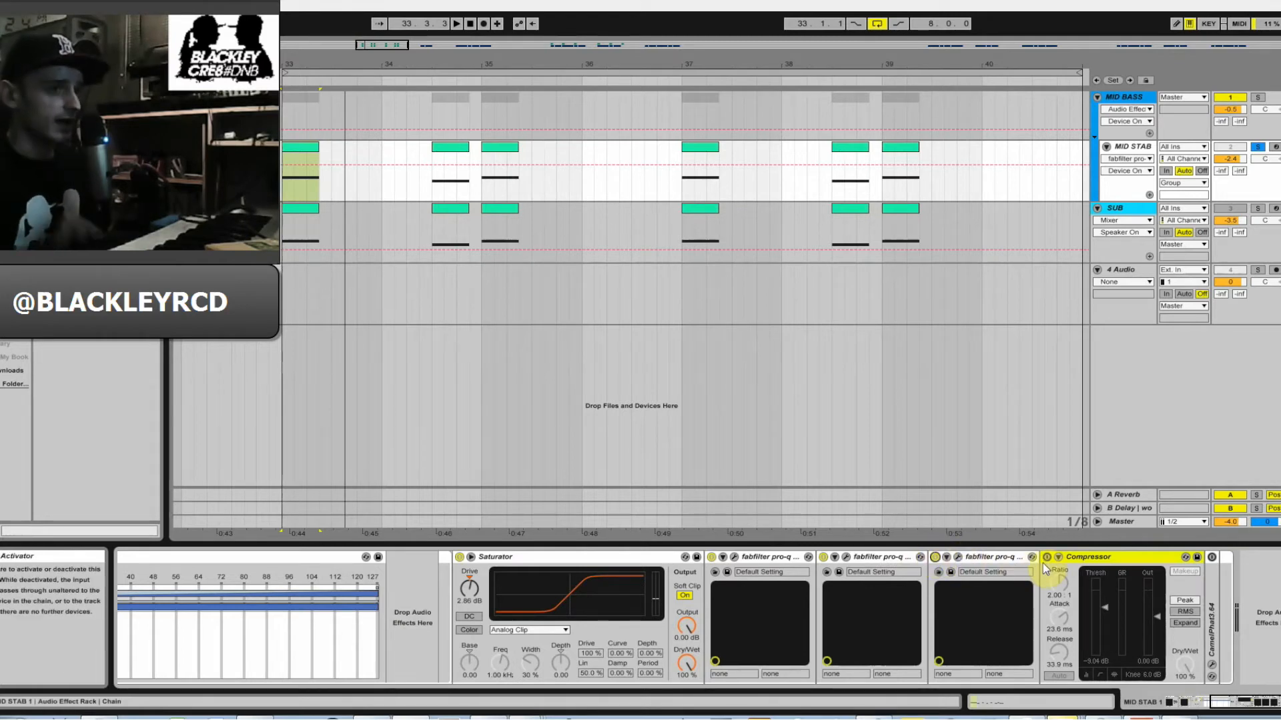
Play the stab through the Pro-Qs and examine the equalizer curves in their plug-in windows.
key(space)
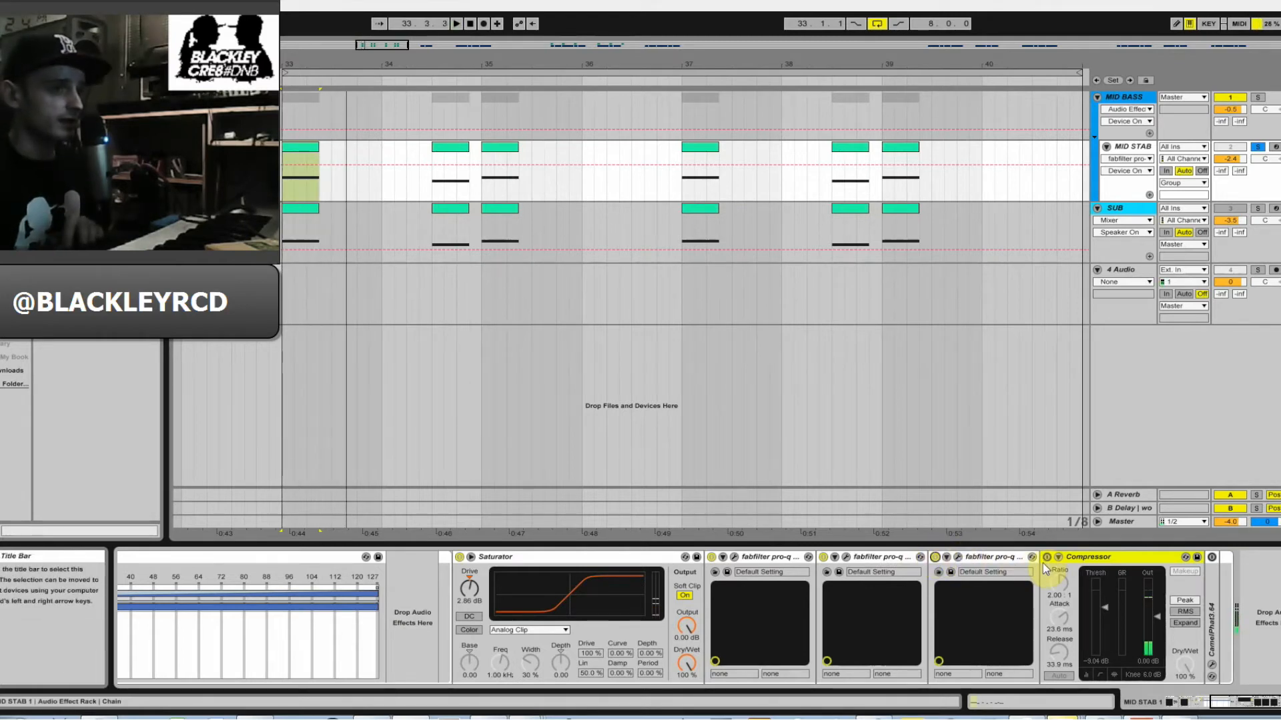
click(957, 557)
click(845, 556)
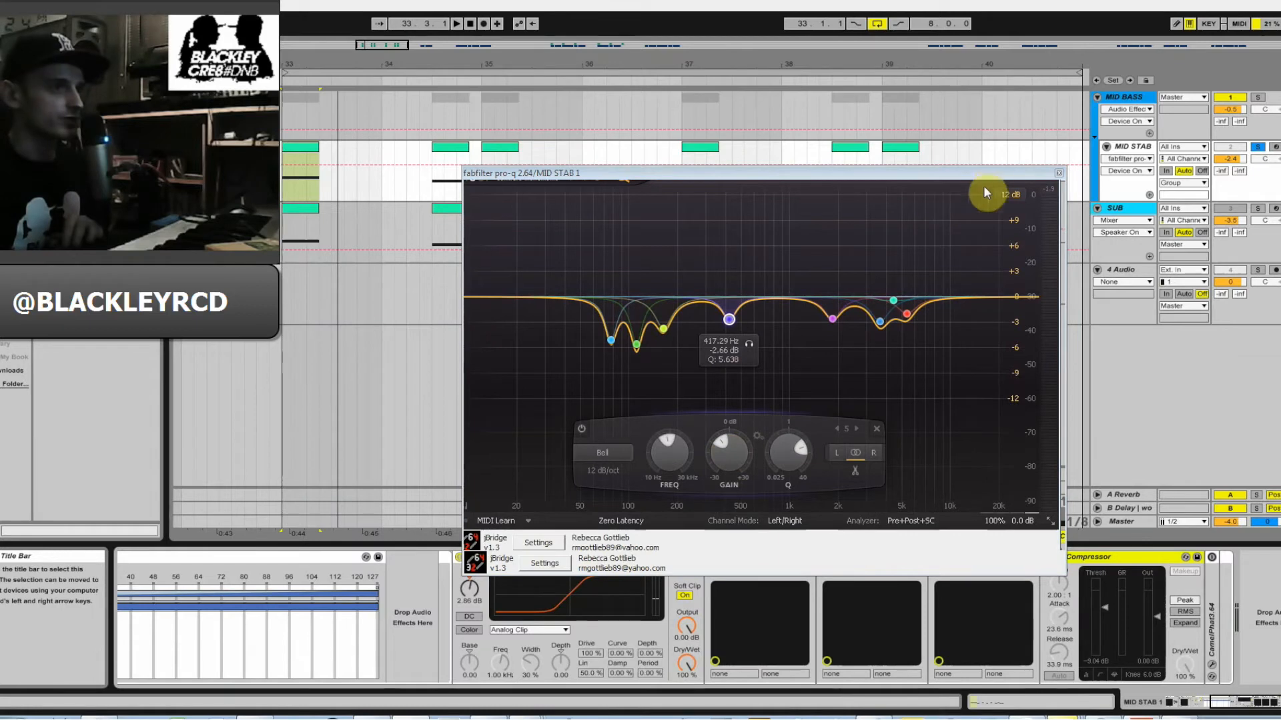
click(1059, 173)
click(734, 557)
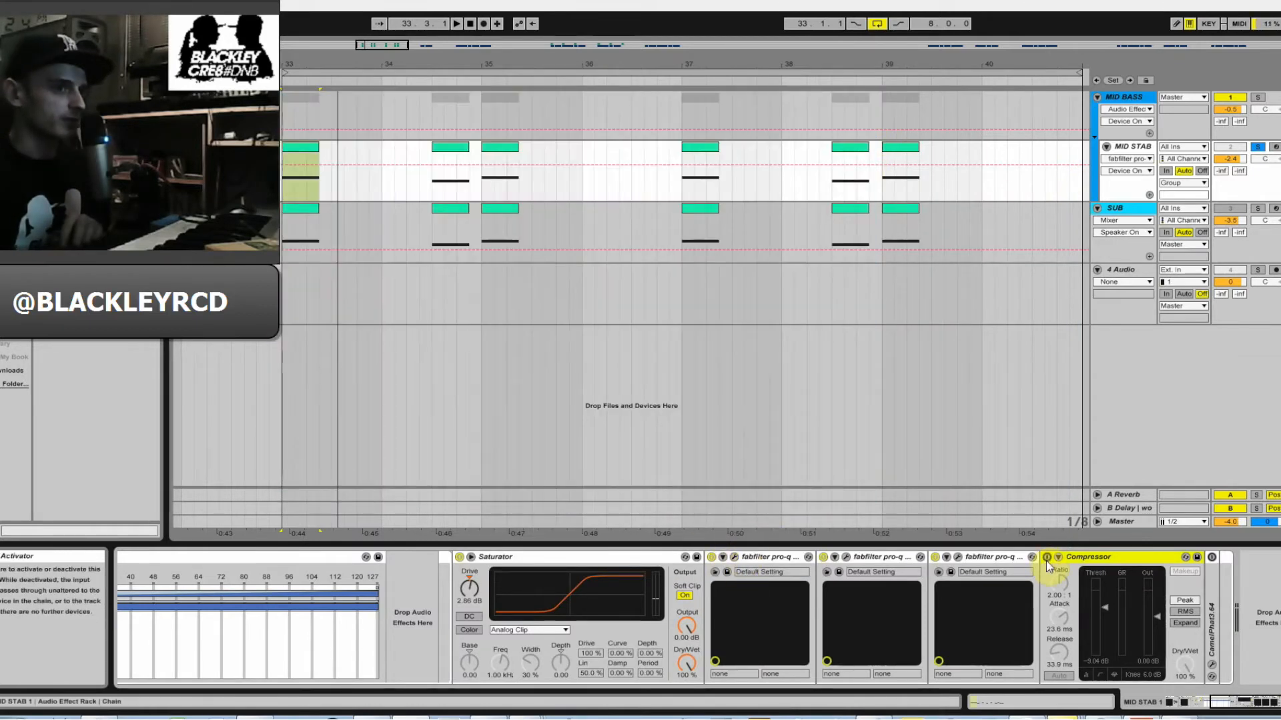
Activate the Compressor after the Pro-Qs and compare the stab's playback with it off and on.
click(1046, 558)
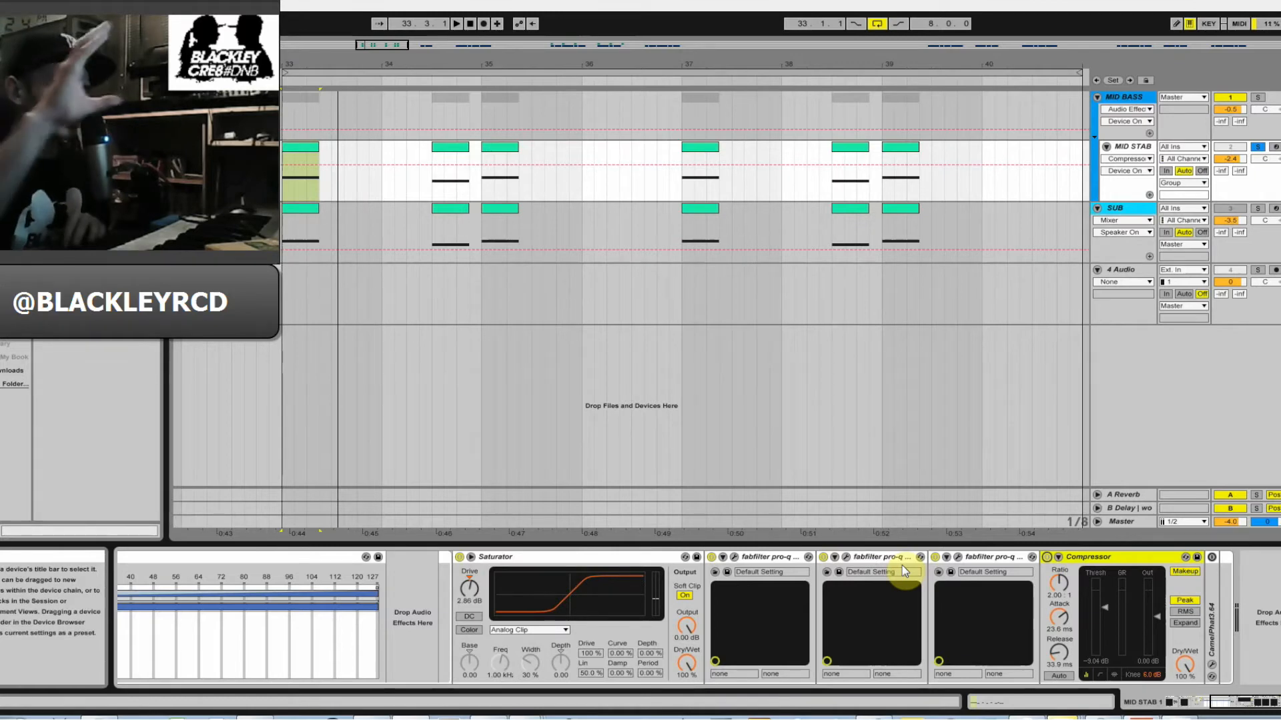
key(space)
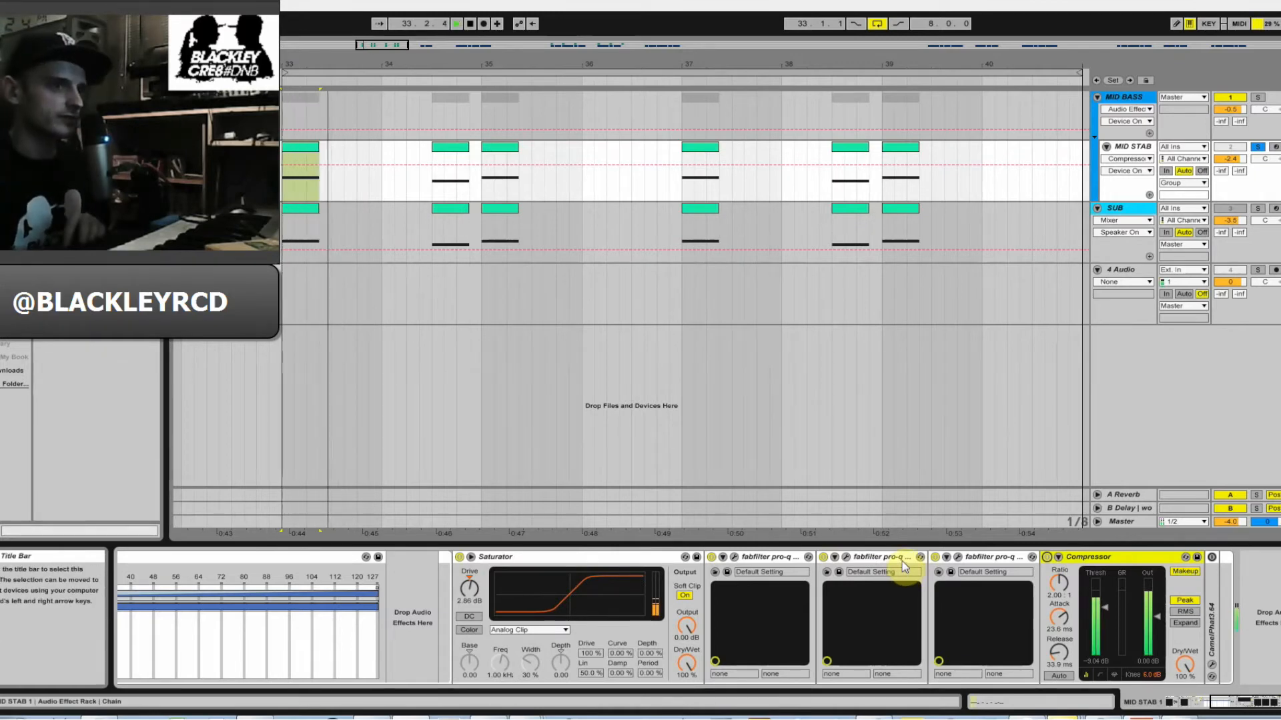
click(1047, 557)
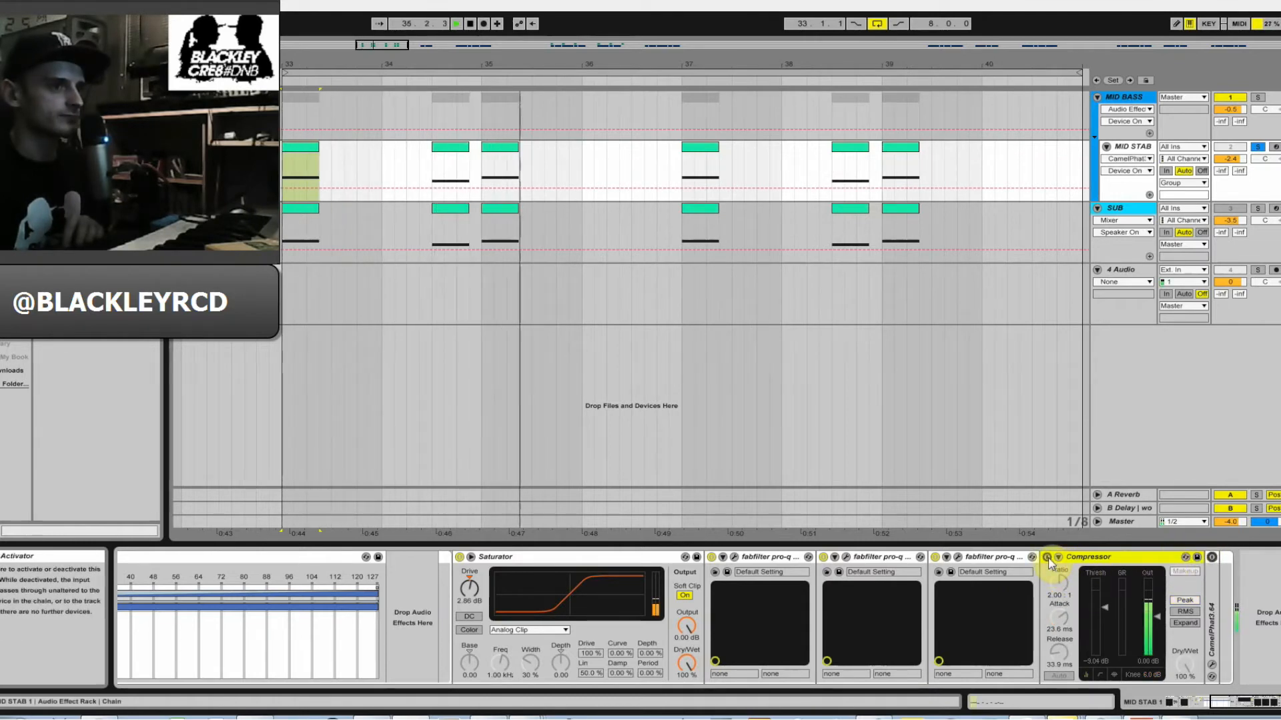
click(1047, 558)
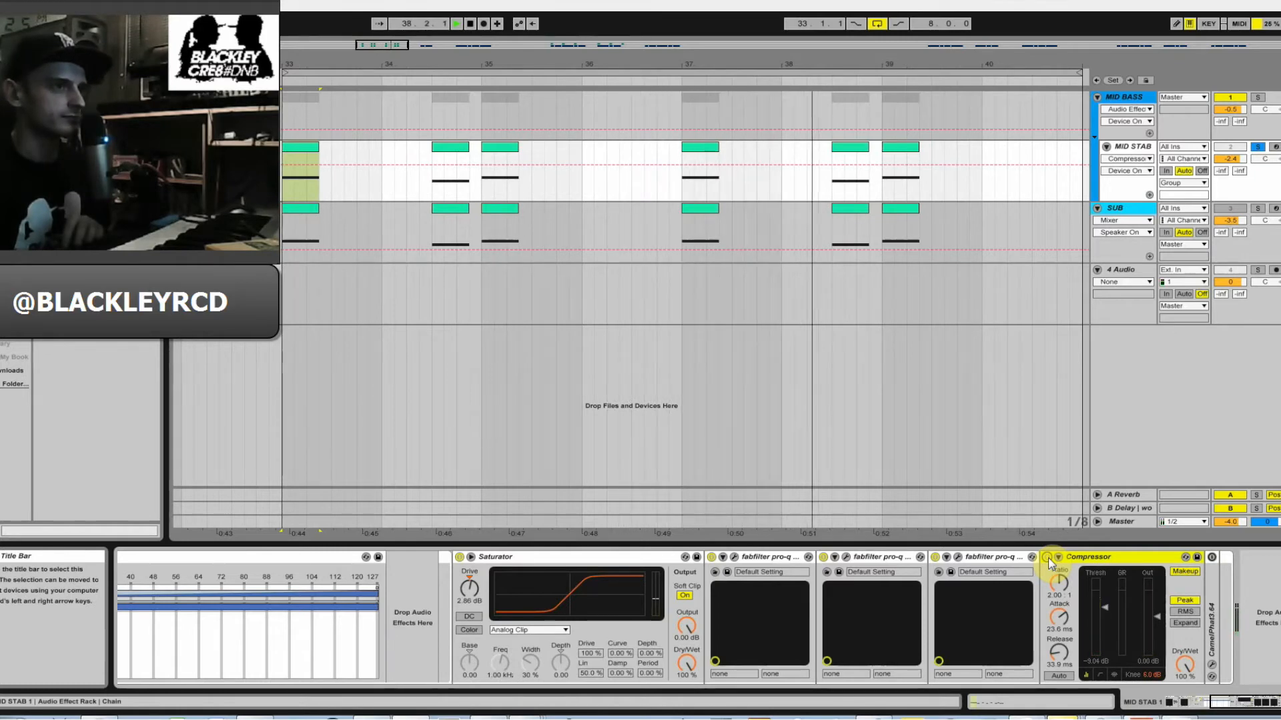
key(space)
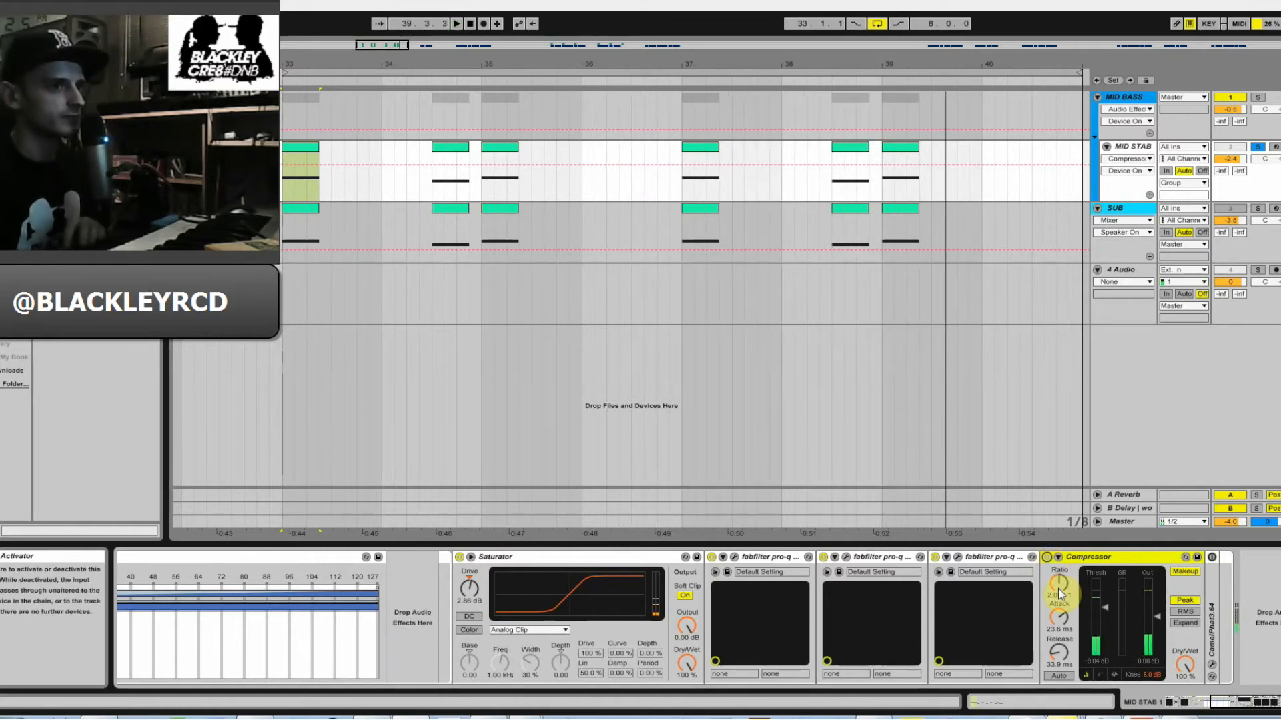
Unfold CamelPhat and compare the stab's playback with the three Pro-Qs and the Compressor switched off and back on.
double_click(1212, 566)
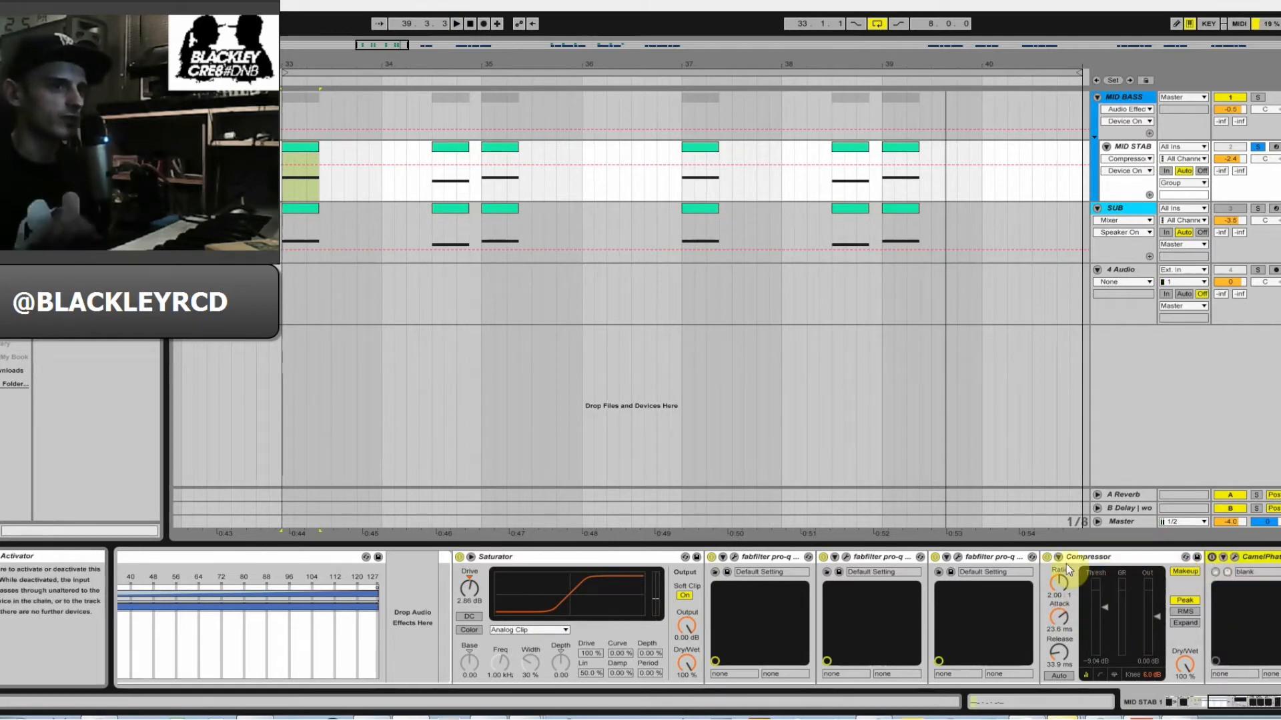
click(1088, 558)
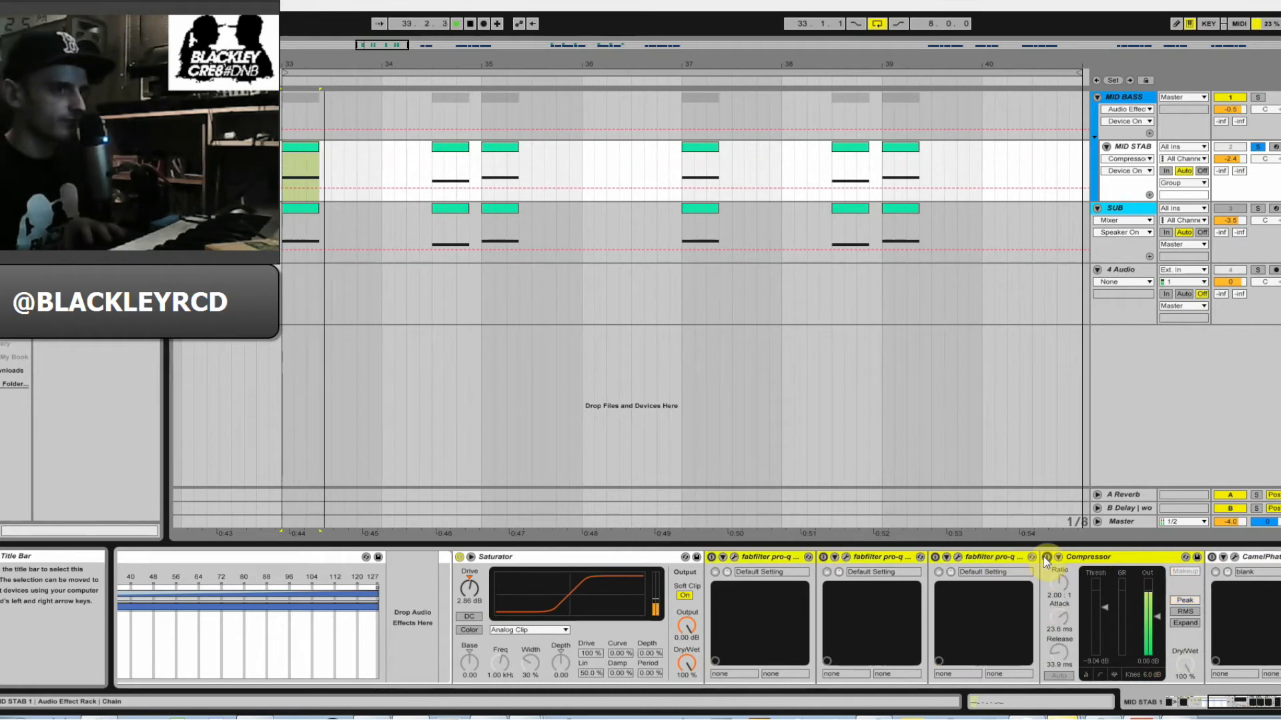
key(space)
click(1047, 557)
click(935, 557)
click(822, 557)
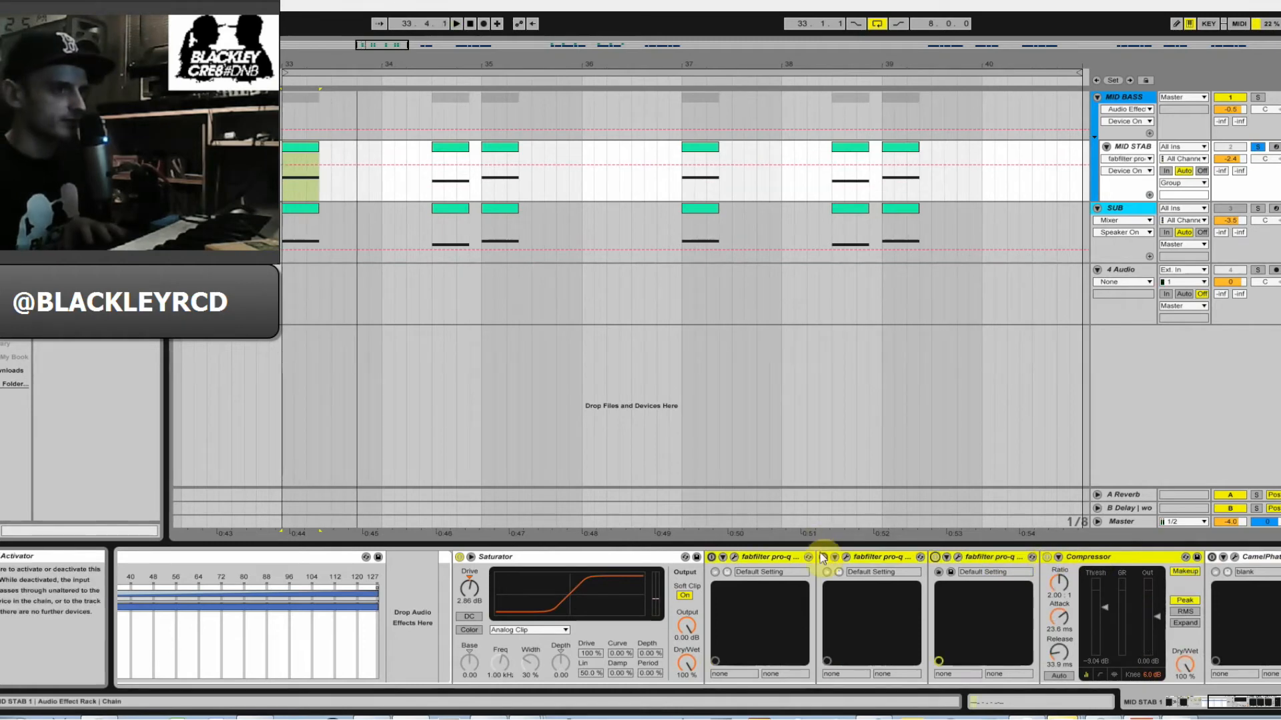
click(711, 557)
key(space)
key(space)
Activate CamelPhat after the Compressor, examine its settings in the plug-in window and close the window.
double_click(1212, 557)
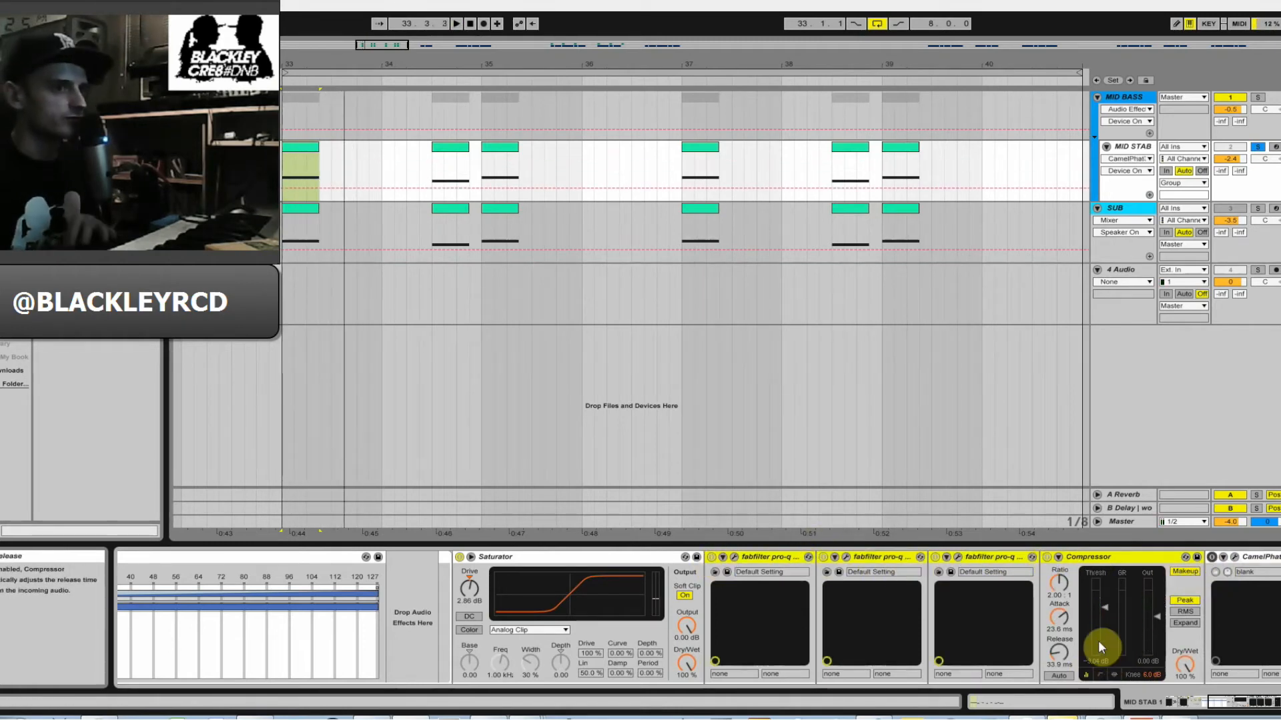
click(1212, 558)
click(1235, 557)
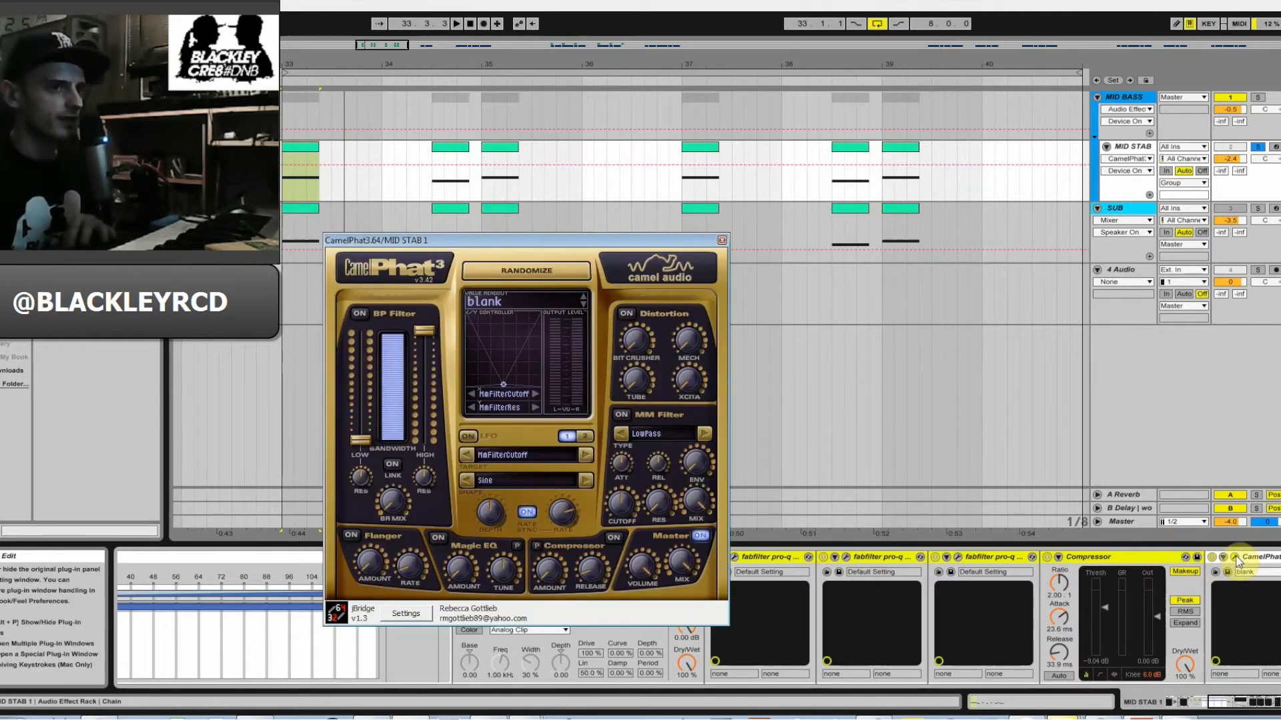
click(724, 242)
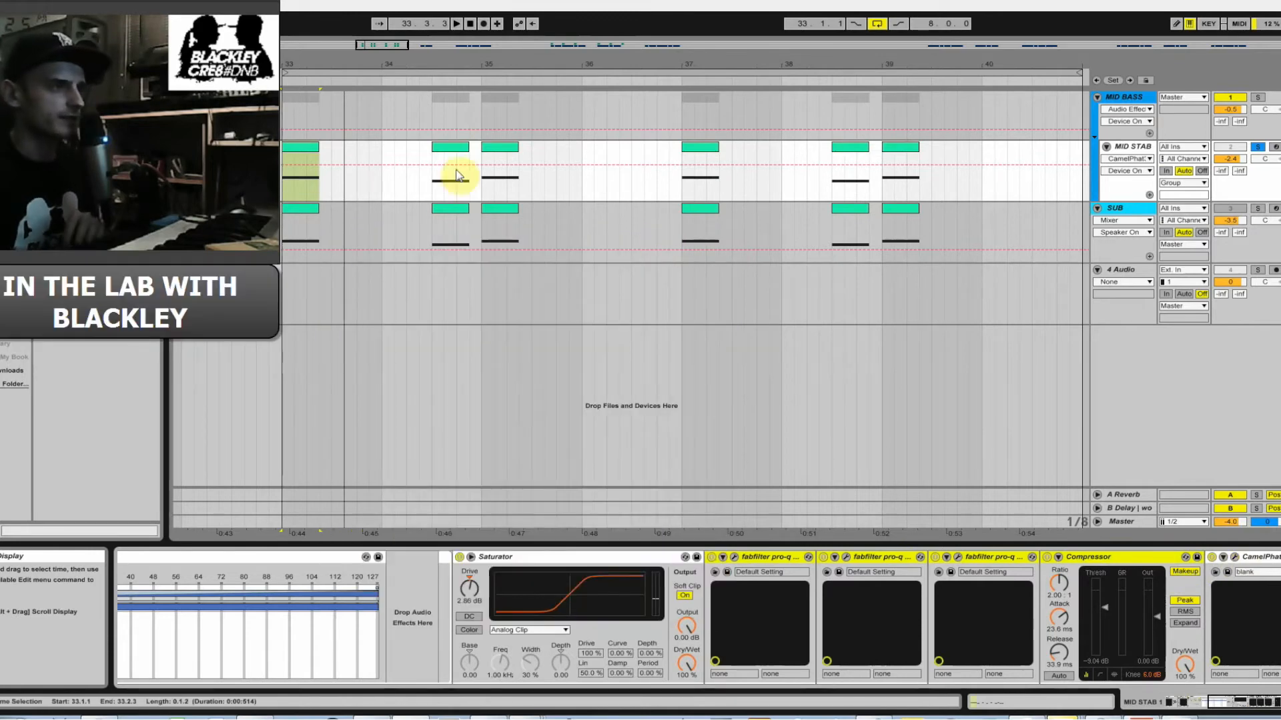
Fold the Audio Effect Rack that follows Serum on the MID STAB track and play the stab.
click(1259, 152)
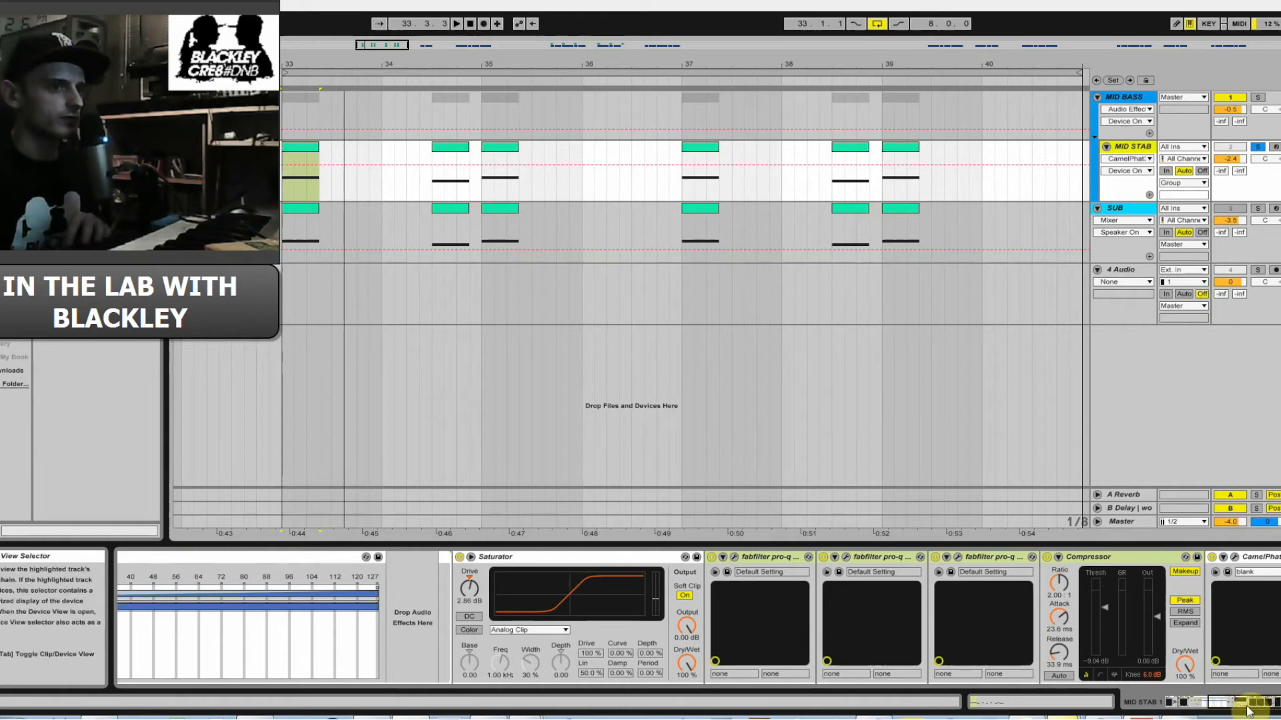
drag(1249, 703, 1206, 702)
click(318, 566)
key(space)
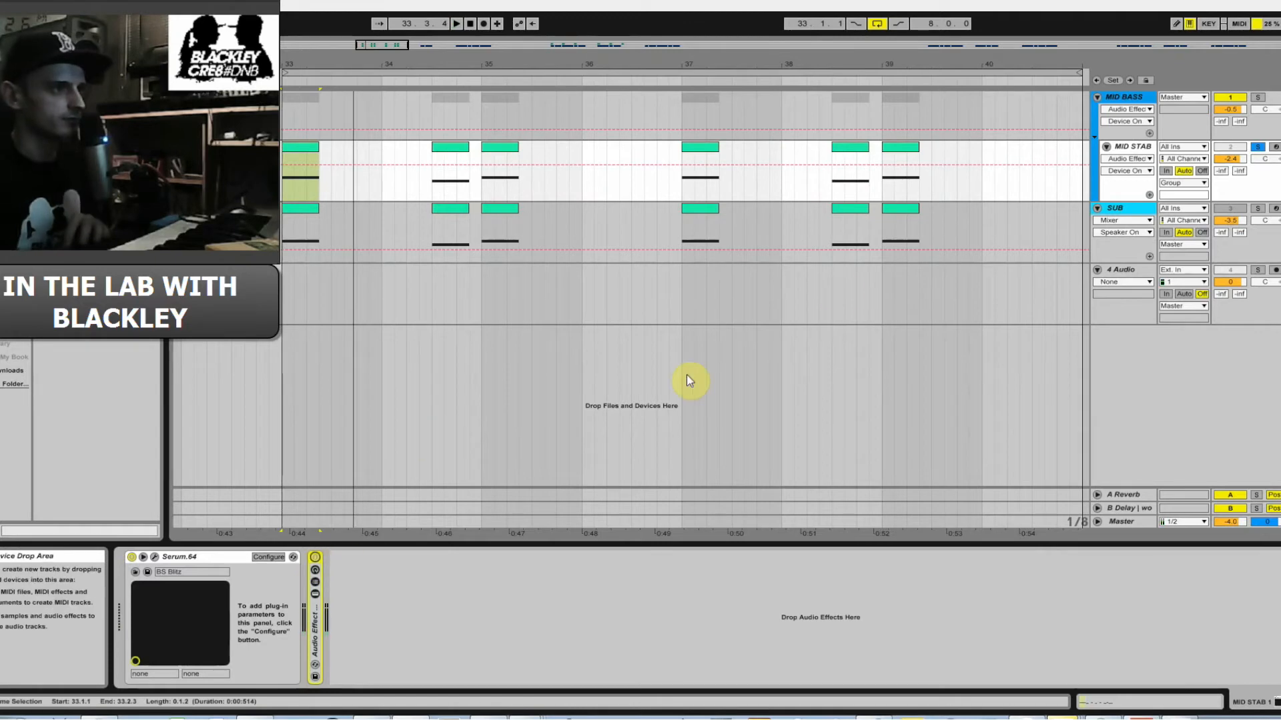
Show the MID BASS group's device chain, solo the group and select its first Audio Effect Rack.
click(1185, 113)
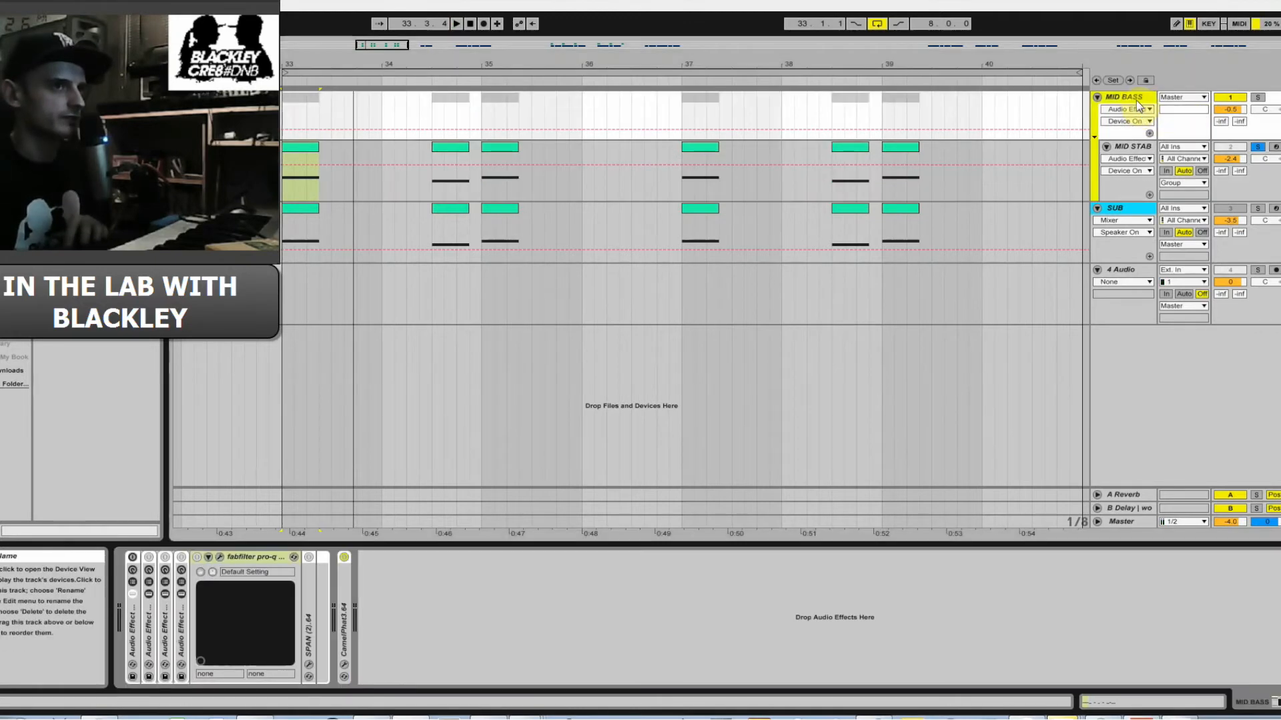
click(1258, 98)
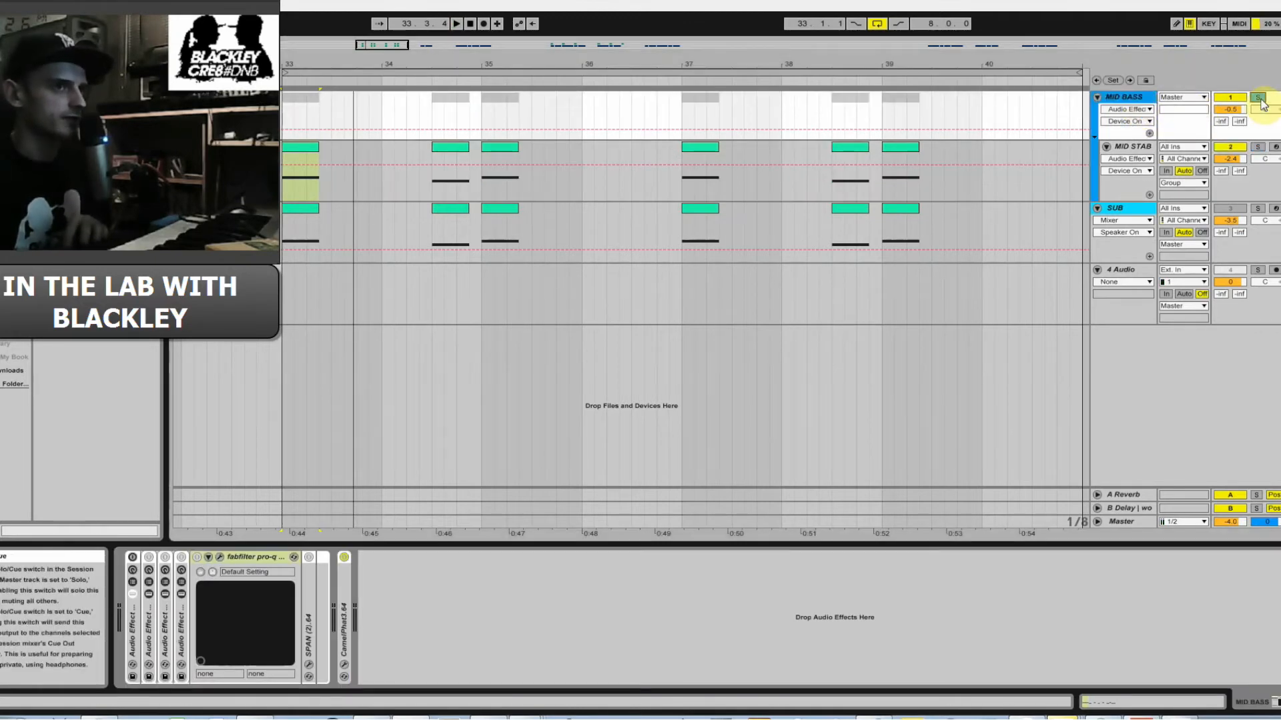
click(133, 627)
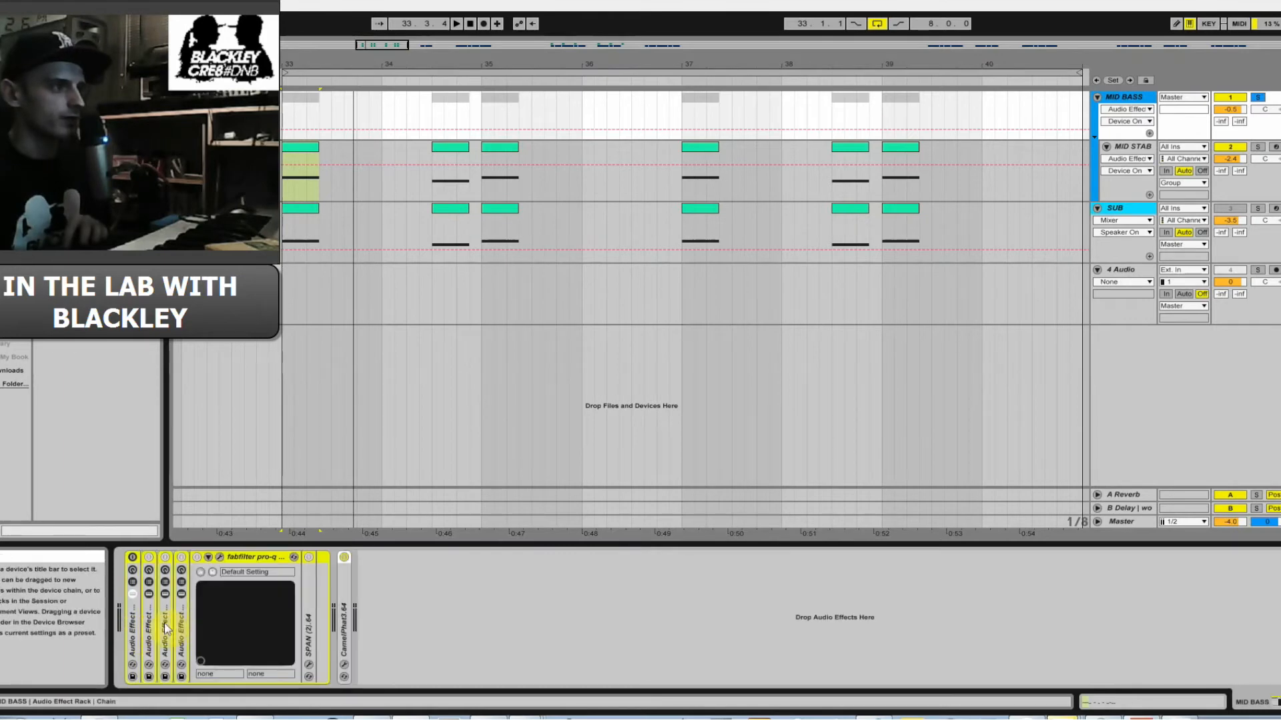
Check the track commands available for MID STAB and return to the MID BASS group's first Audio Effect Rack.
click(1111, 150)
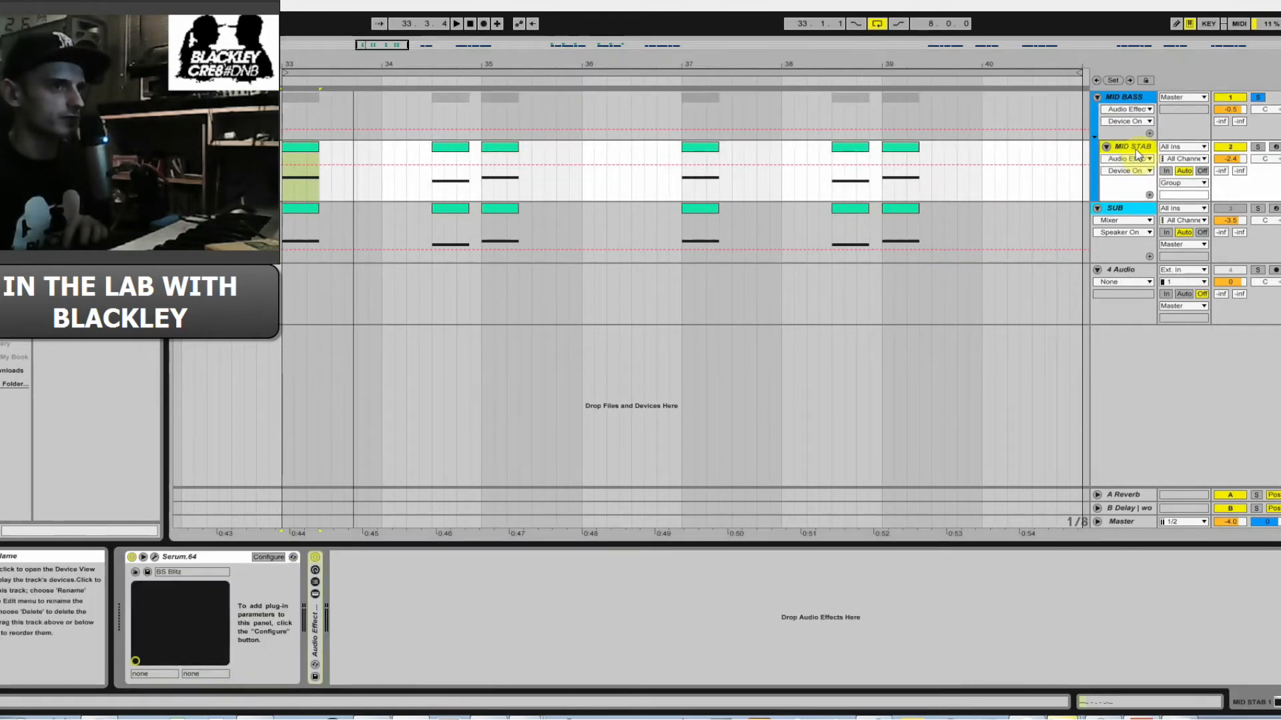
right_click(1138, 152)
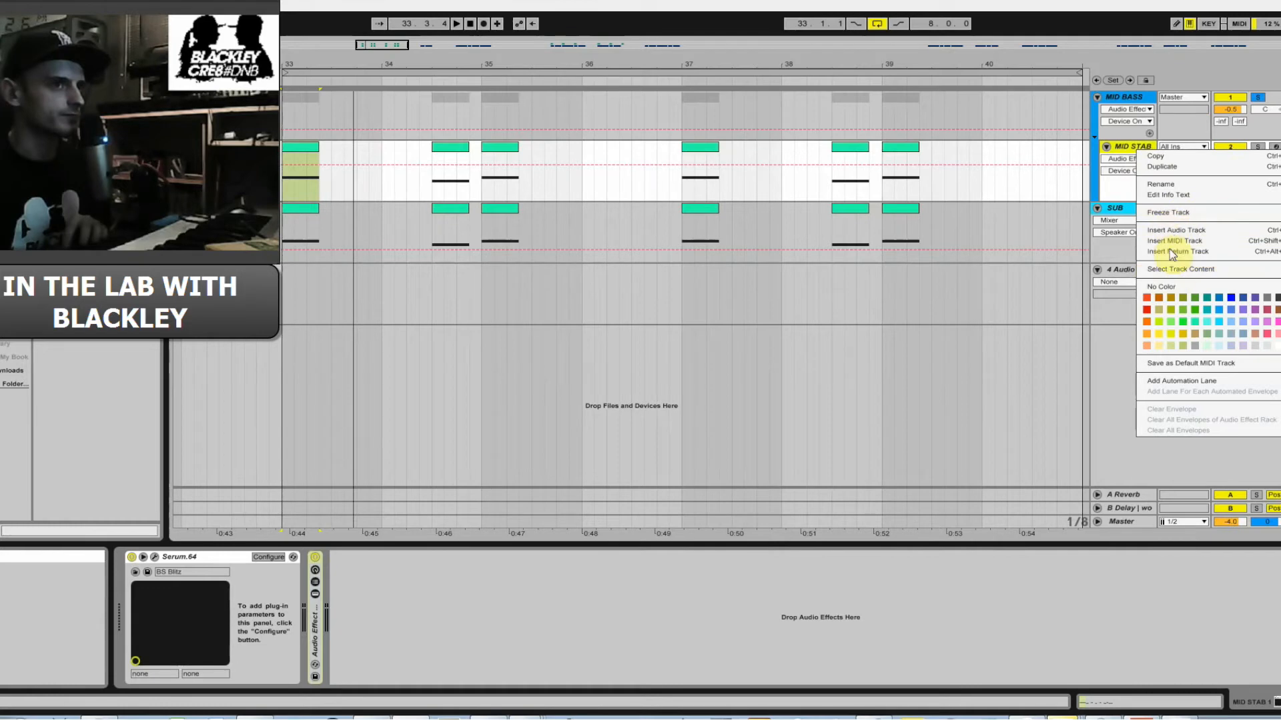
click(1120, 100)
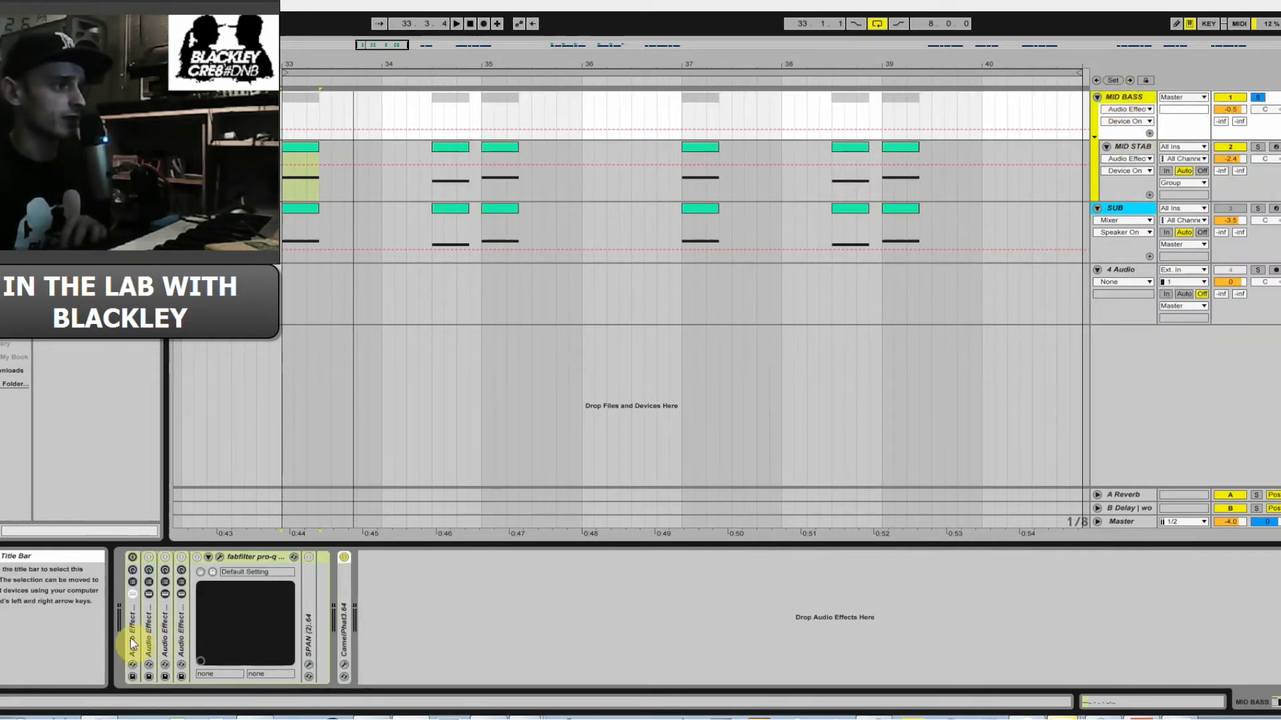
click(132, 641)
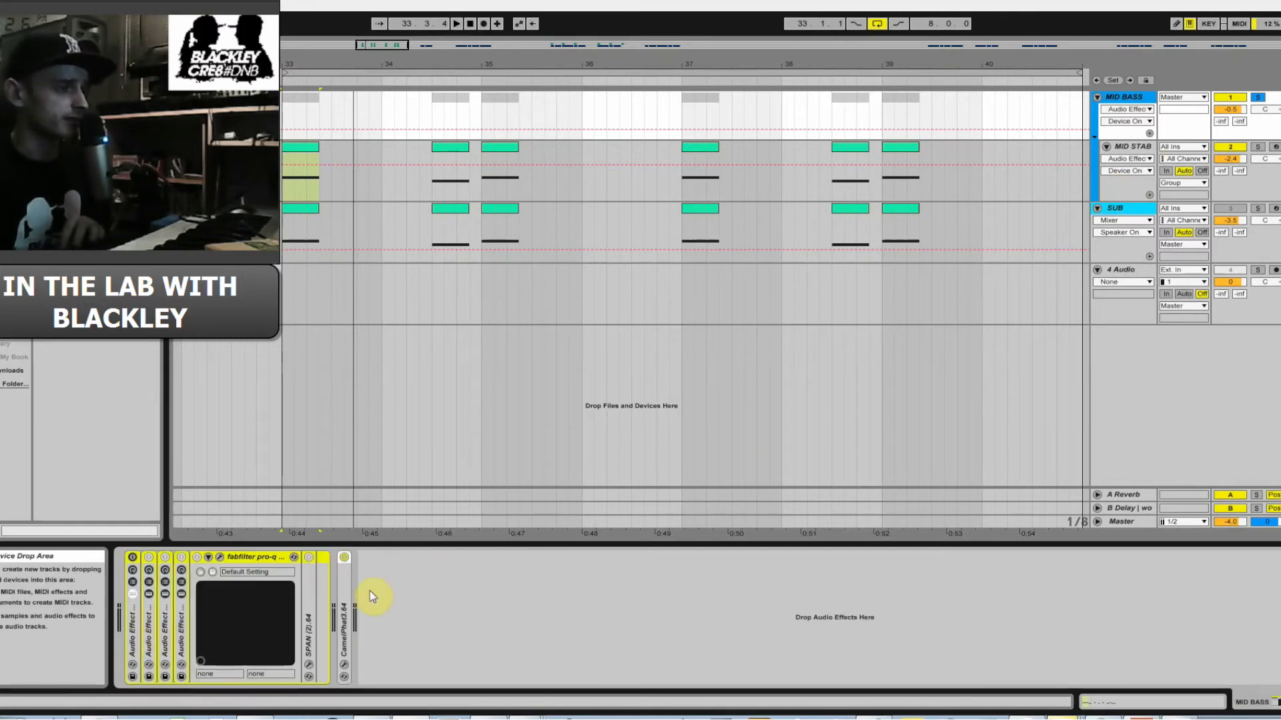
Unfold the inner Audio Effect Racks on the MID BASS group and activate the outer rack that contains them.
double_click(152, 635)
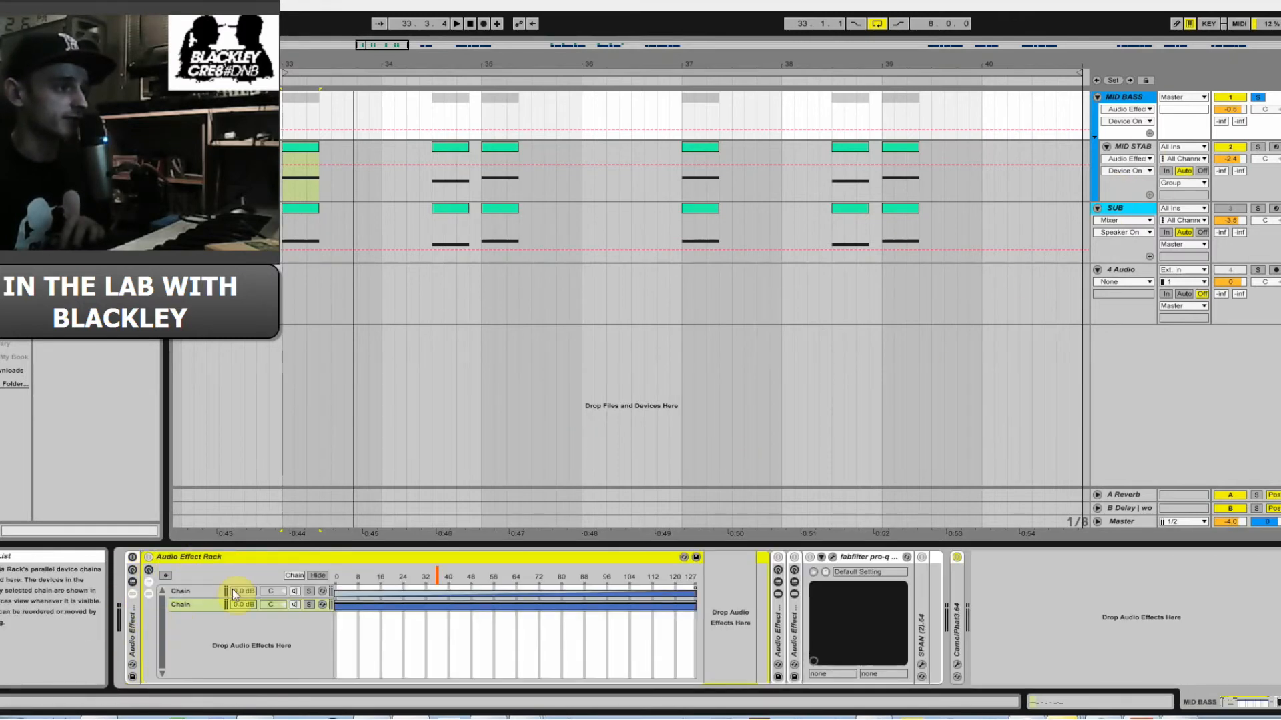
double_click(775, 638)
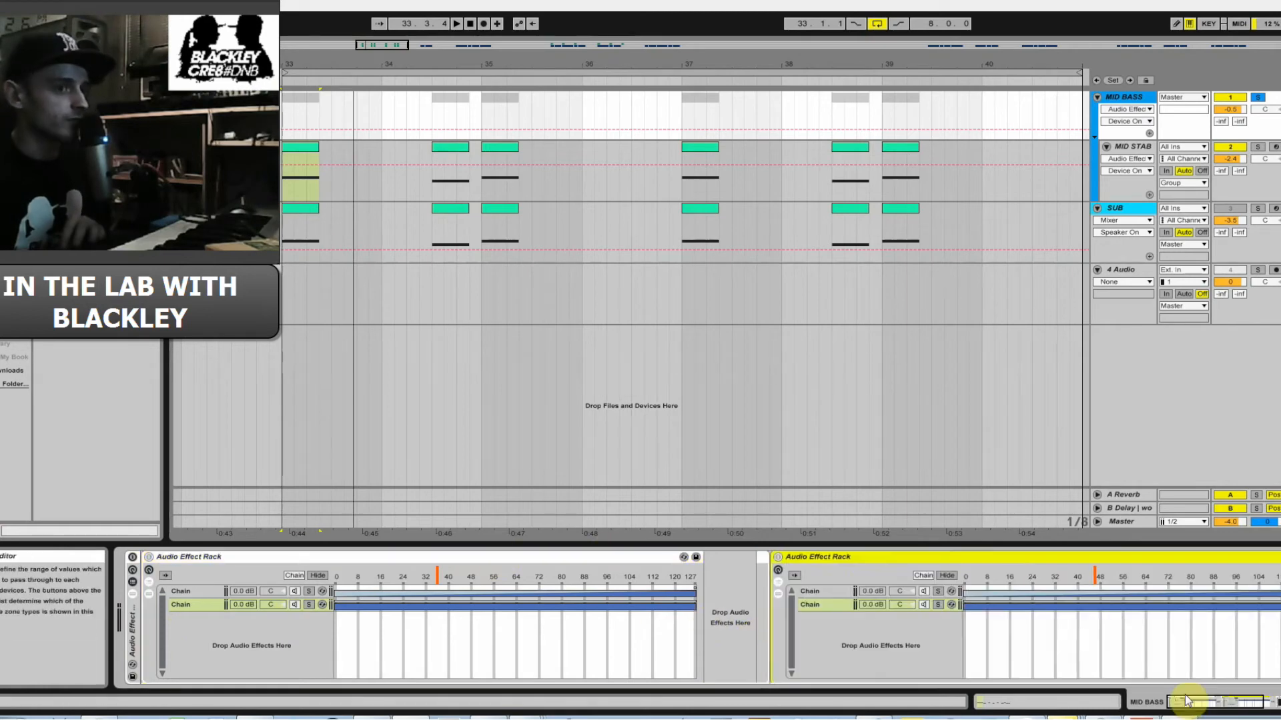
drag(1210, 703, 1275, 705)
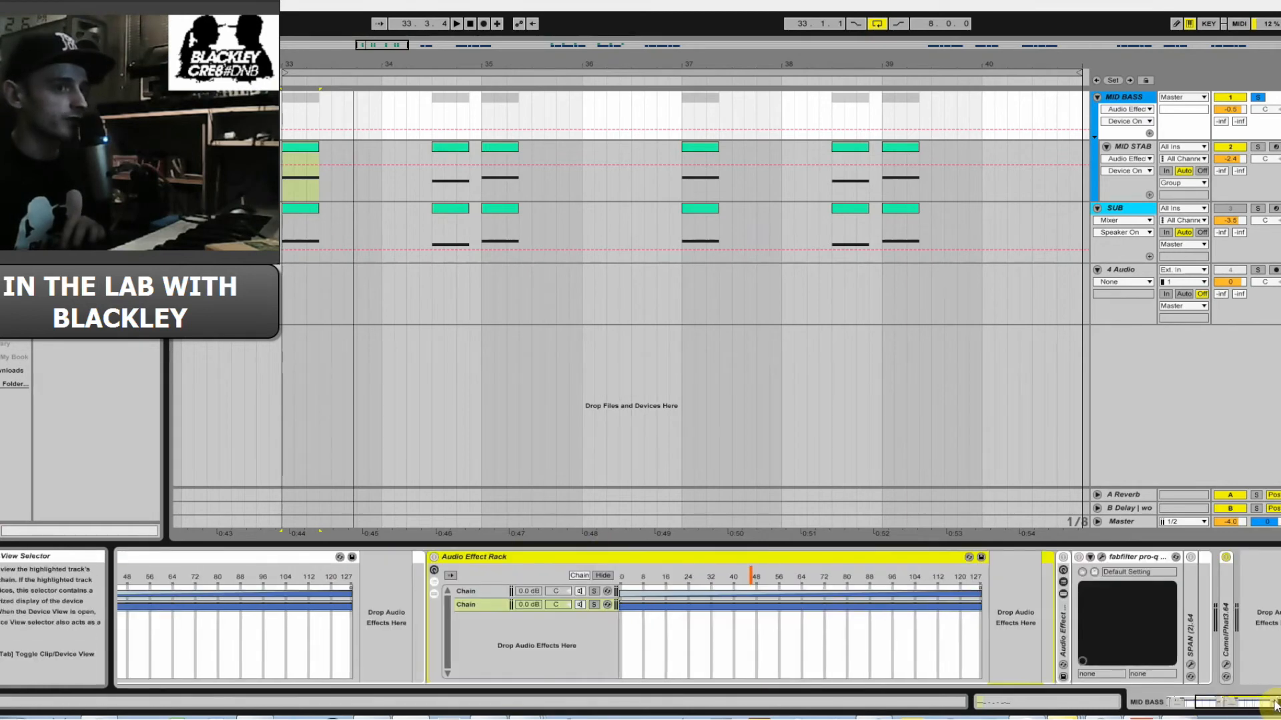
double_click(1066, 626)
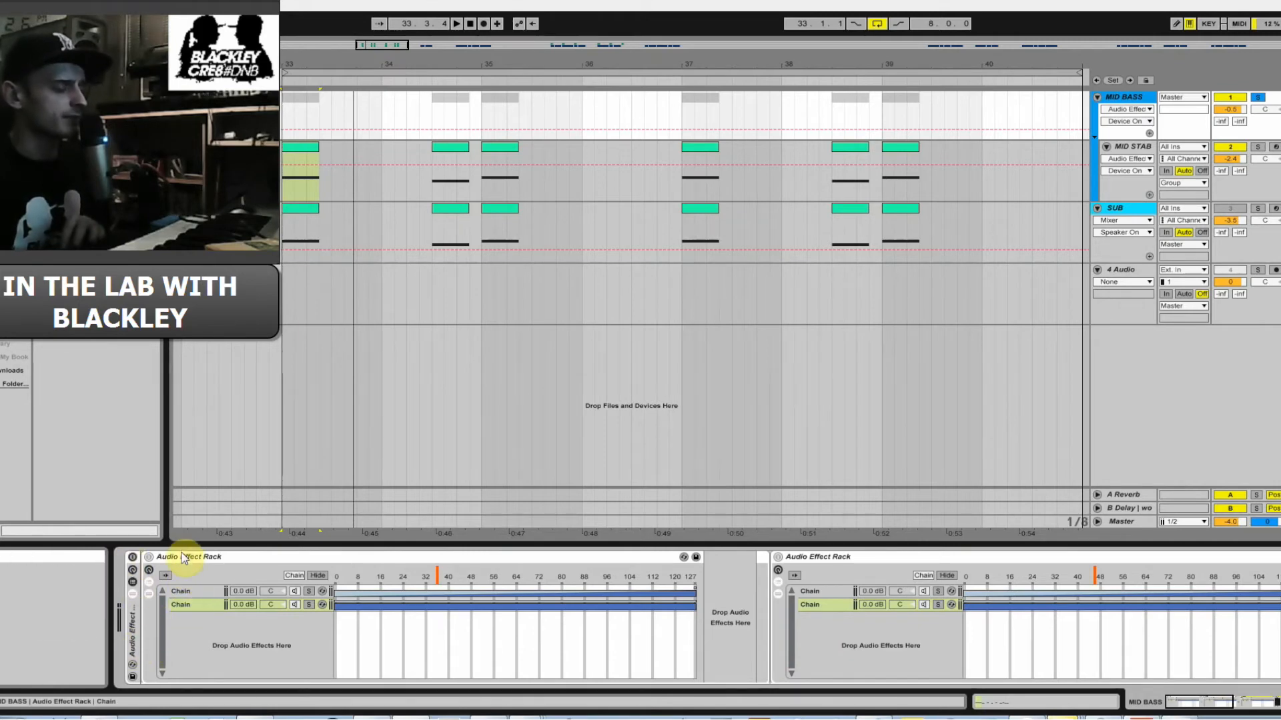
click(189, 592)
click(133, 557)
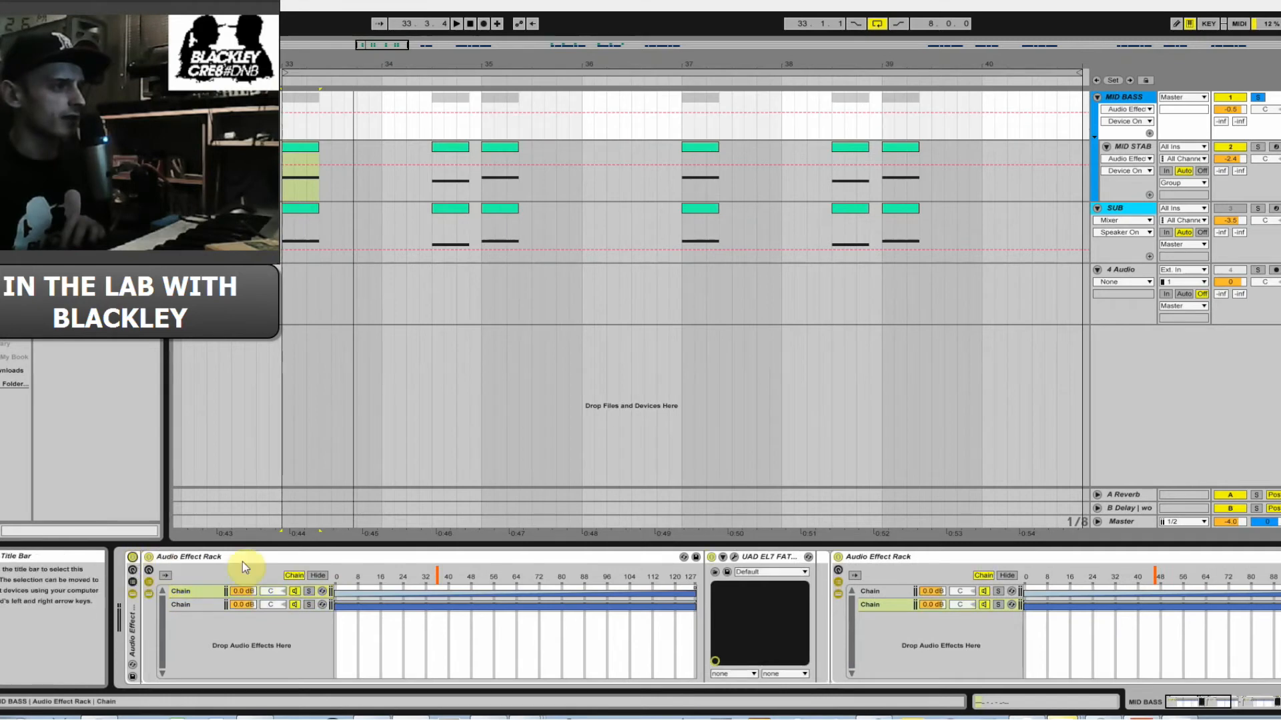
Fold the inner Audio Effect Racks on the MID BASS group again.
double_click(381, 557)
double_click(381, 557)
click(403, 556)
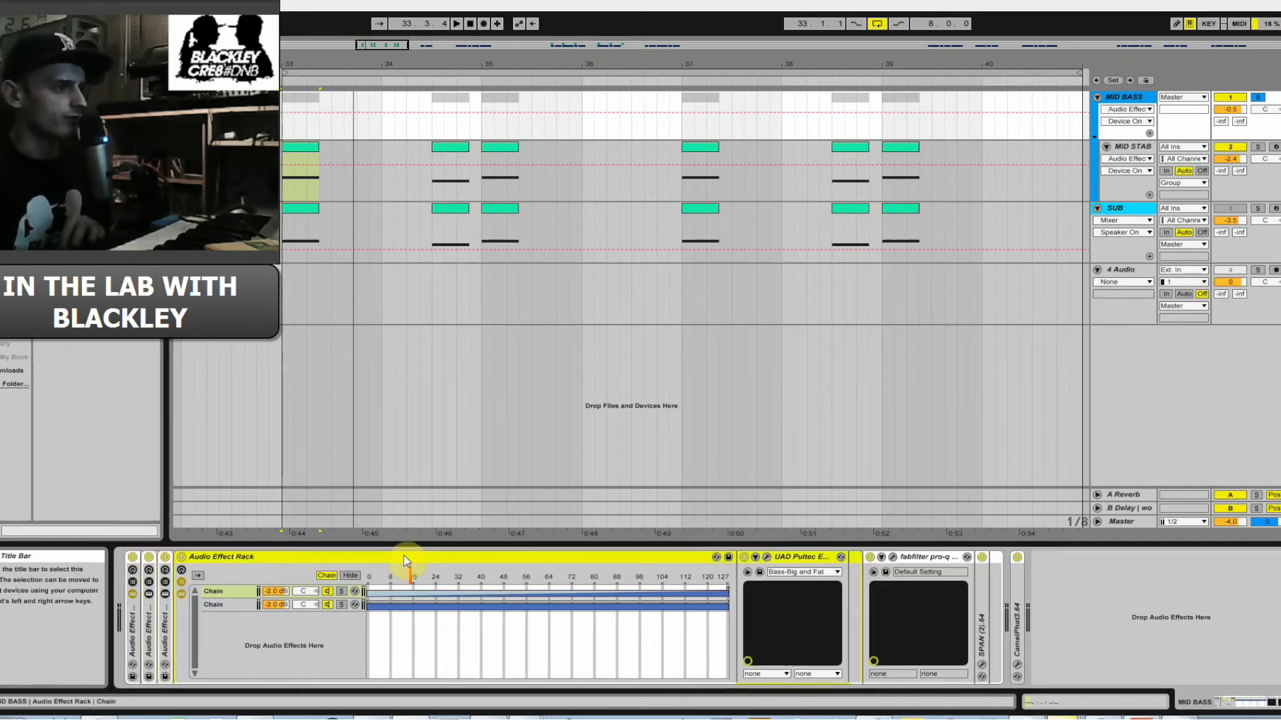
double_click(402, 557)
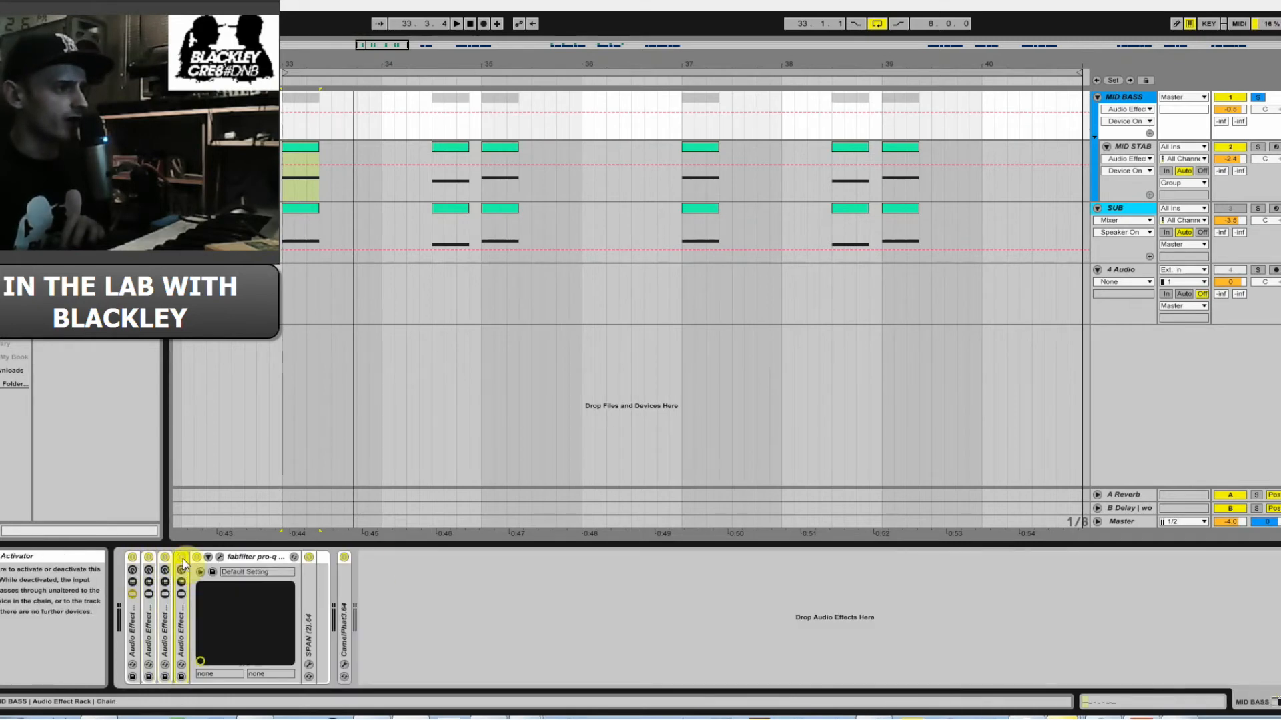
Unfold the inner rack holding the UAD EL7 FATSO Jr and audition its first and second chains separately.
double_click(151, 609)
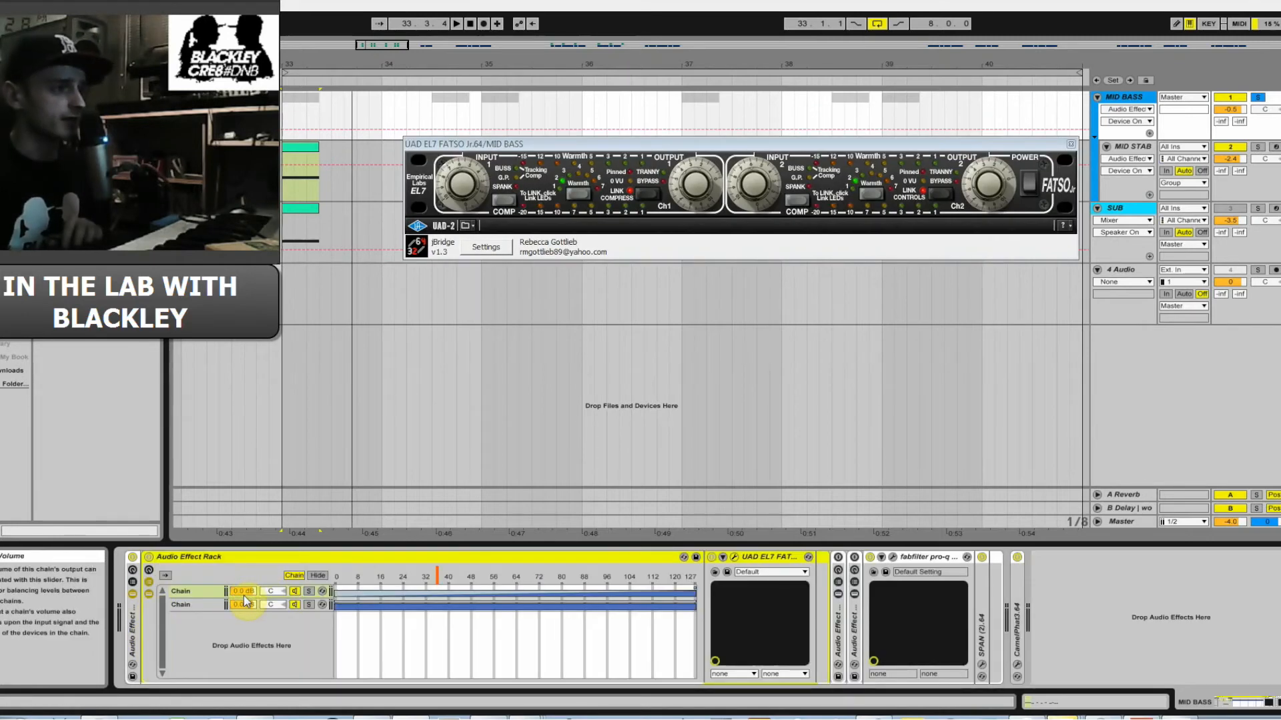
click(310, 592)
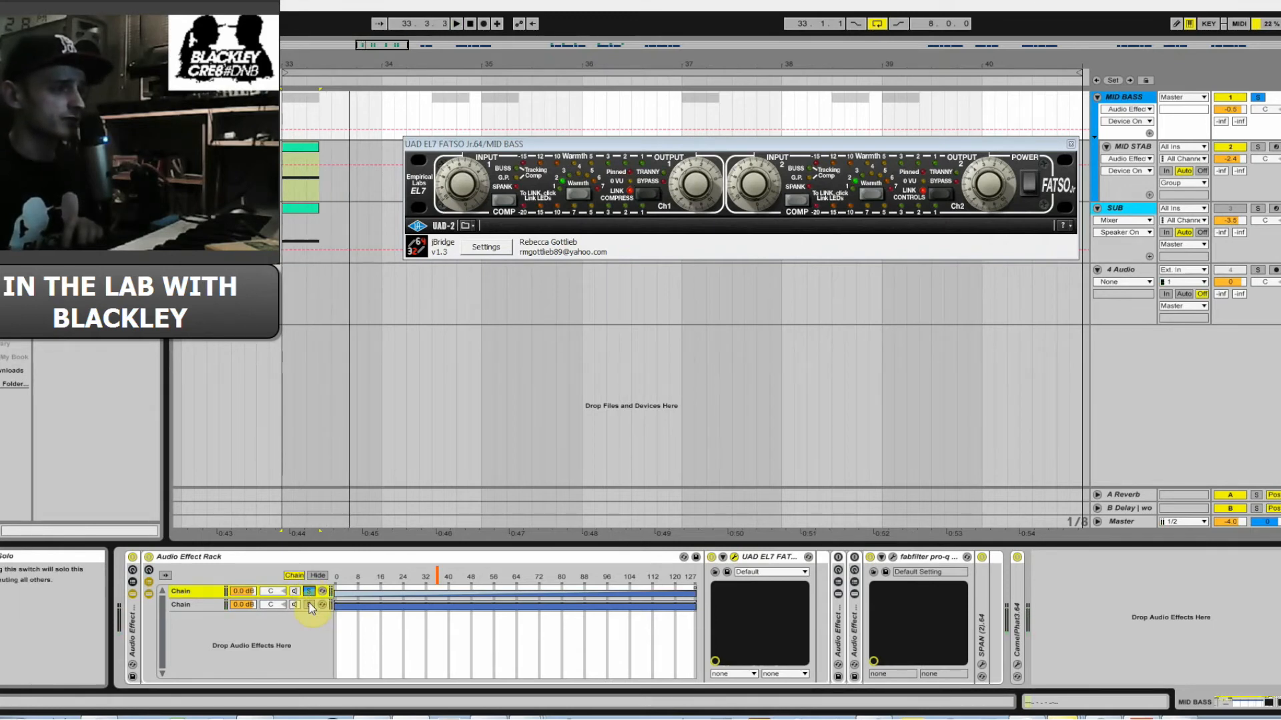
click(309, 605)
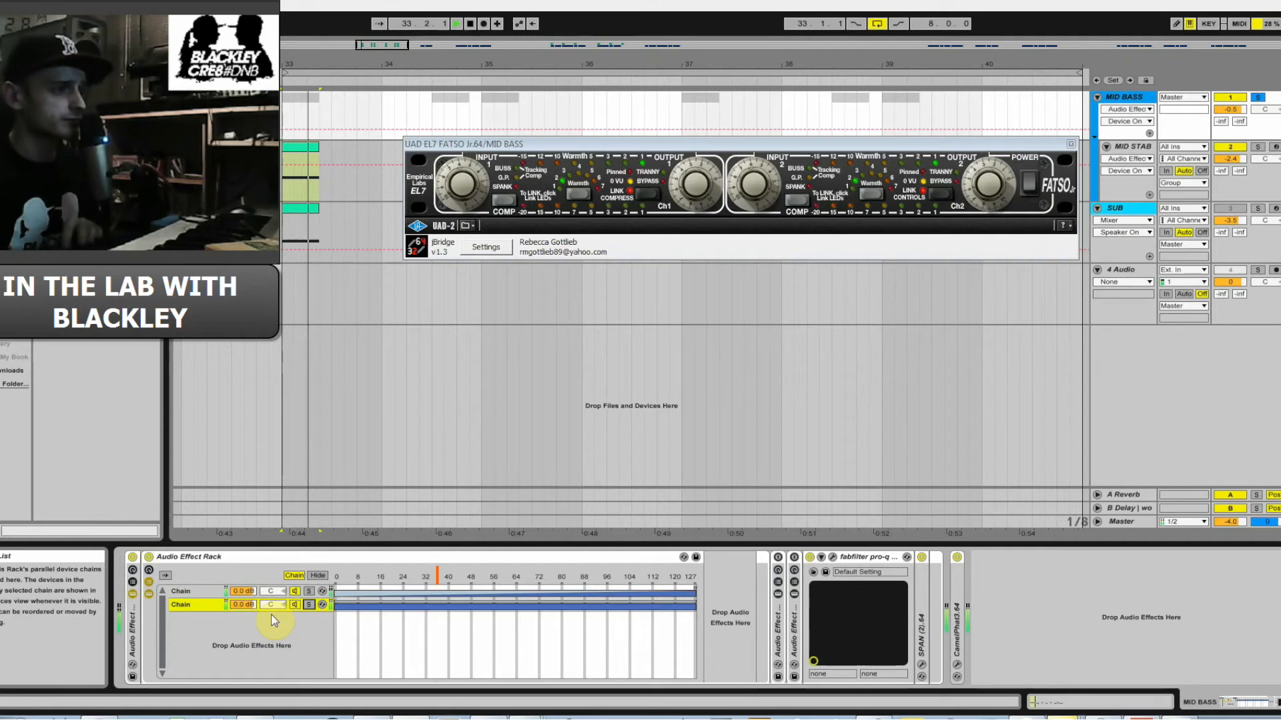
Compare the sound with the FATSO Jr rack bypassed and active during playback.
click(149, 557)
key(space)
click(148, 557)
key(space)
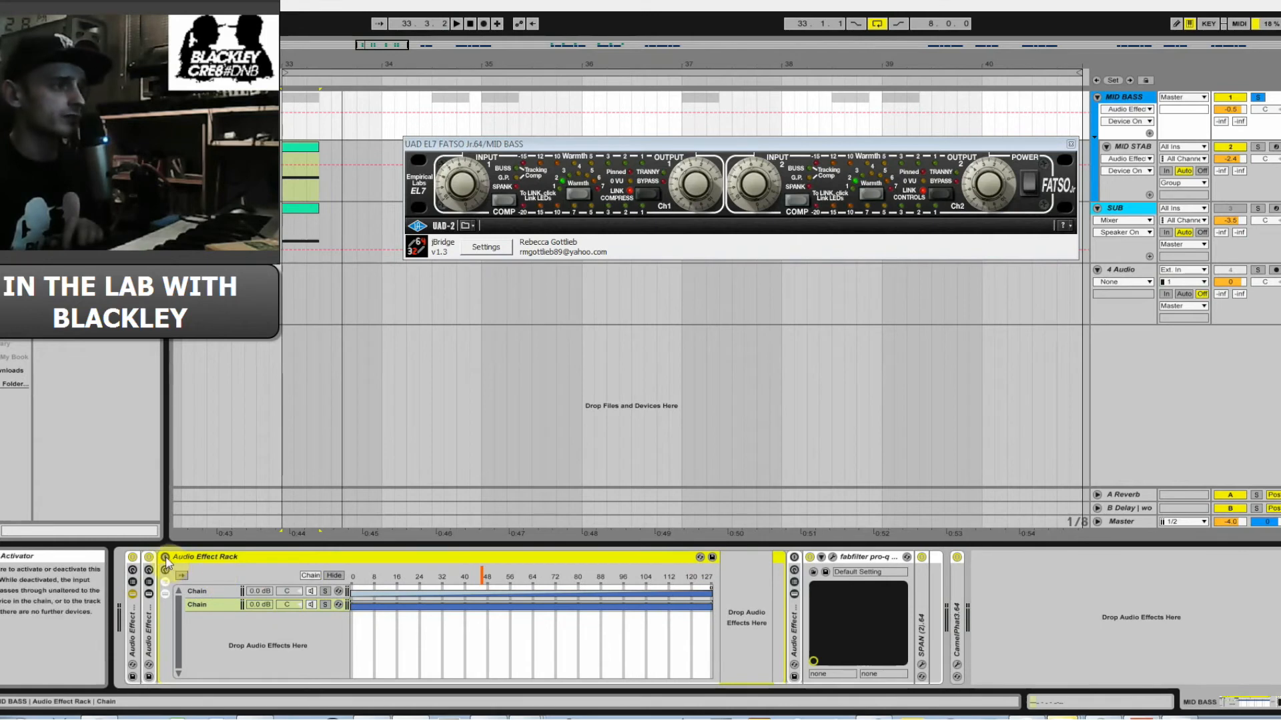
Activate the Lexicon 224 reverb rack, solo its first chain, and examine the chain's Pro-Q 2 high cut and Utility width.
click(164, 557)
click(325, 591)
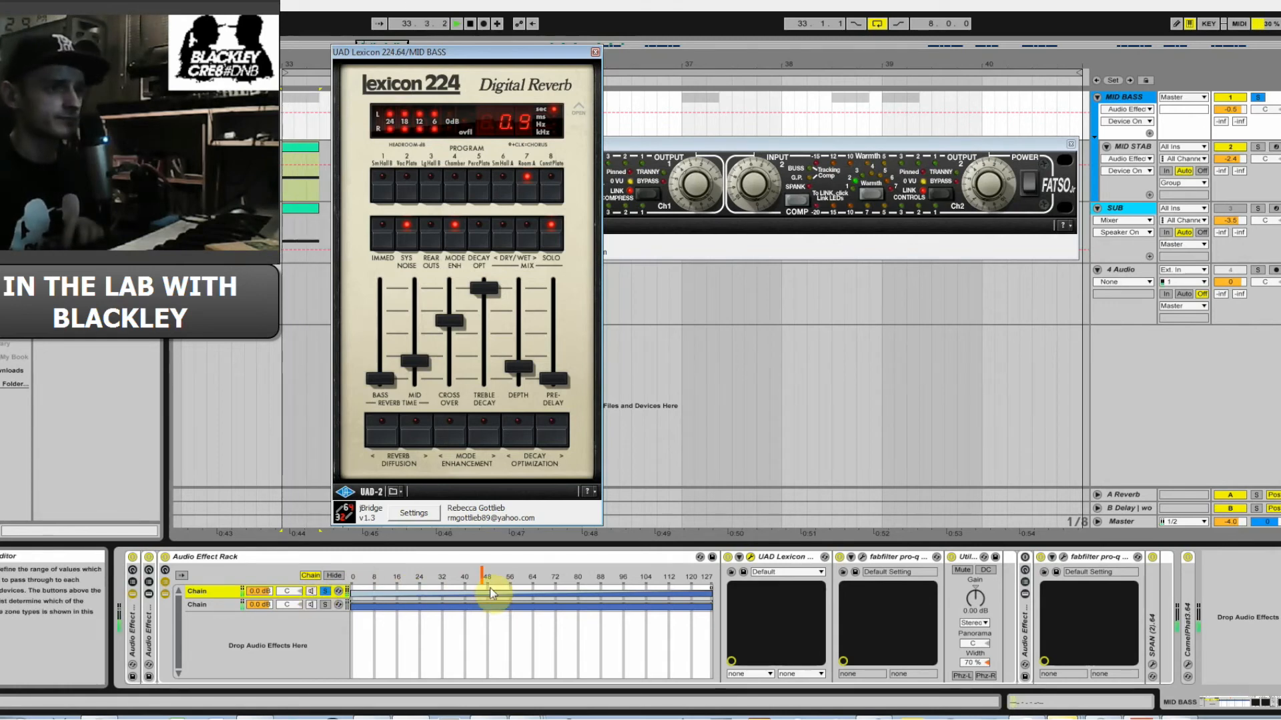
click(863, 558)
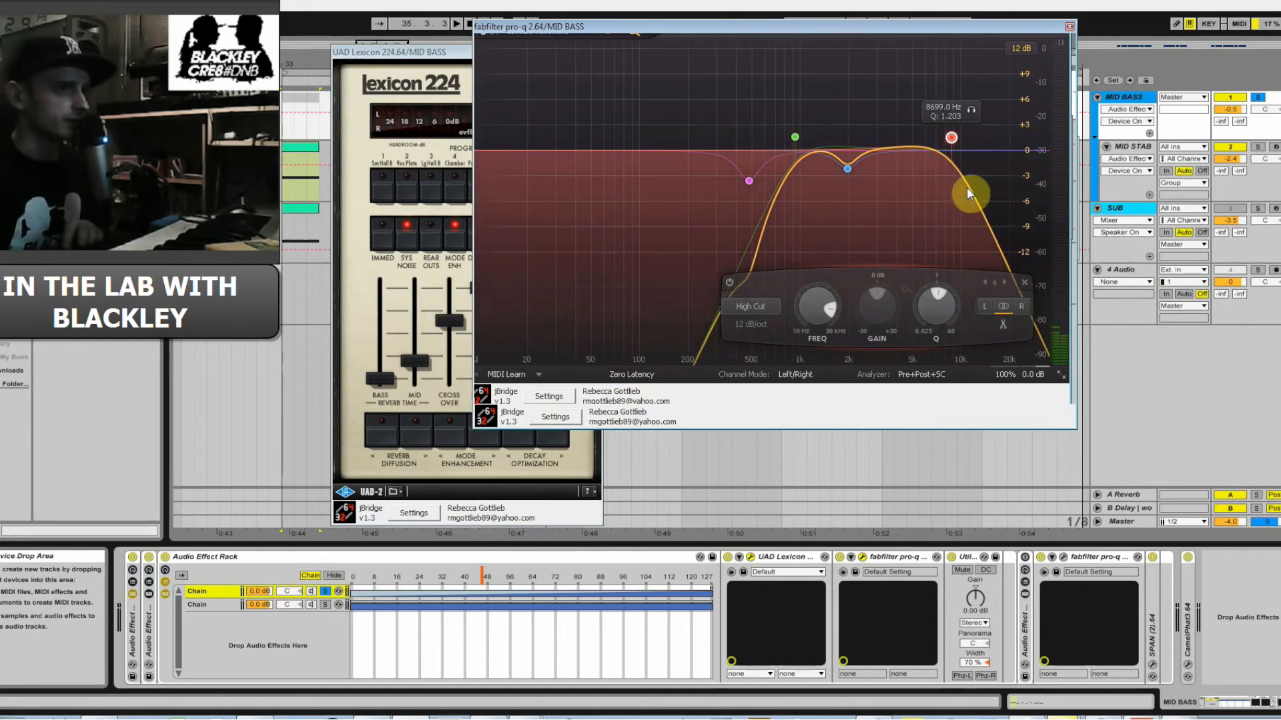
drag(958, 157, 966, 155)
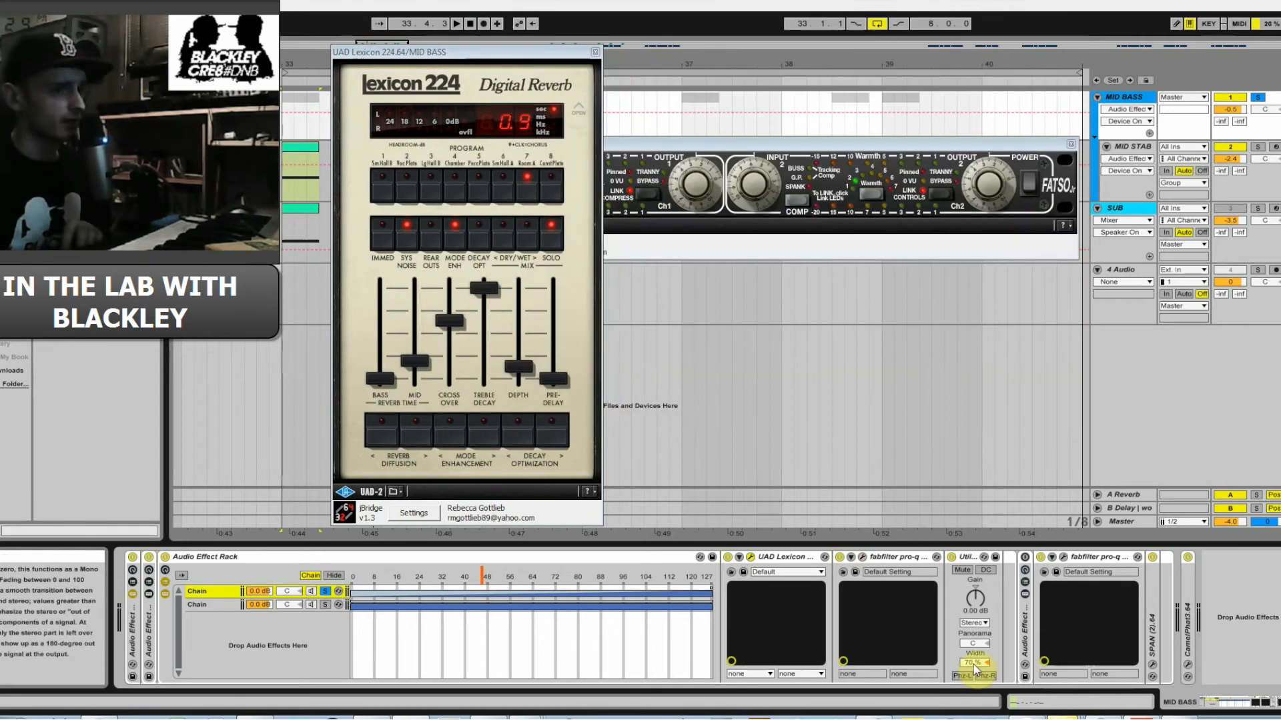
click(968, 557)
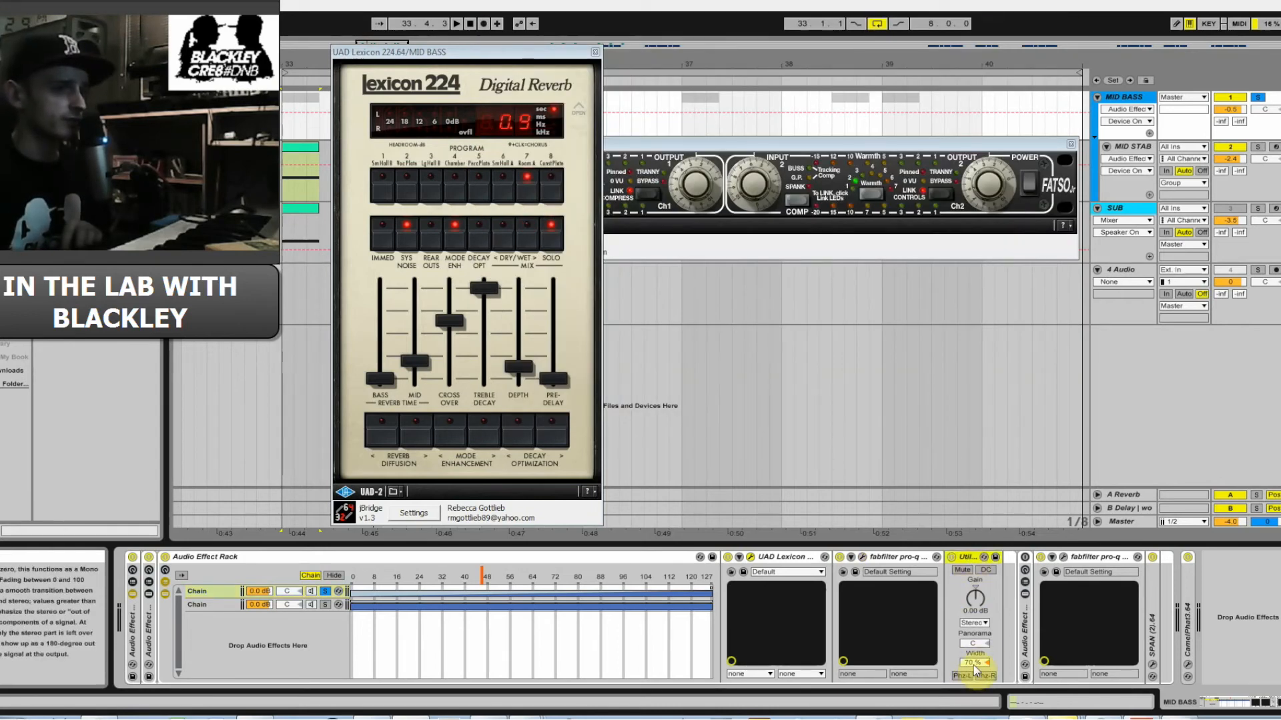
Unfold the Audio Effect Rack after the reverb rack, and audition the reverb rack's second chain in solo before clearing the solo.
double_click(1026, 634)
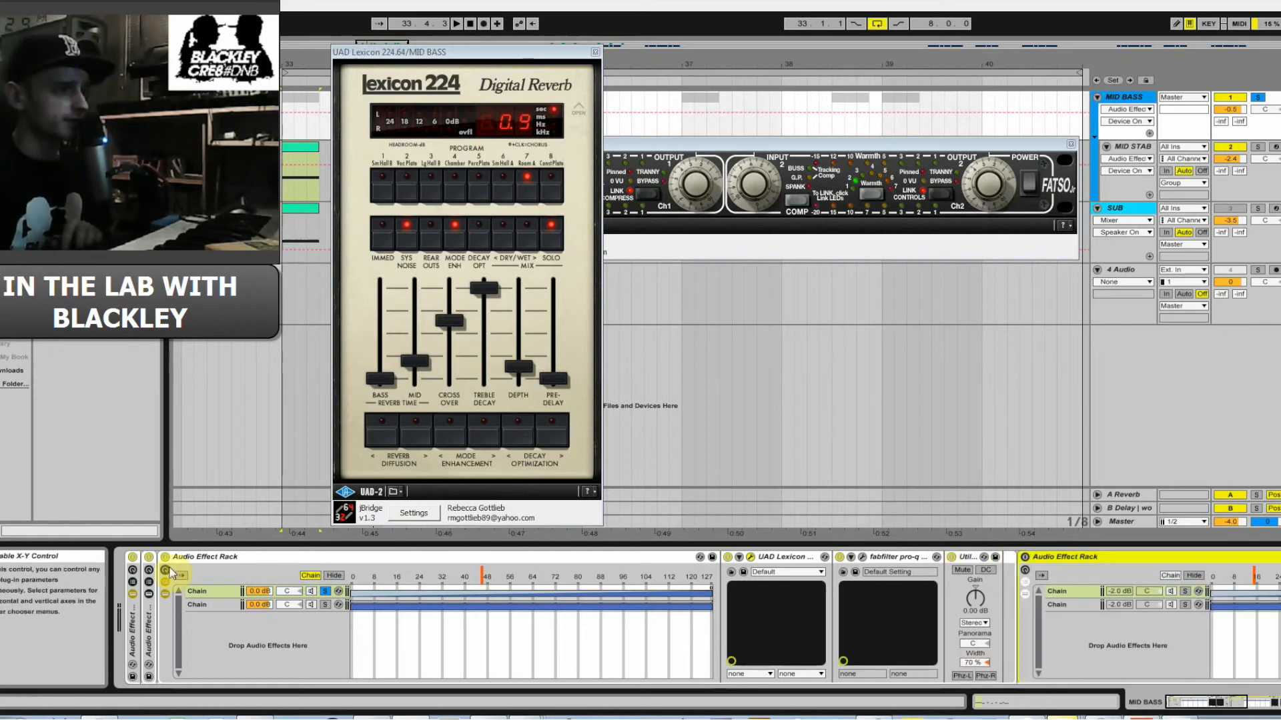
click(324, 605)
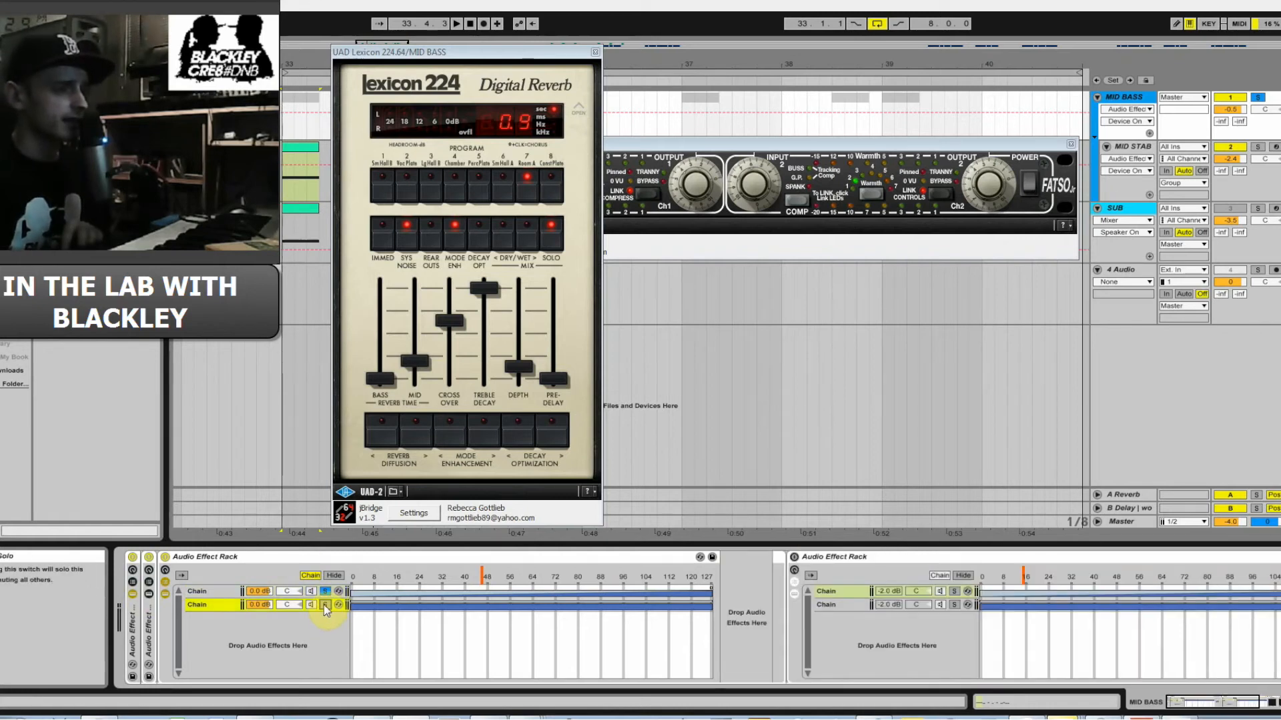
key(space)
key(space)
click(325, 605)
key(space)
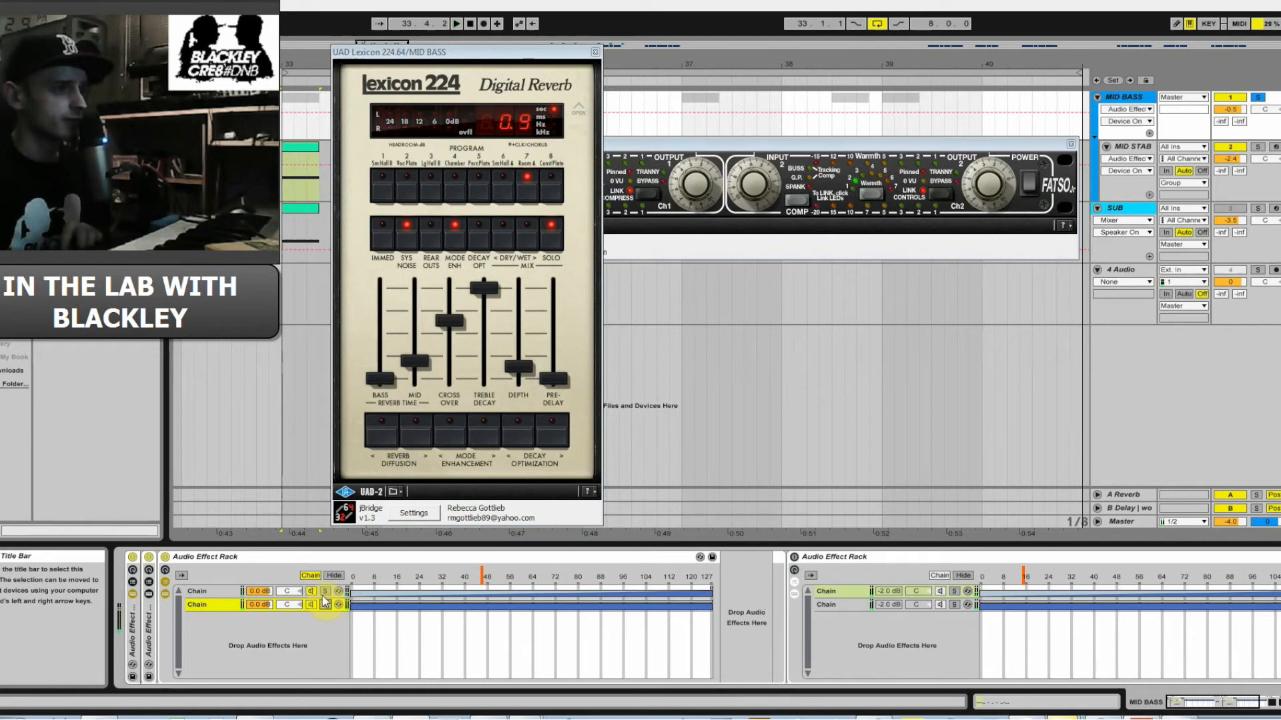
Fold the reverb rack, play the loop, and activate the following rack that contains the UAD Pultec EQ.
click(232, 562)
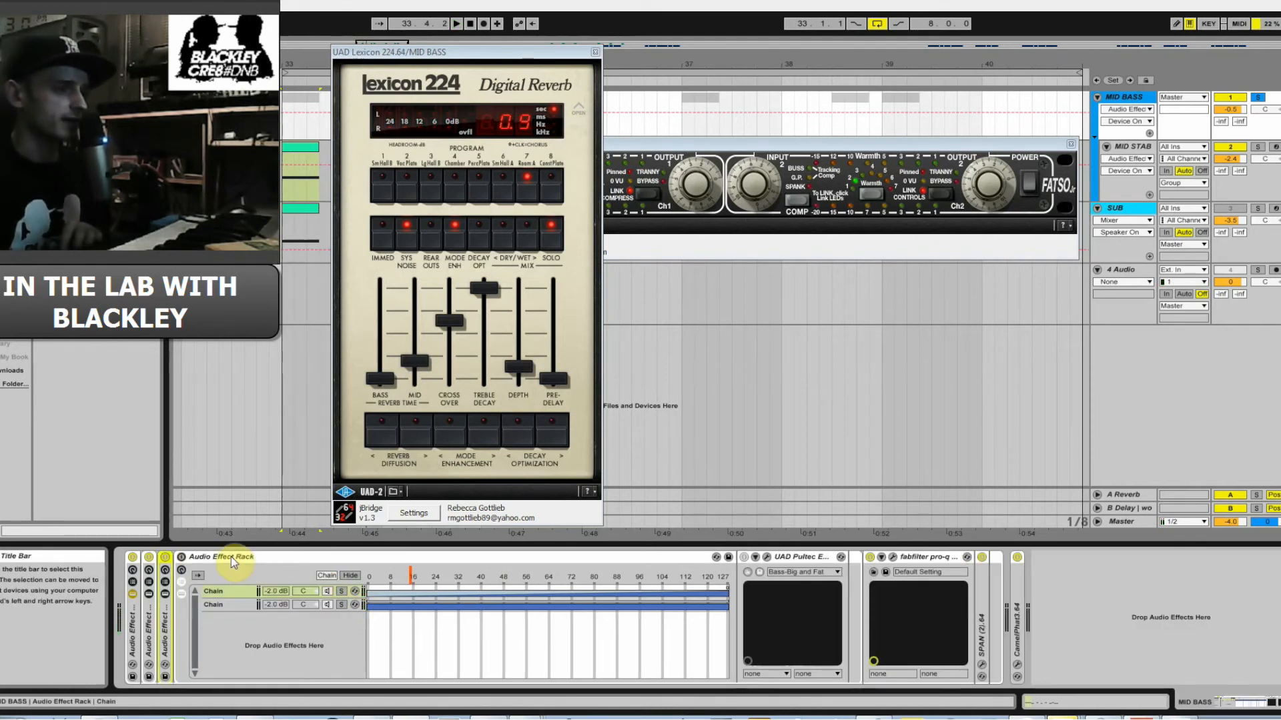
click(263, 560)
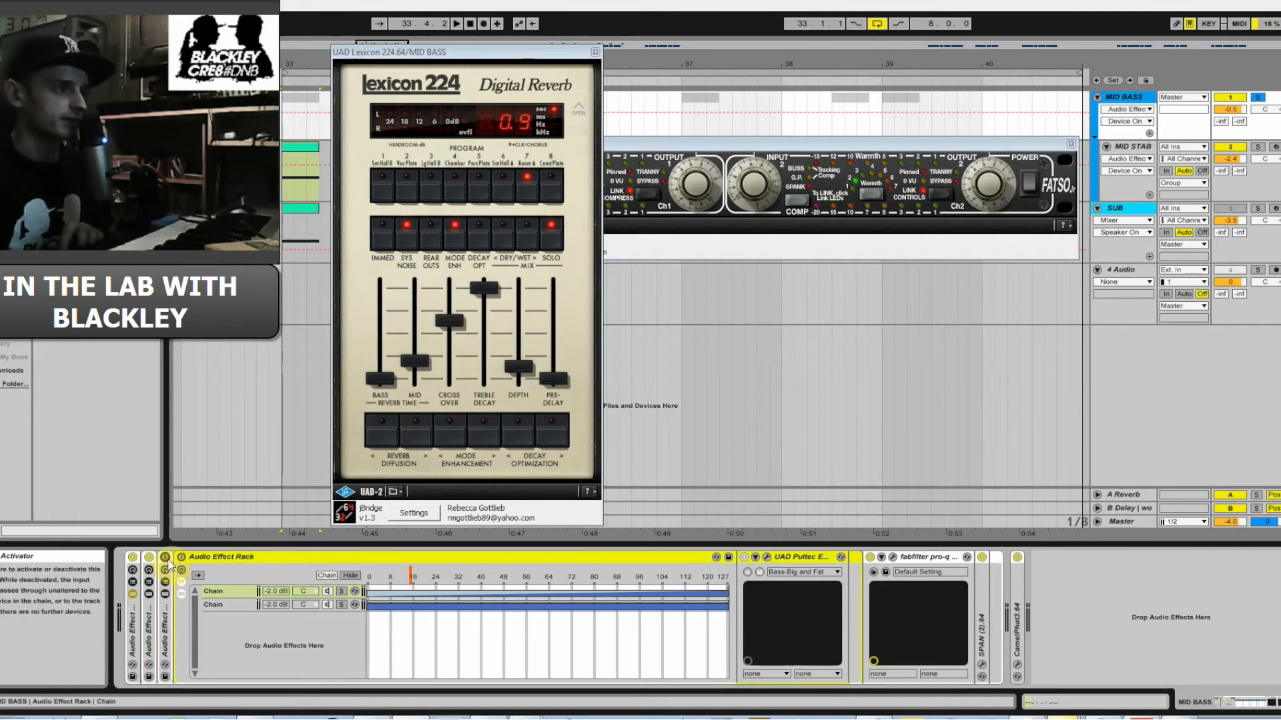
key(space)
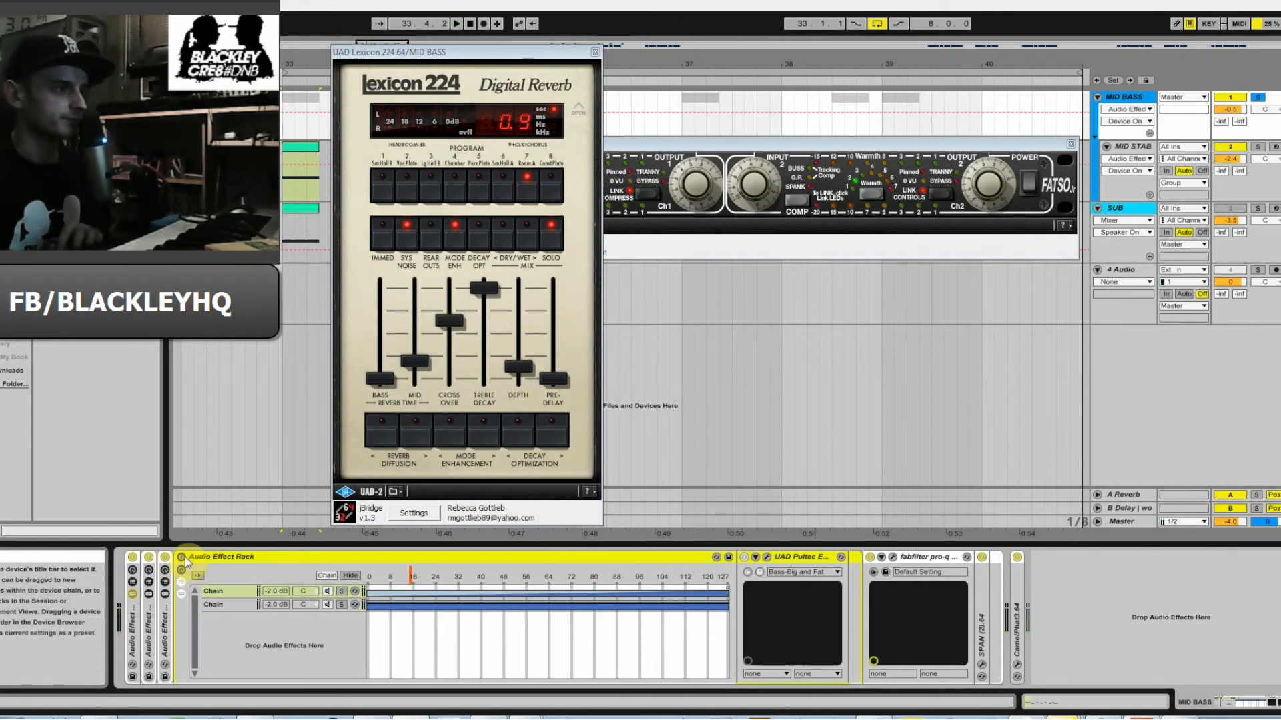
click(182, 557)
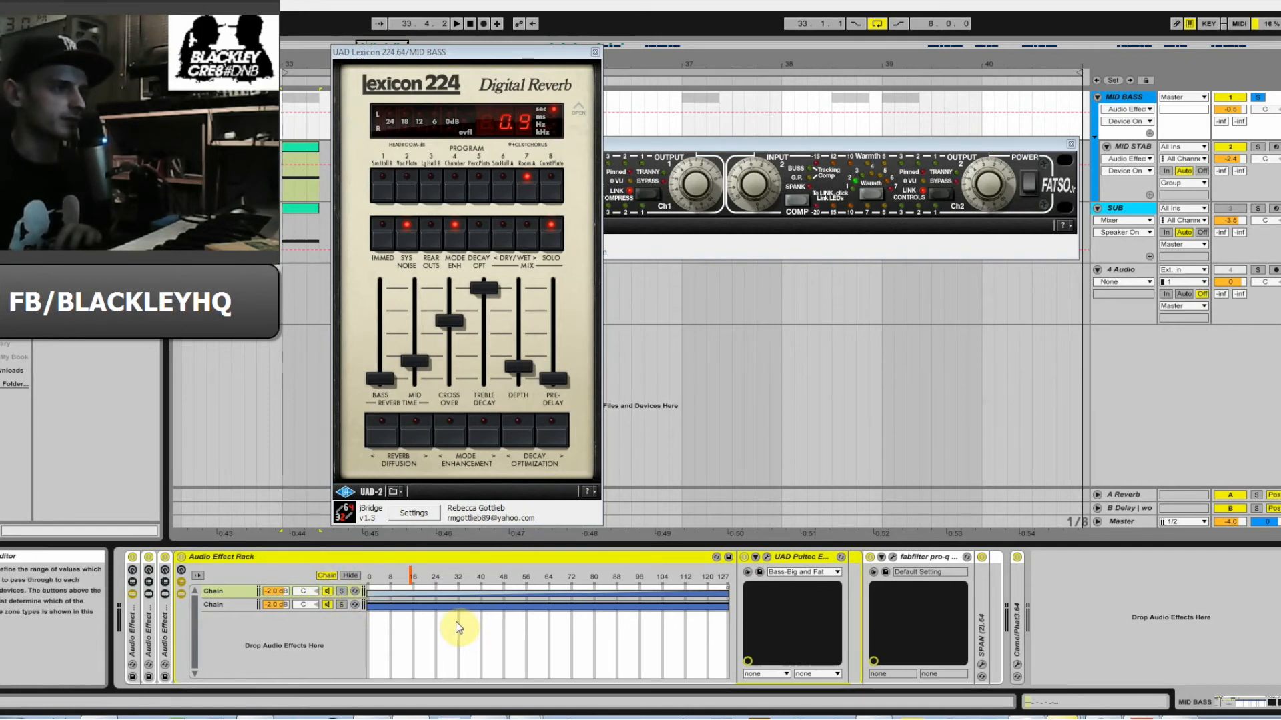
Solo the Pultec rack's first chain and open the Pultec EQP-1A window, placing it clear of the other plug-ins.
click(341, 591)
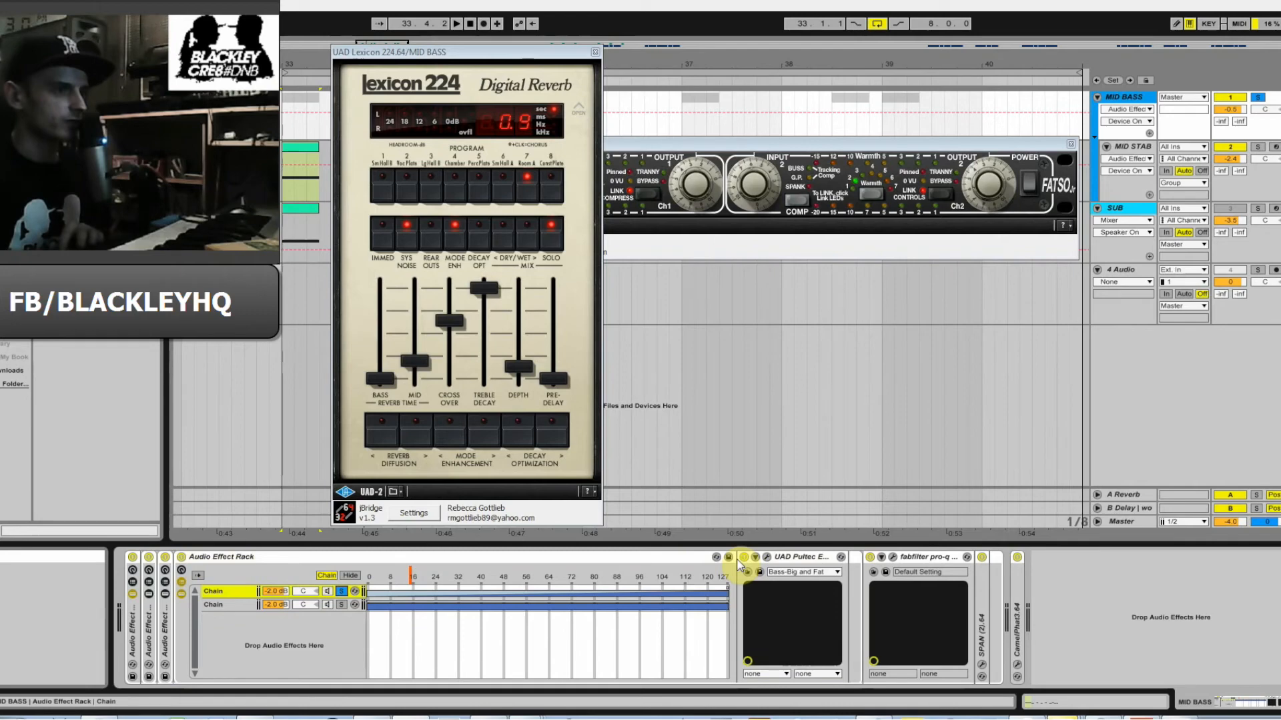
click(767, 557)
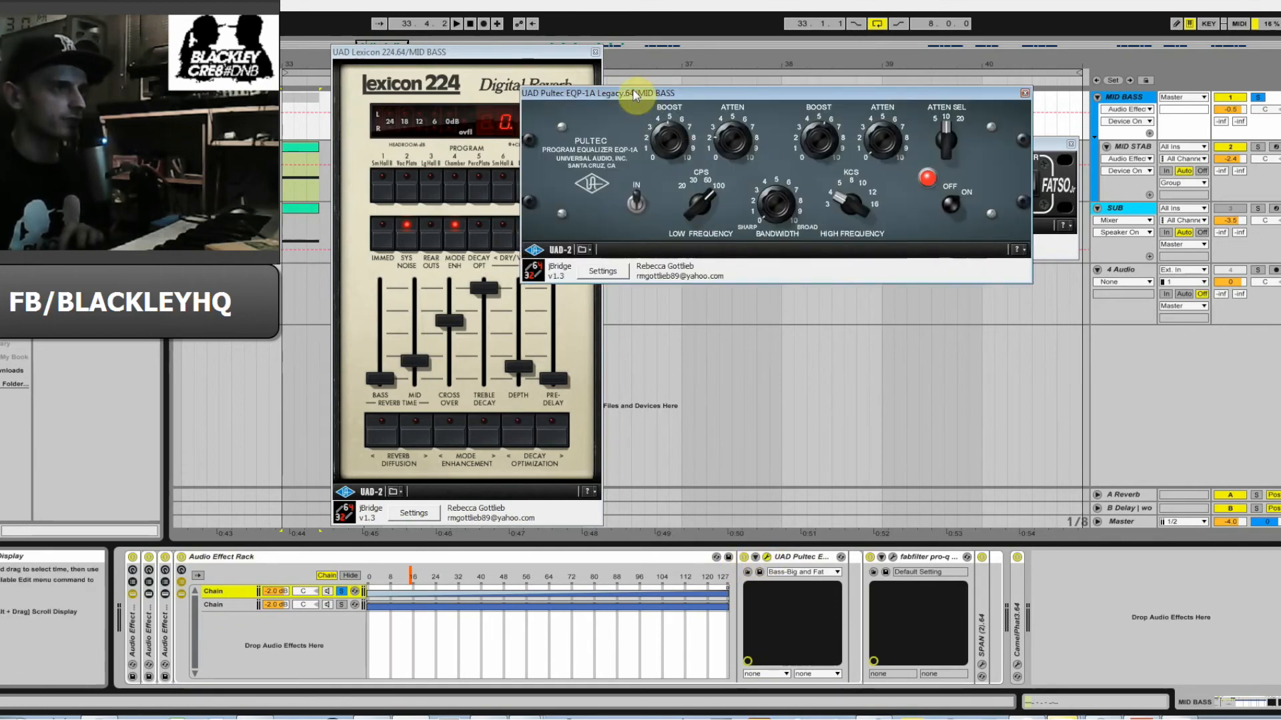
drag(634, 93, 725, 283)
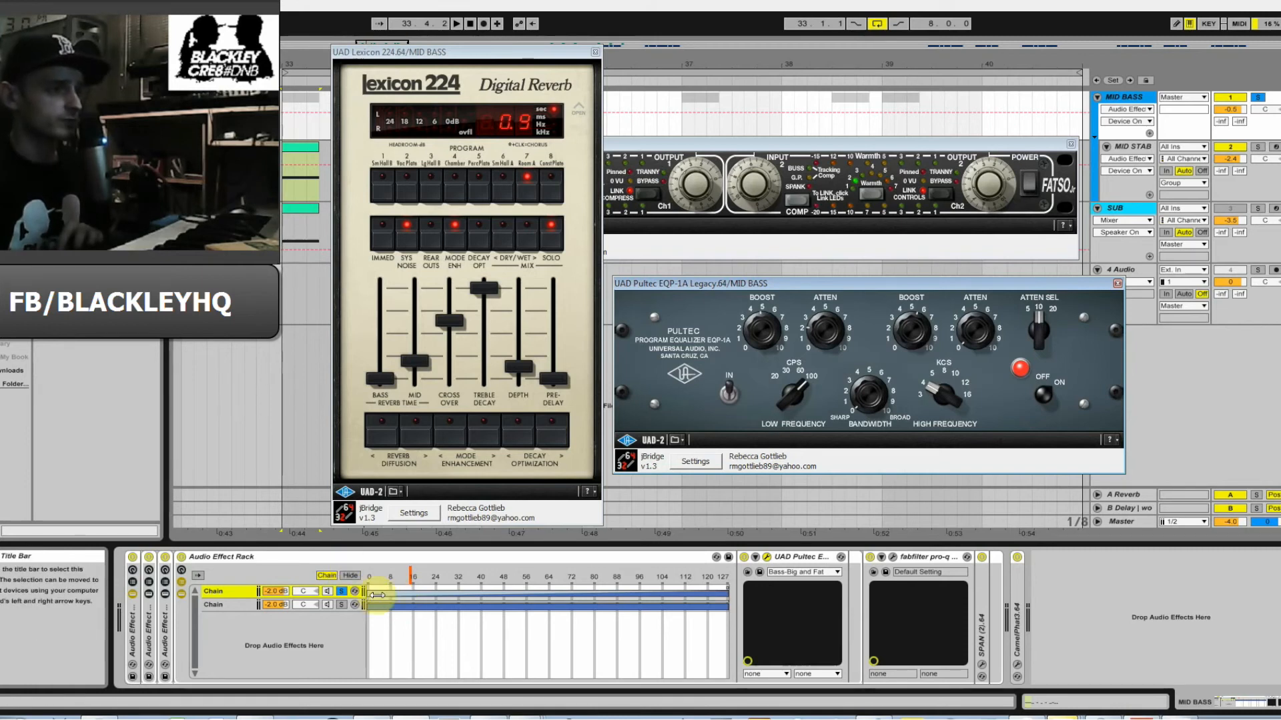
Play the Pultec rack's soloed first chain and compare it with the second chain soloed.
key(space)
key(space)
click(343, 607)
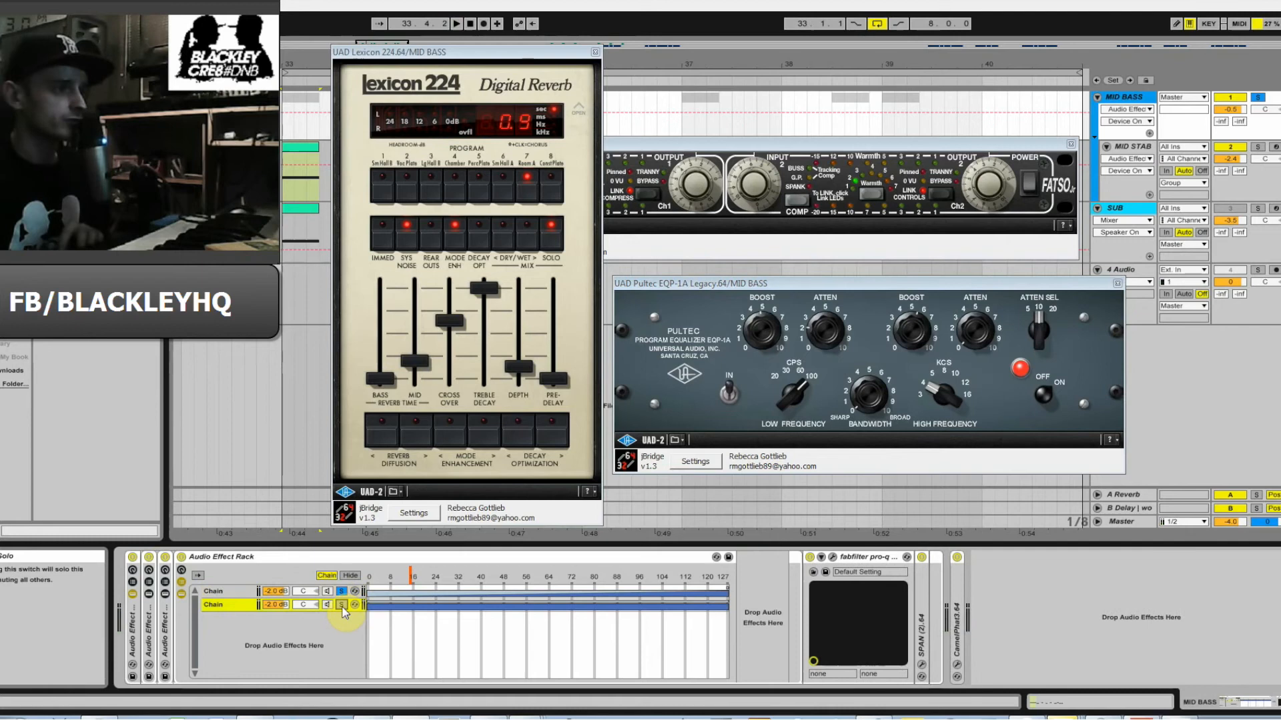
key(space)
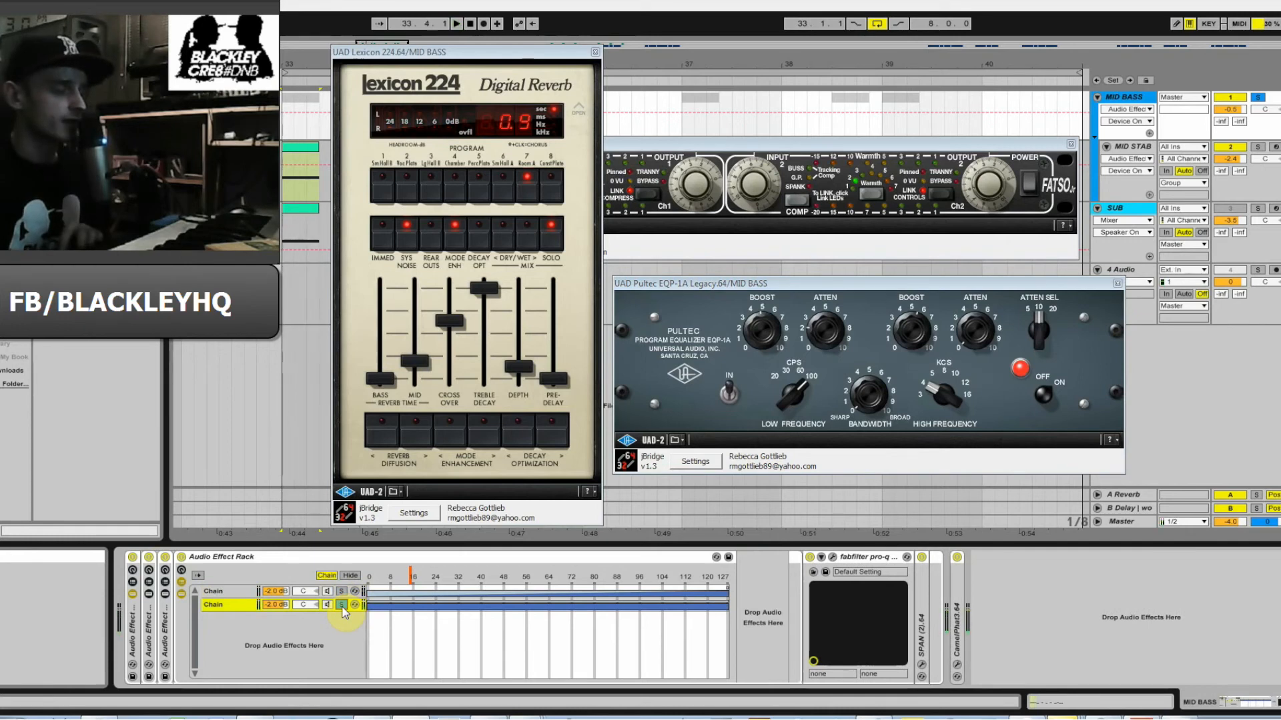
key(space)
key(space)
Compare the sound with the Pultec rack bypassed and active during playback.
click(184, 558)
key(space)
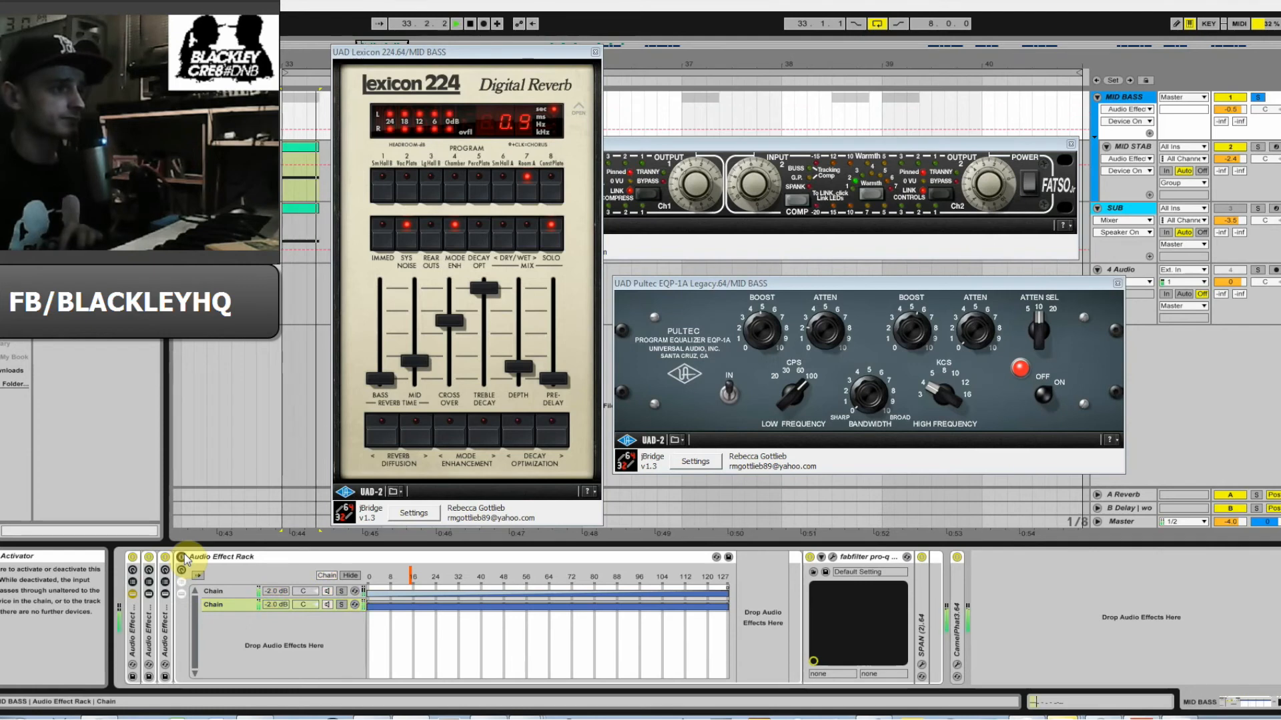
click(184, 559)
key(space)
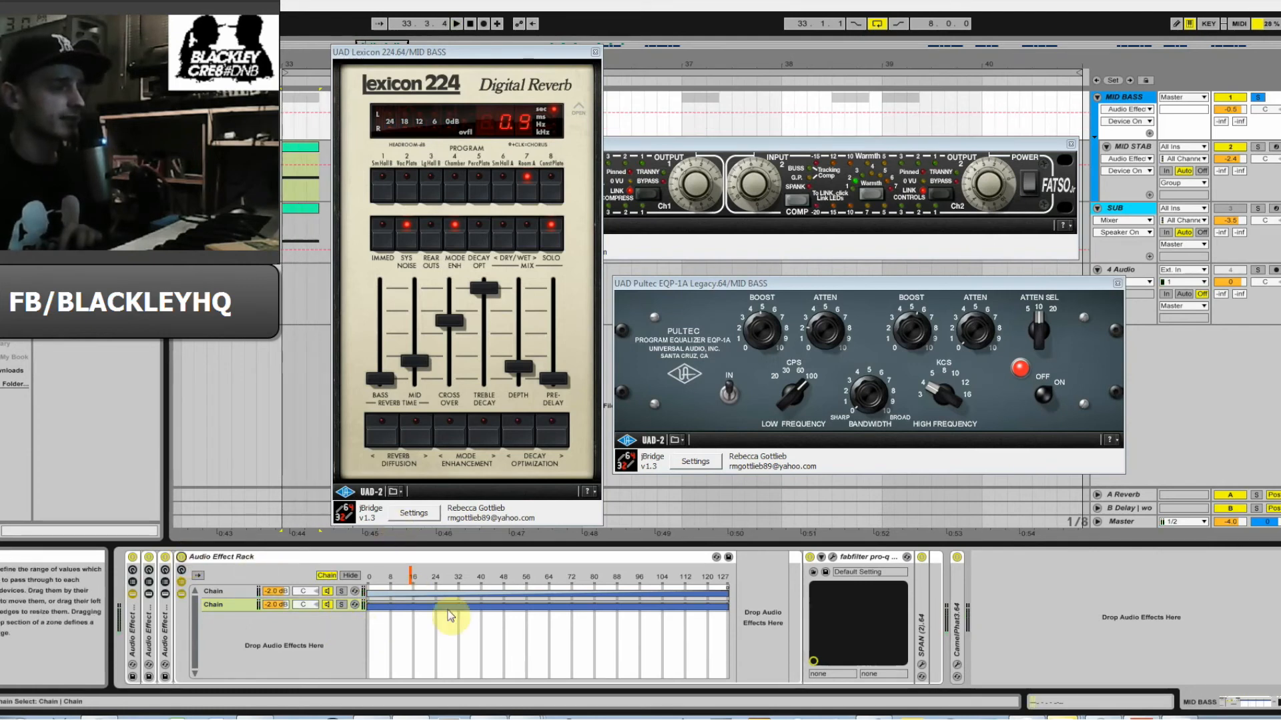
Fold the Pultec rack and examine the low cut and bell dips in the Pro-Q 2 that follows the inner racks.
double_click(336, 564)
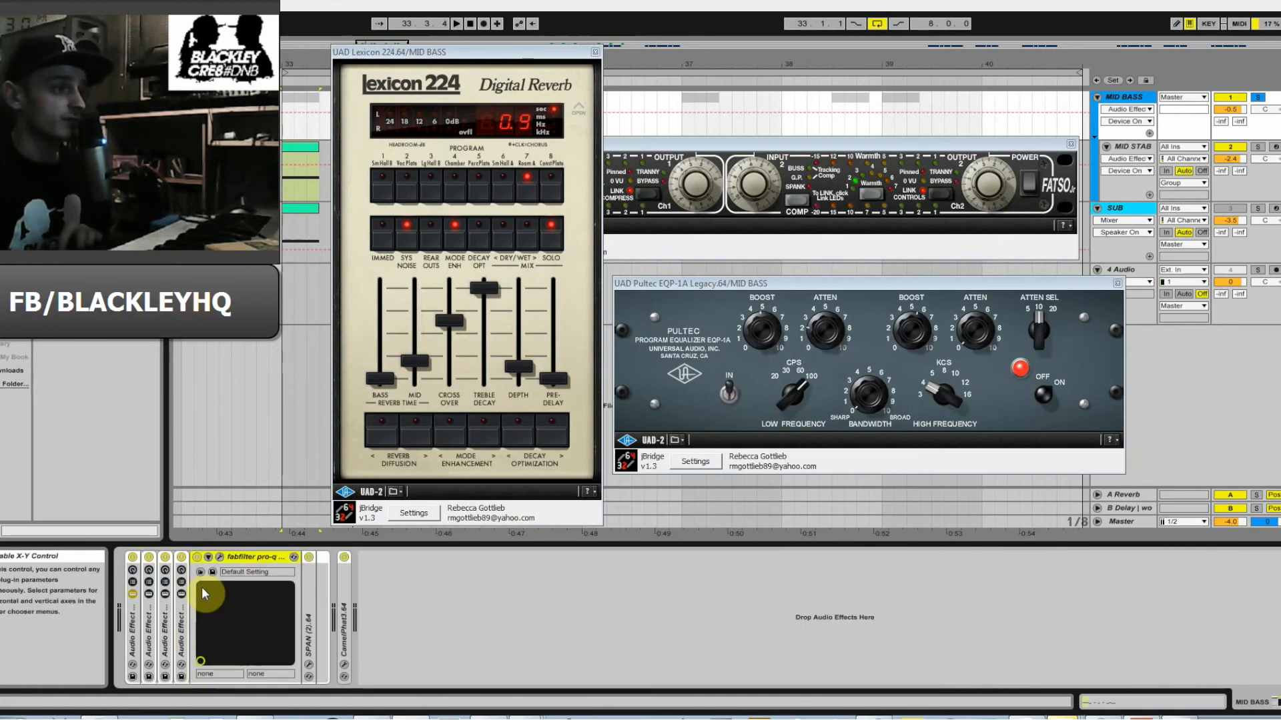
click(219, 557)
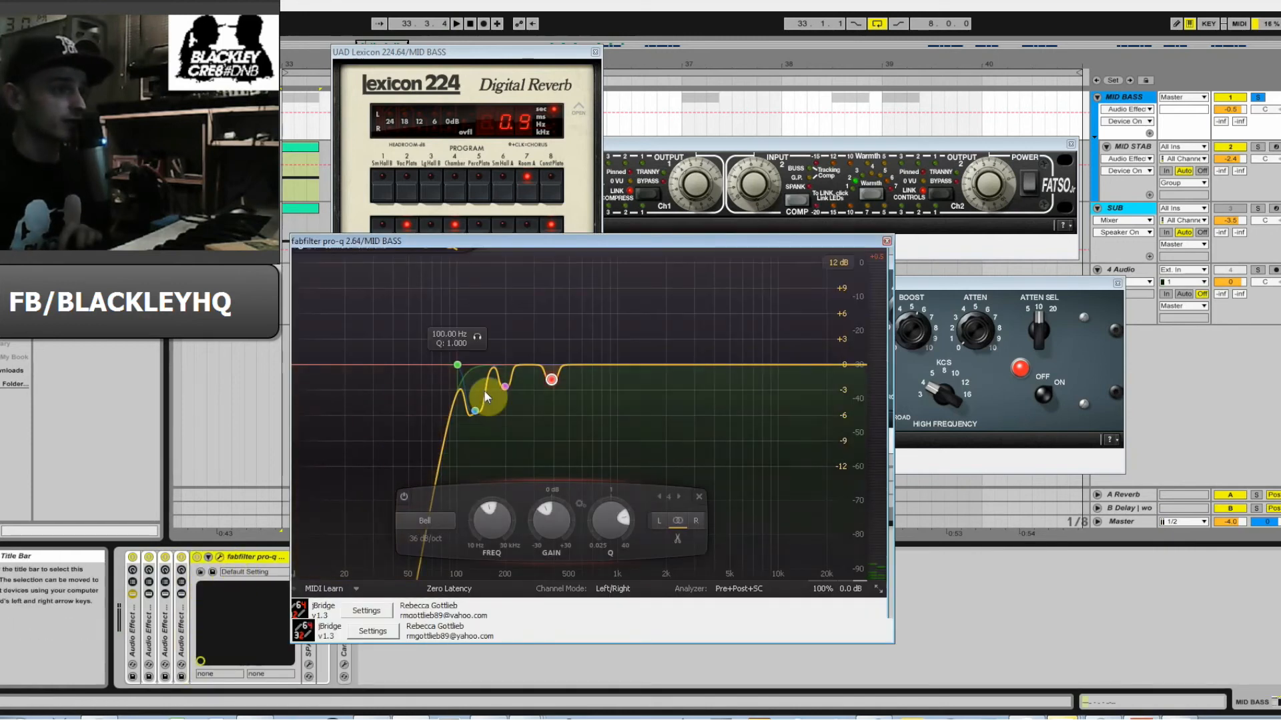
click(476, 417)
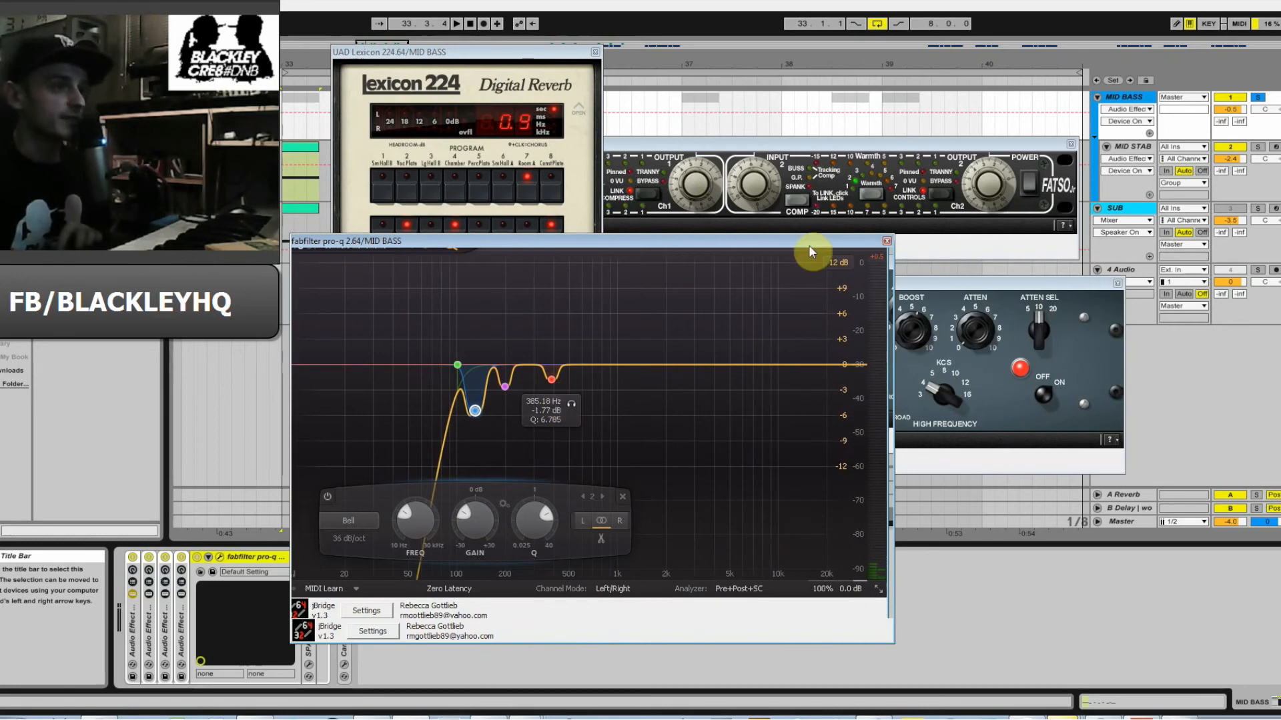
click(886, 241)
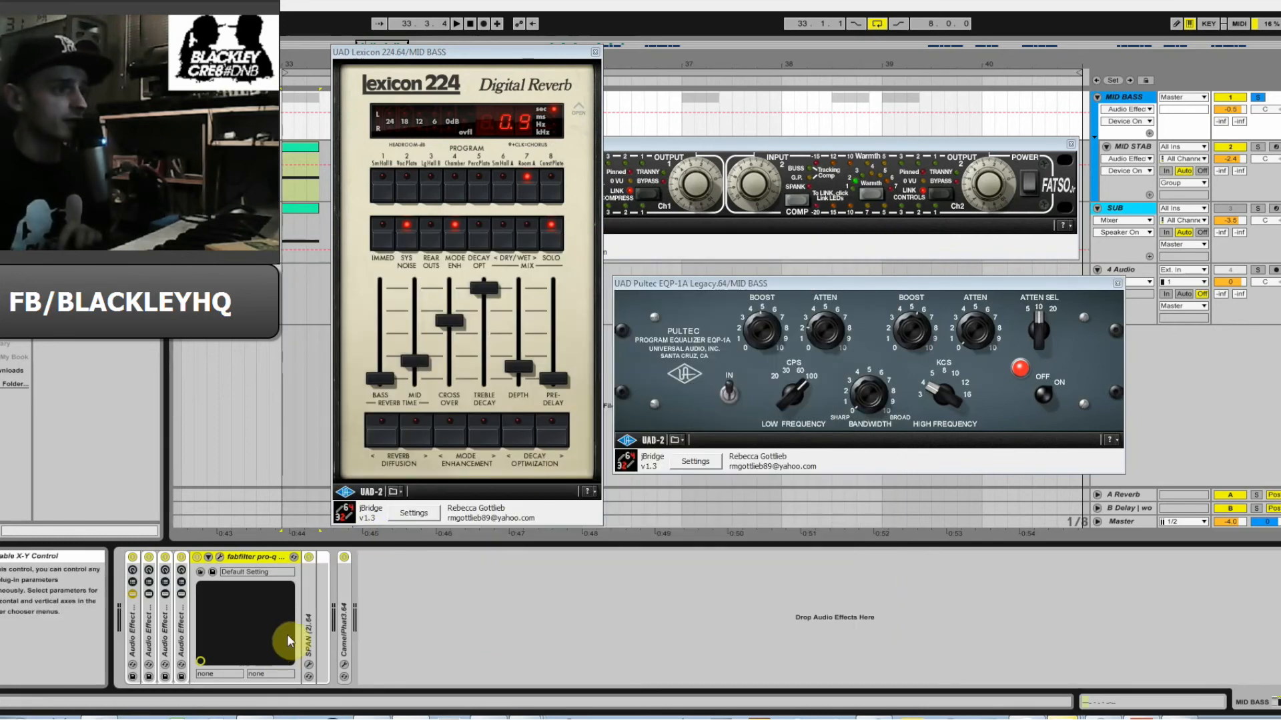
Unfold CamelPhat on the MID BASS group and close the Lexicon 224, Pultec and FATSO Jr windows.
double_click(345, 608)
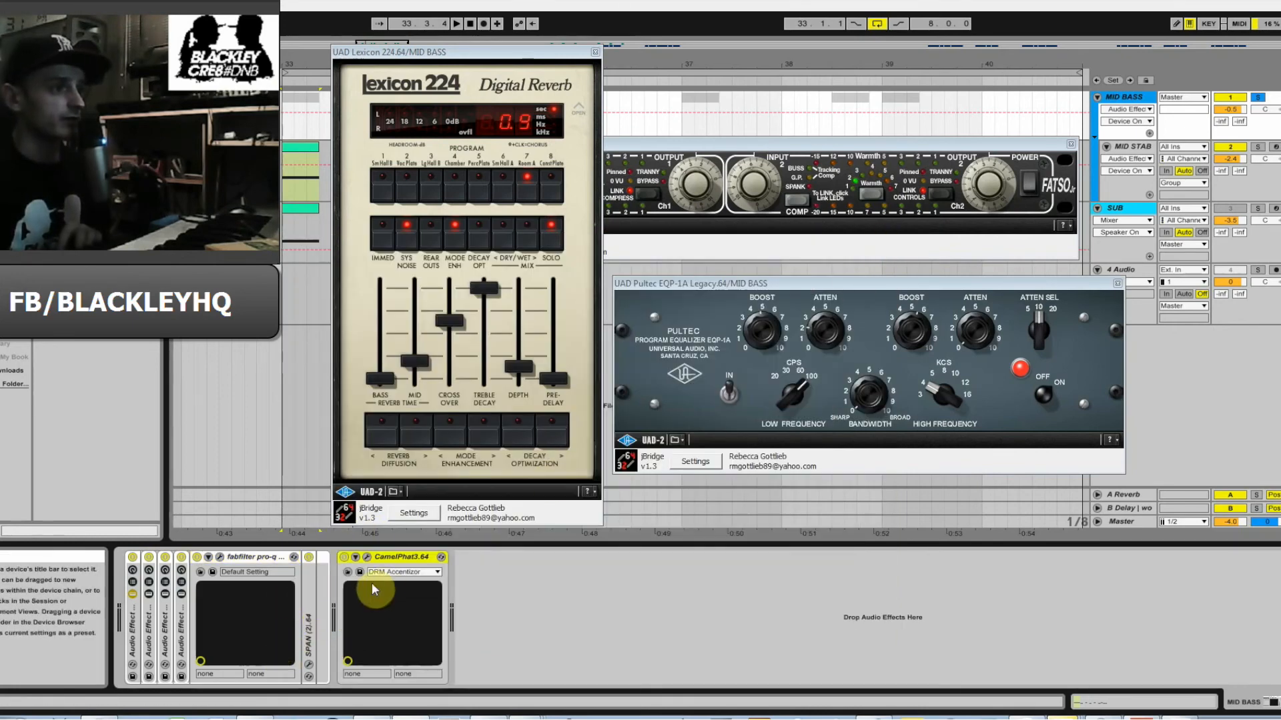
click(595, 52)
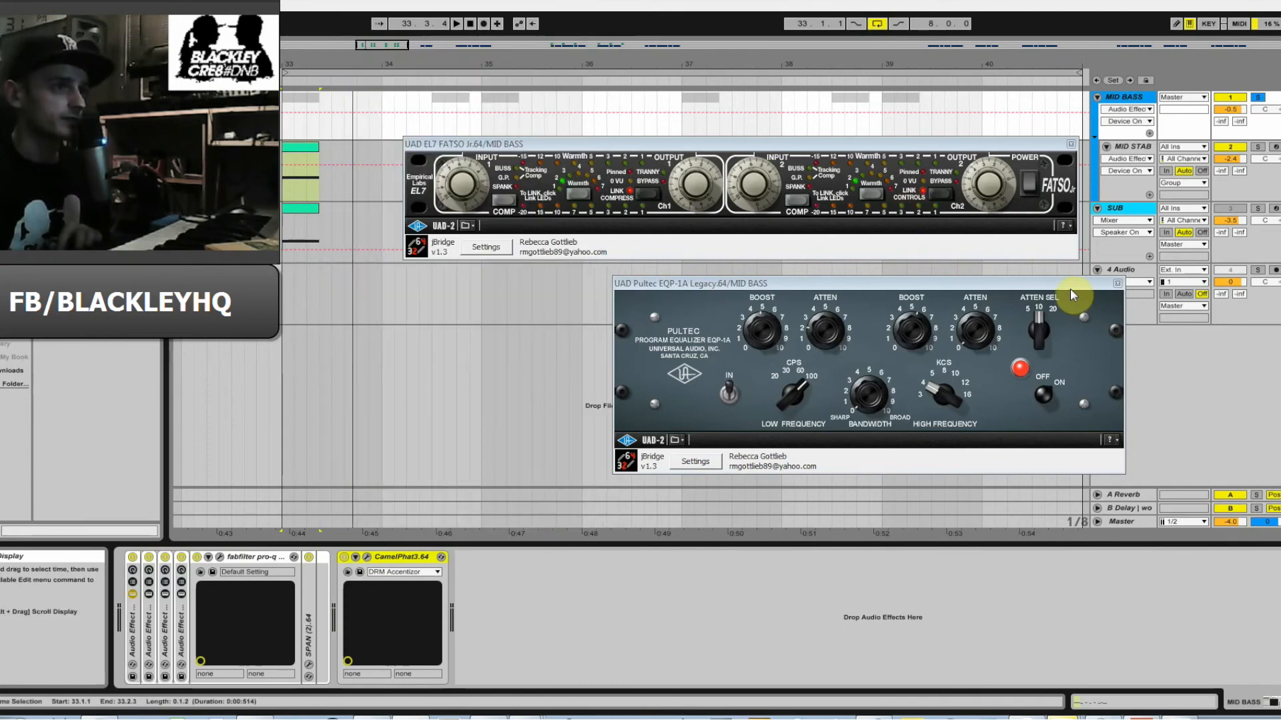
click(1118, 284)
click(1071, 144)
Check the mid bass spectrum in the Master track's SPAN during playback, and solo the SUB track alongside it.
click(1127, 521)
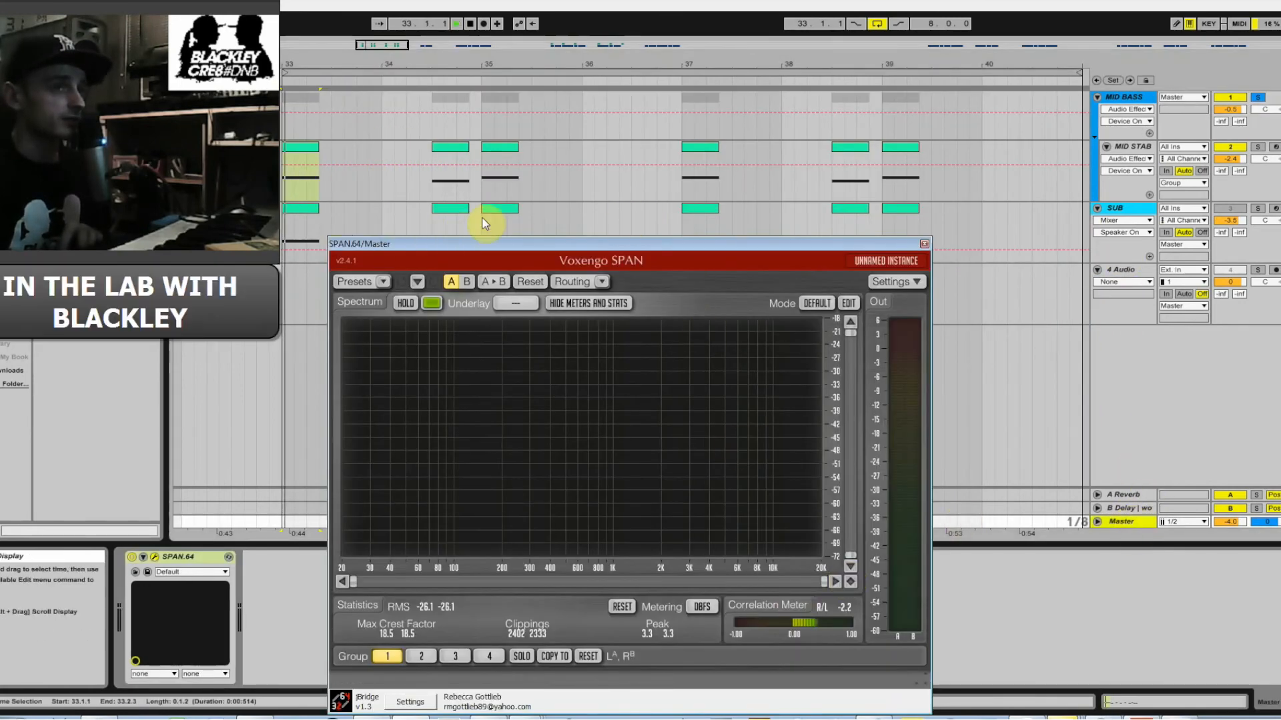
key(space)
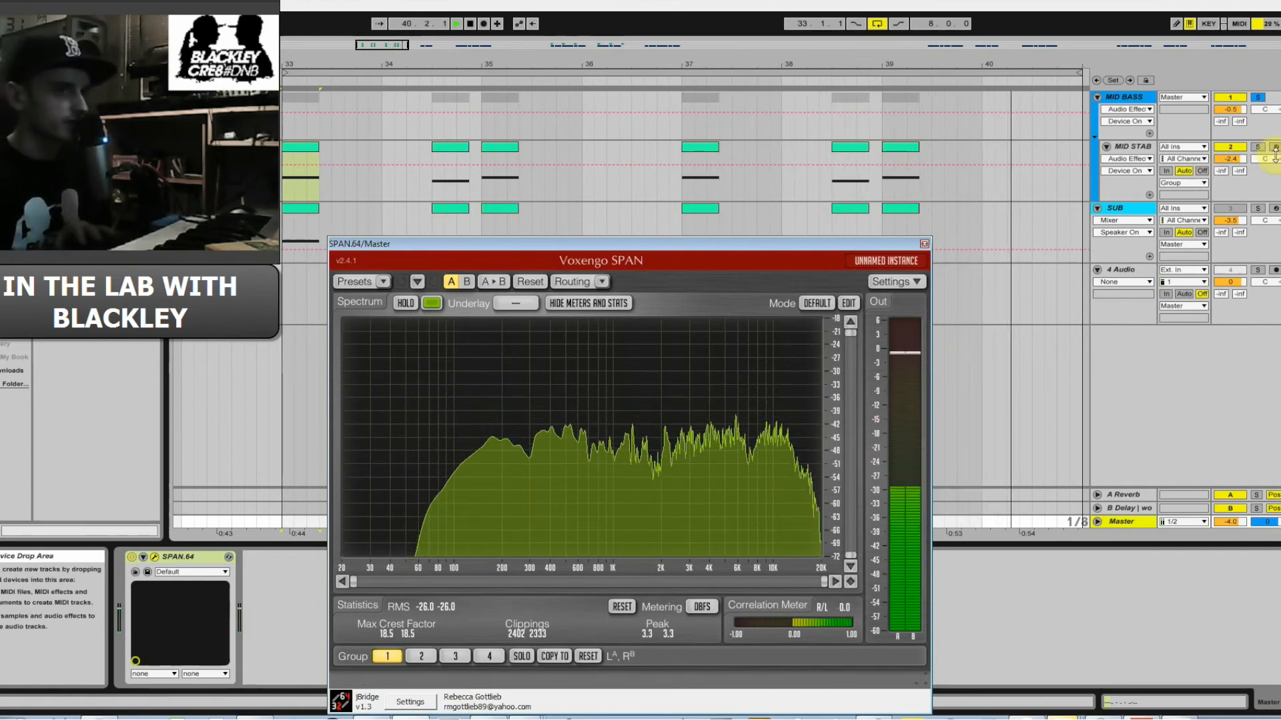
click(1257, 209)
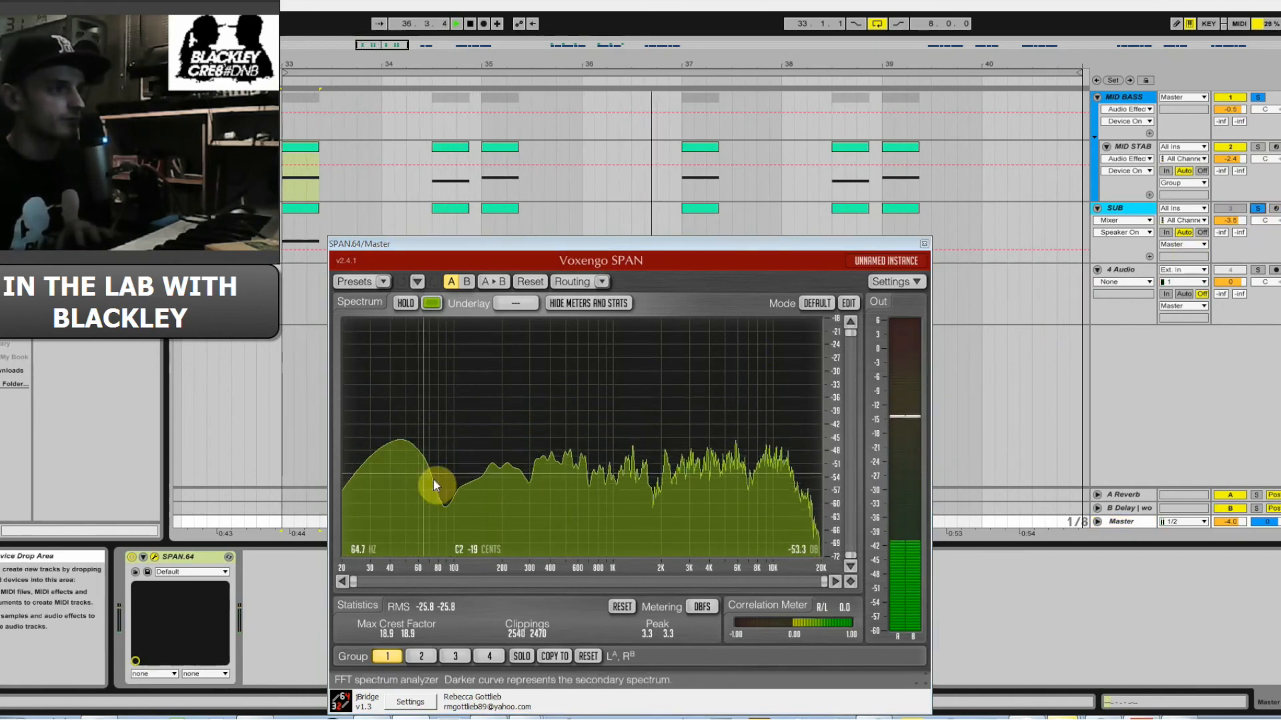
key(space)
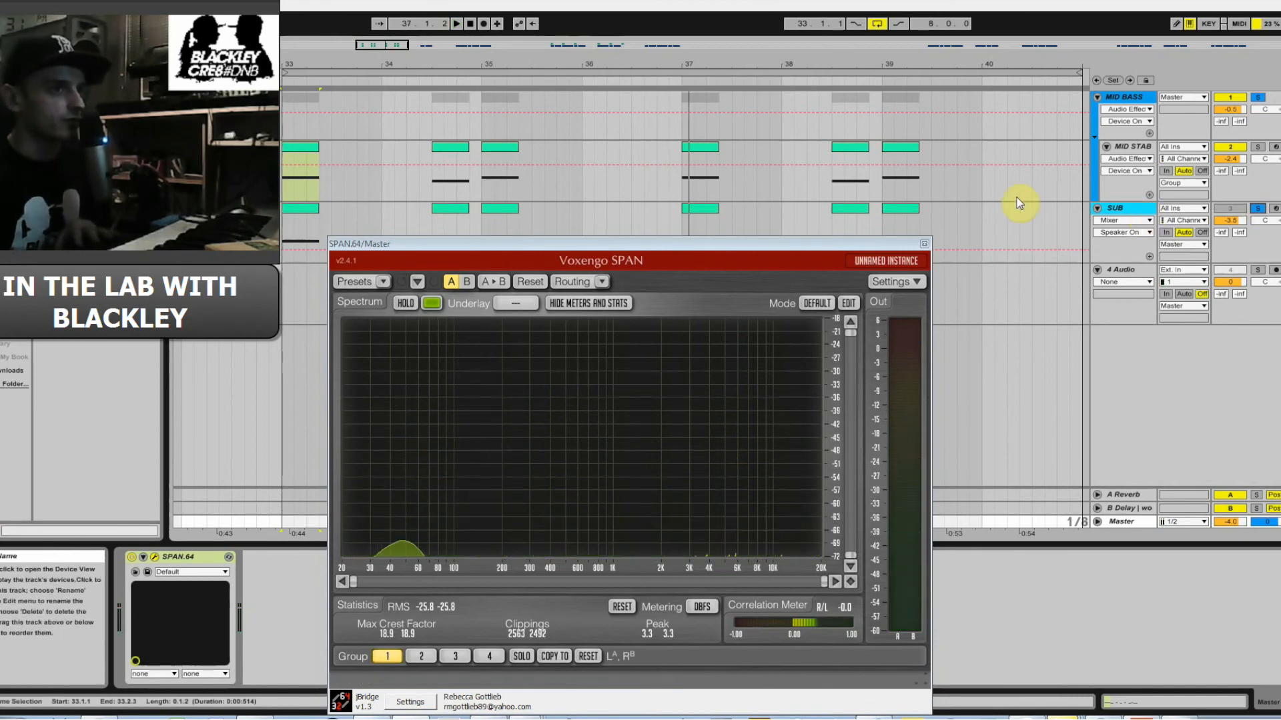
Deactivate the Audio Effect Racks on MID STAB and the MID BASS group and play the unprocessed bass.
click(1019, 197)
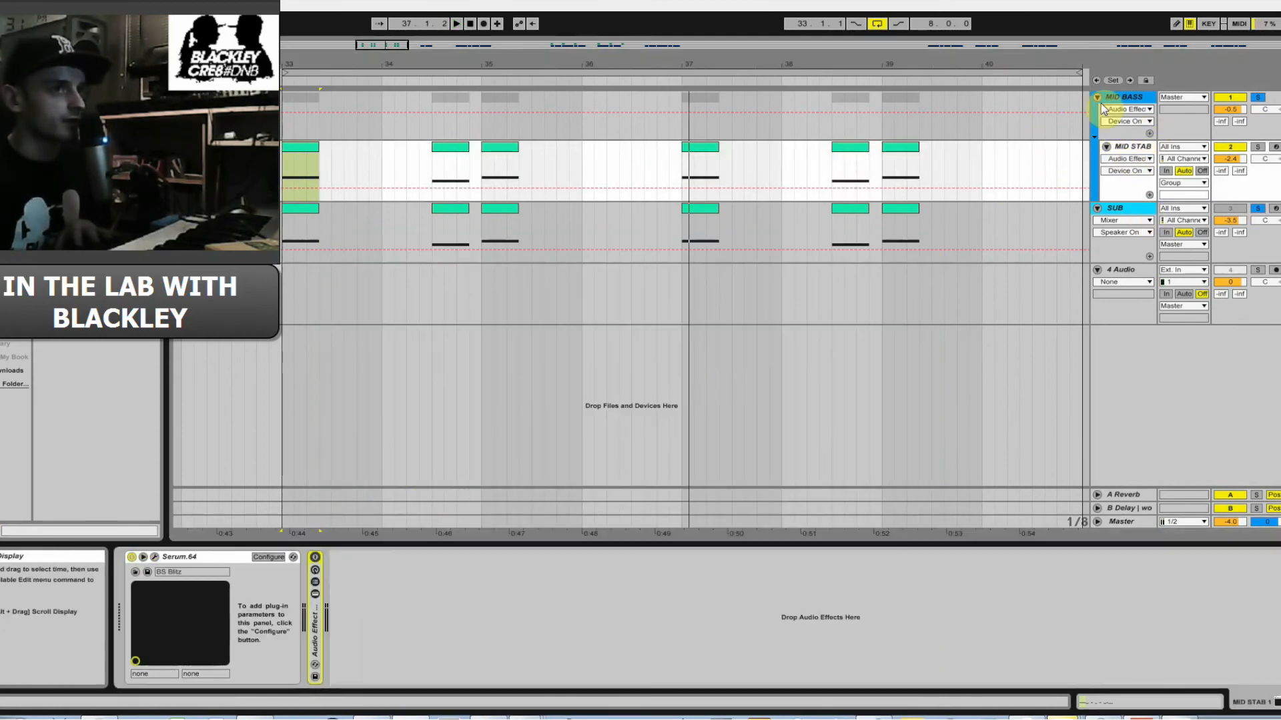
click(1101, 103)
click(131, 564)
key(space)
key(space)
Reactivate the Audio Effect Racks on MID STAB and the MID BASS group and play the processed bass.
click(1129, 148)
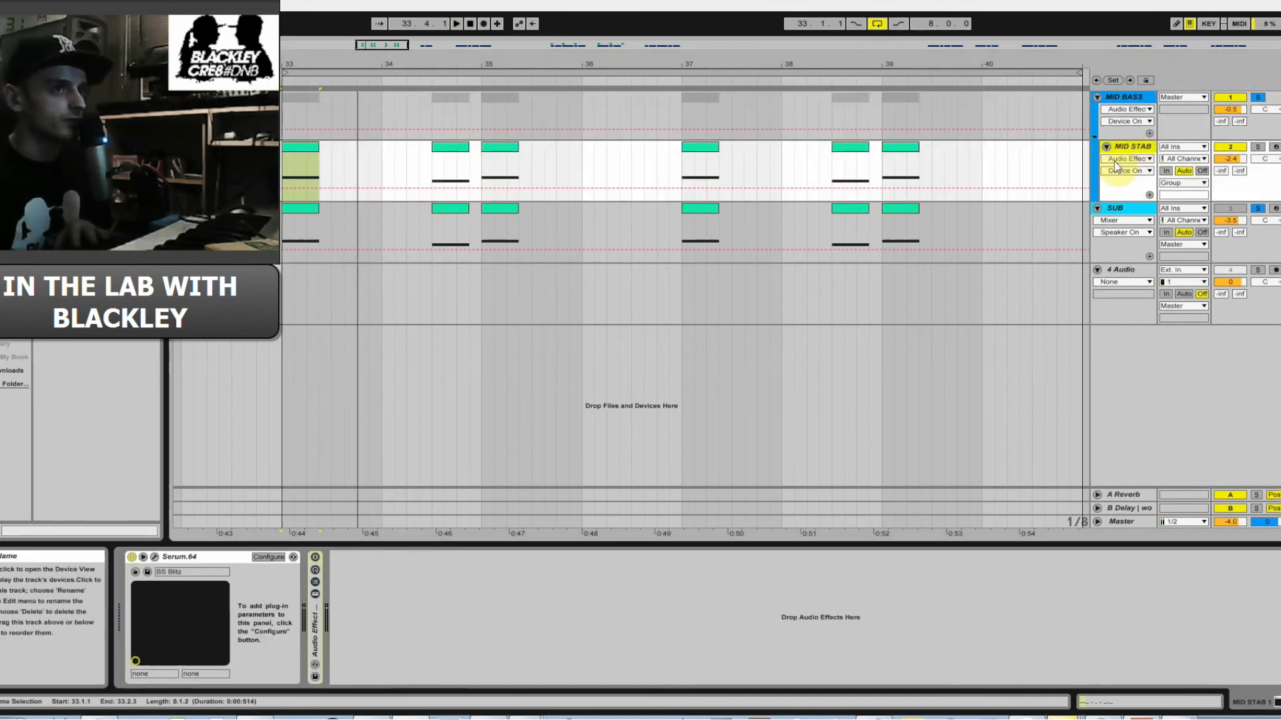
click(315, 557)
click(1123, 101)
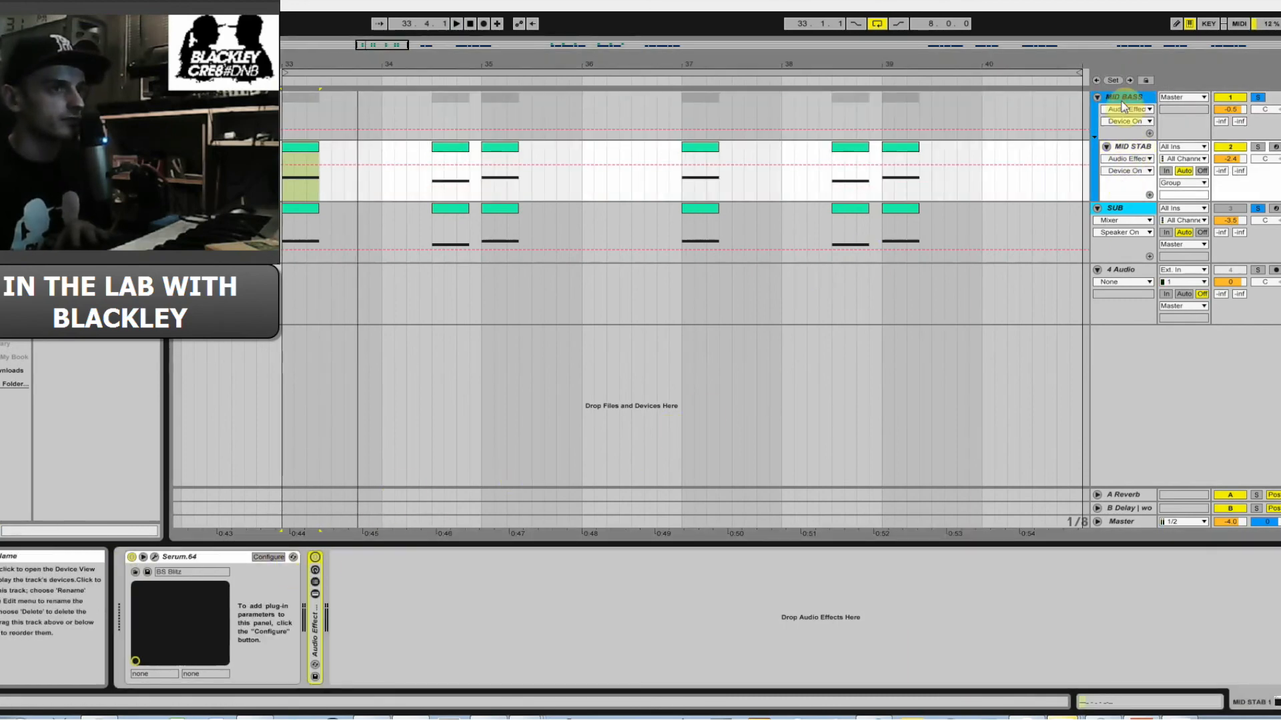
click(1123, 102)
click(132, 558)
key(space)
key(space)
Turn off the track solos and examine the sub oscillator patch in the SUB track's Serum, closing its window.
click(1131, 208)
click(1257, 209)
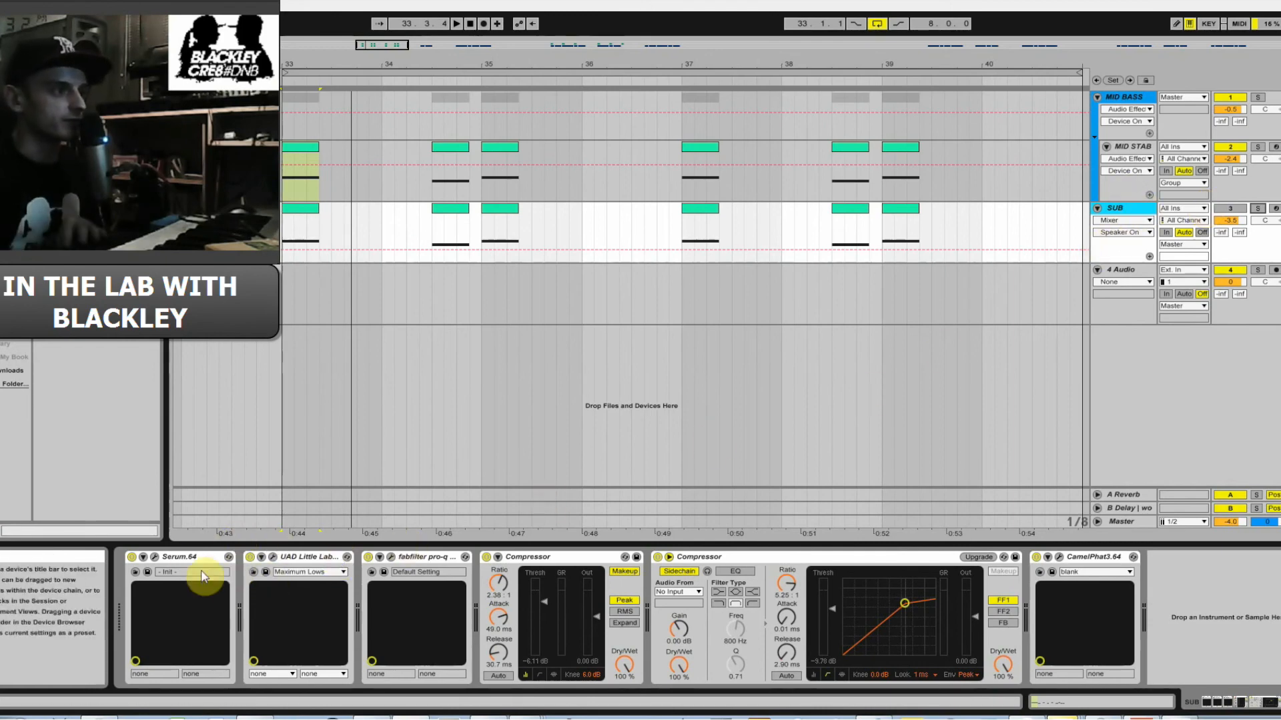
click(155, 556)
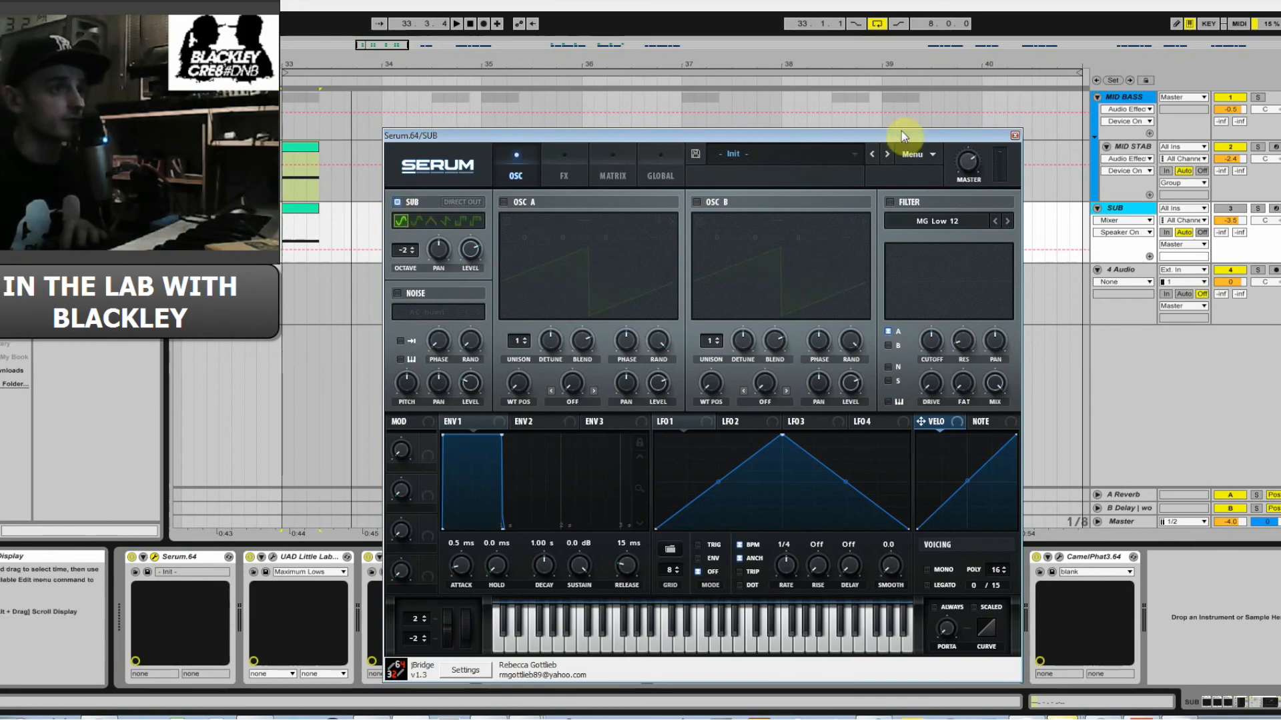
click(1014, 137)
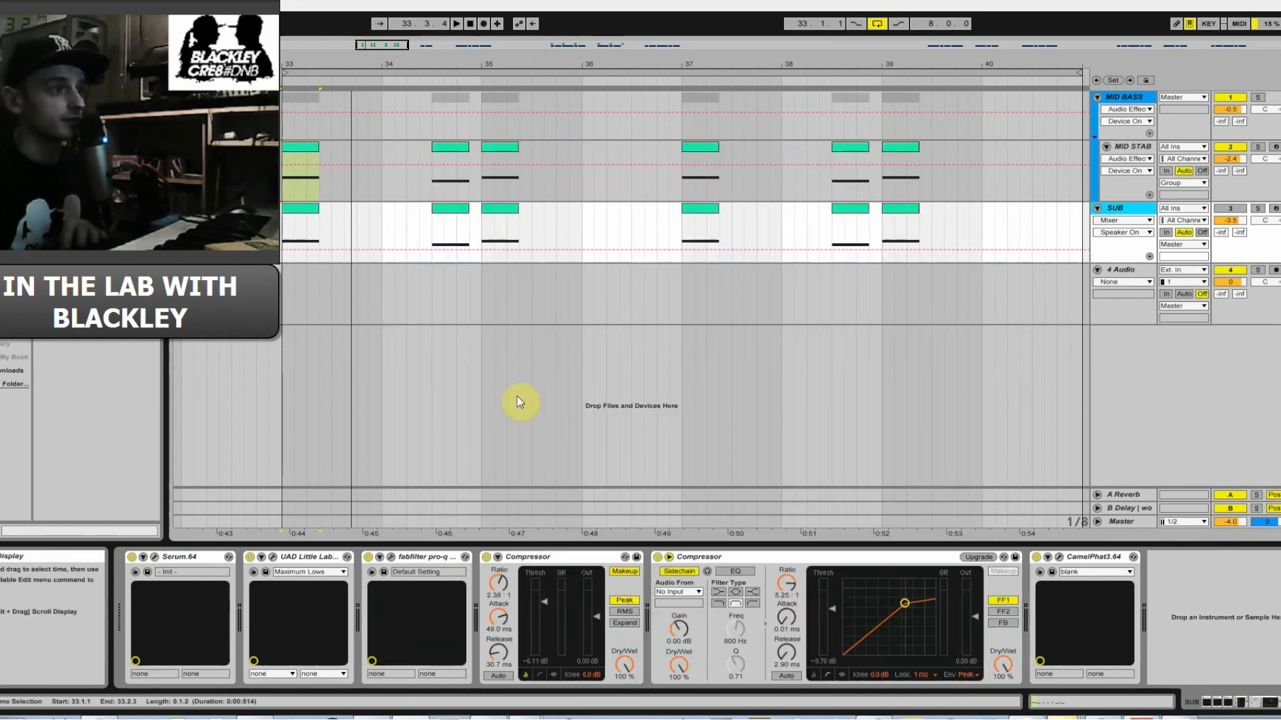
Examine the Little Labs VOG settings and the Pro-Q 2 curve on the SUB track, closing both plug-in windows.
click(272, 556)
drag(323, 174, 541, 150)
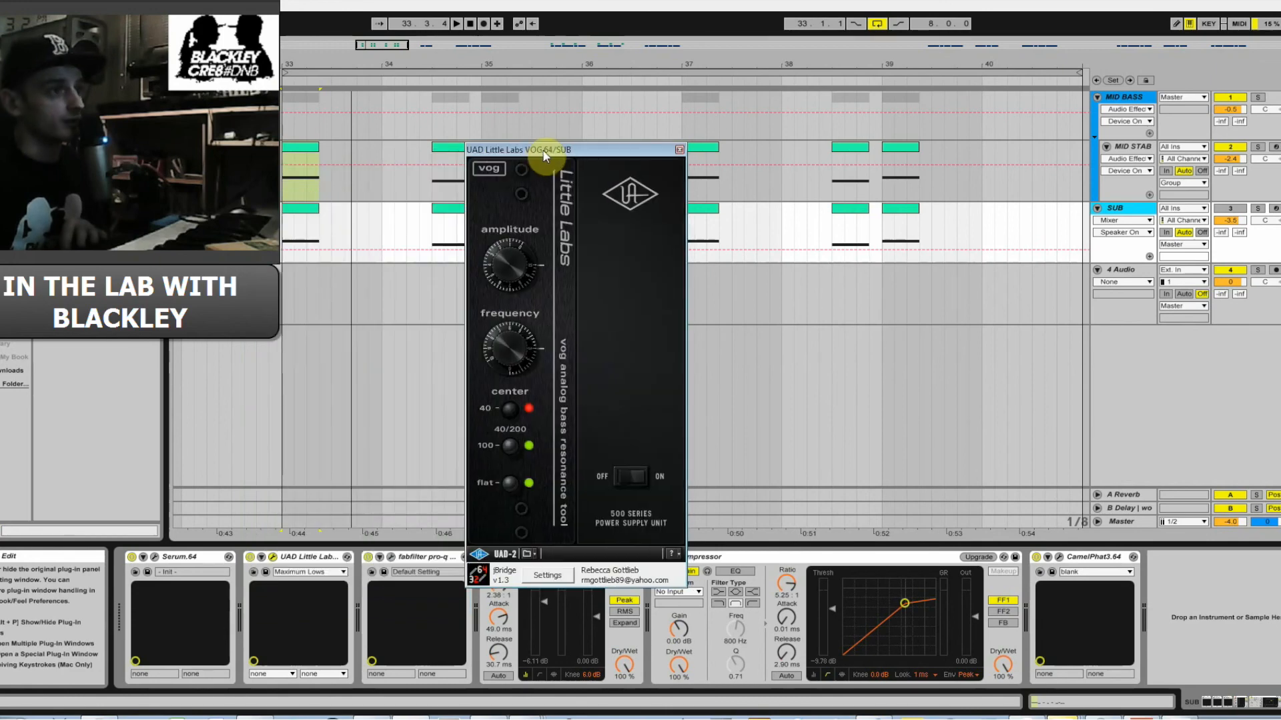
click(679, 149)
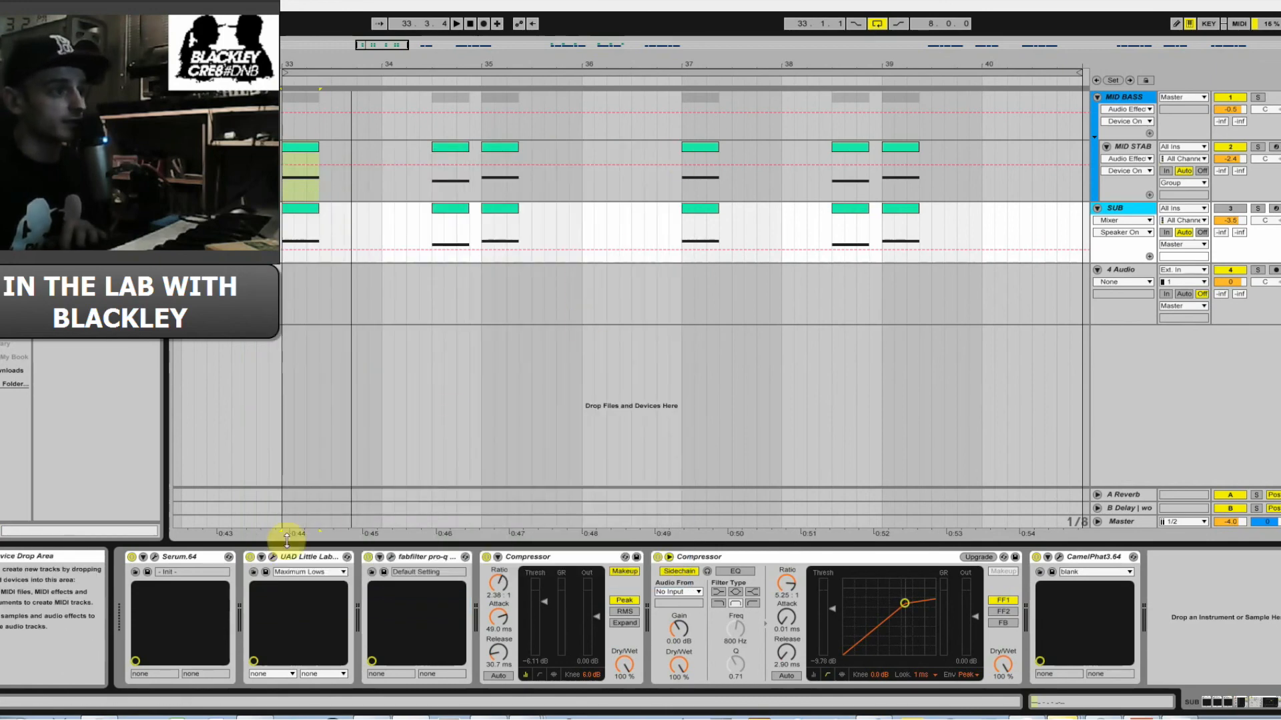
click(272, 557)
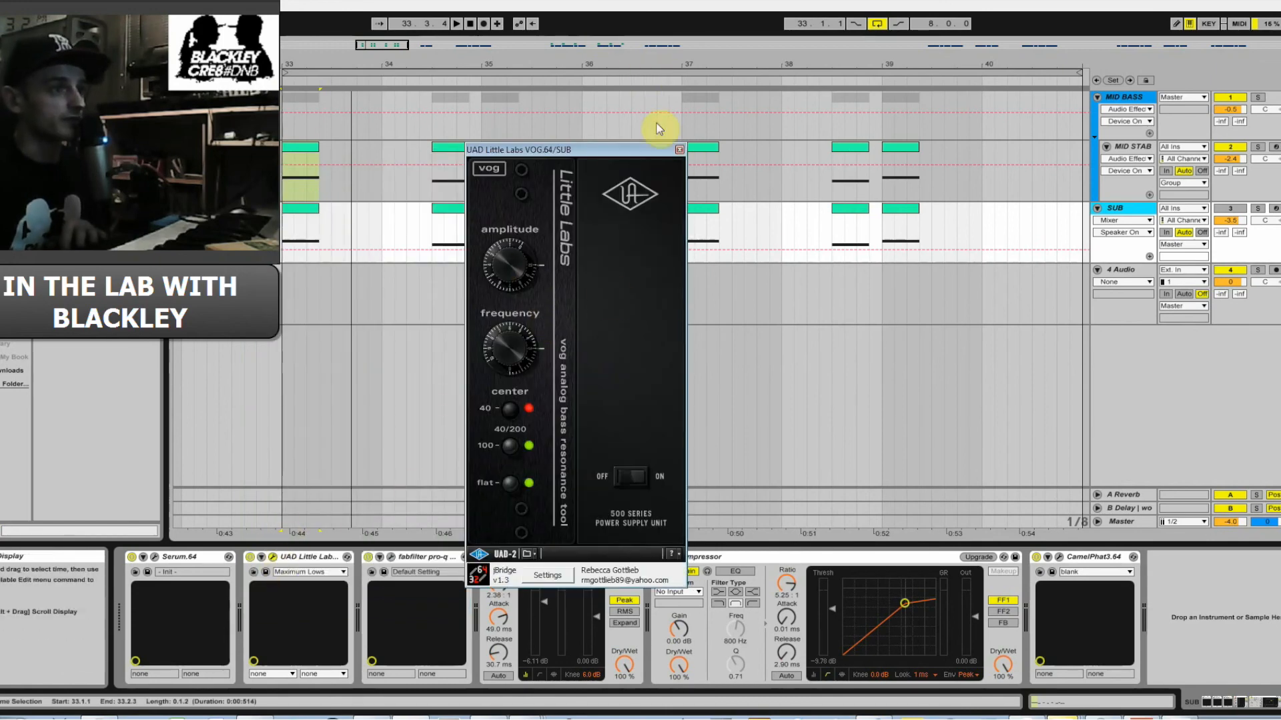
click(679, 149)
click(391, 557)
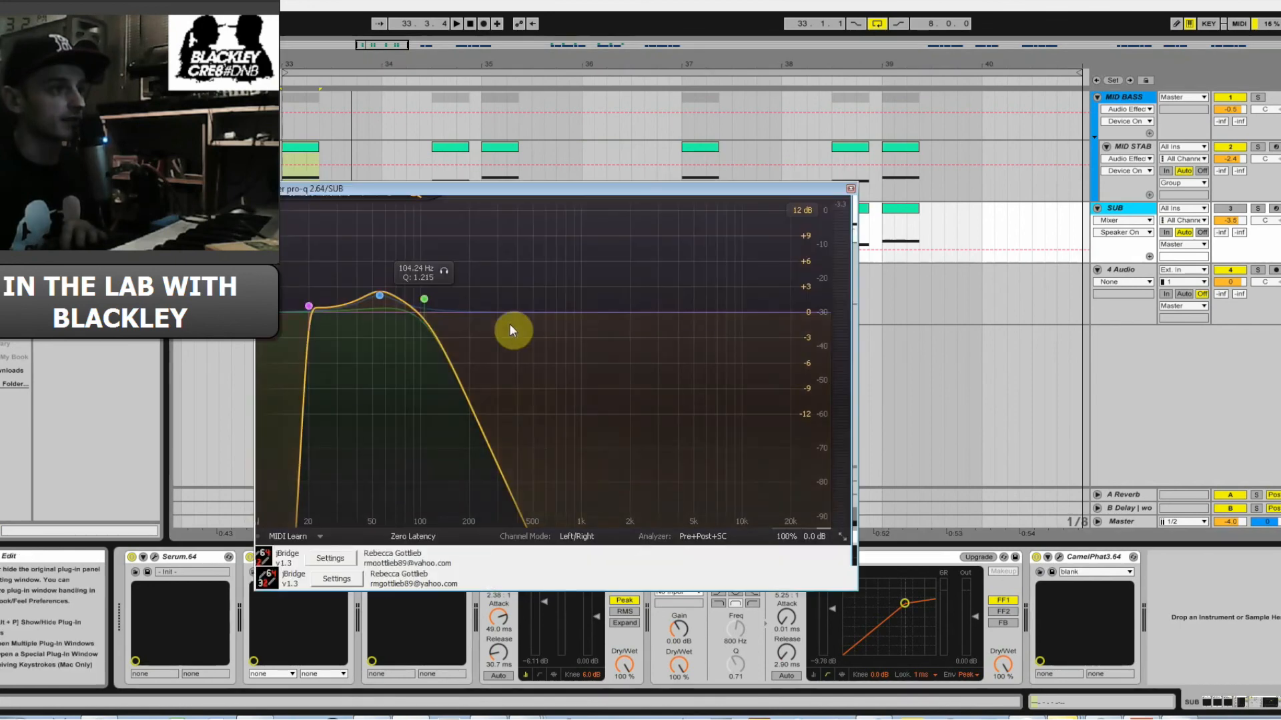
click(851, 190)
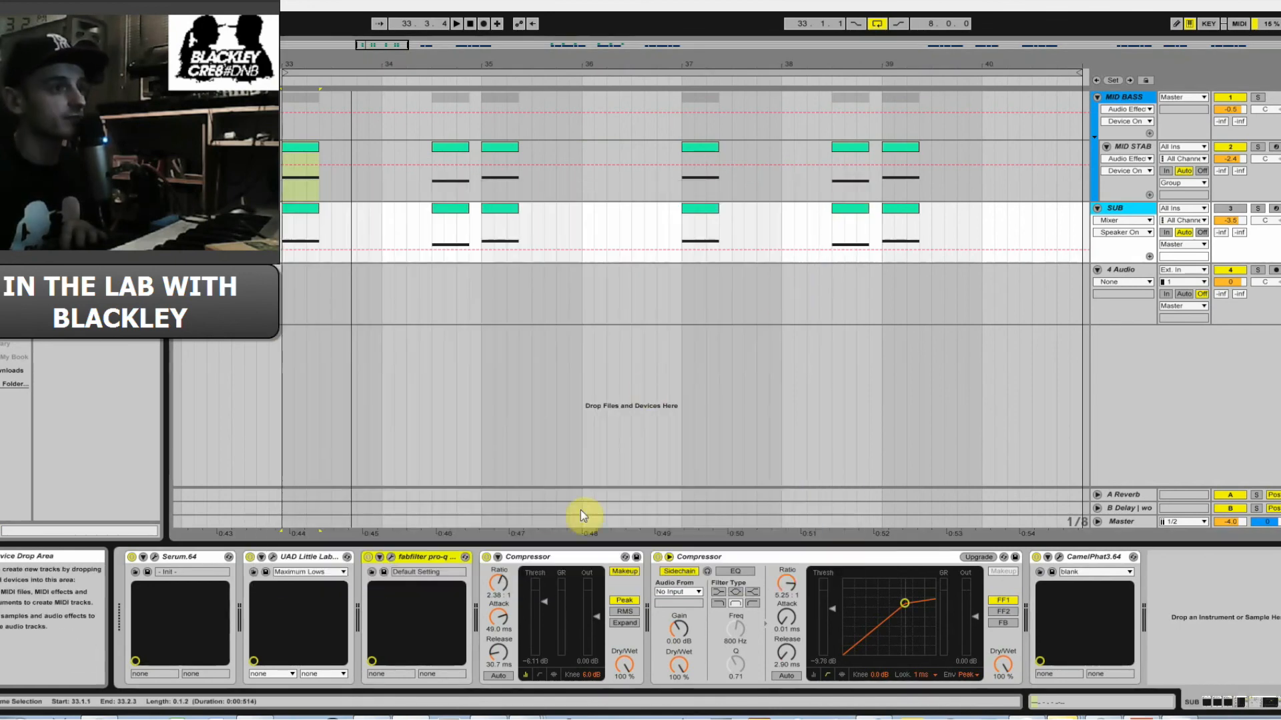